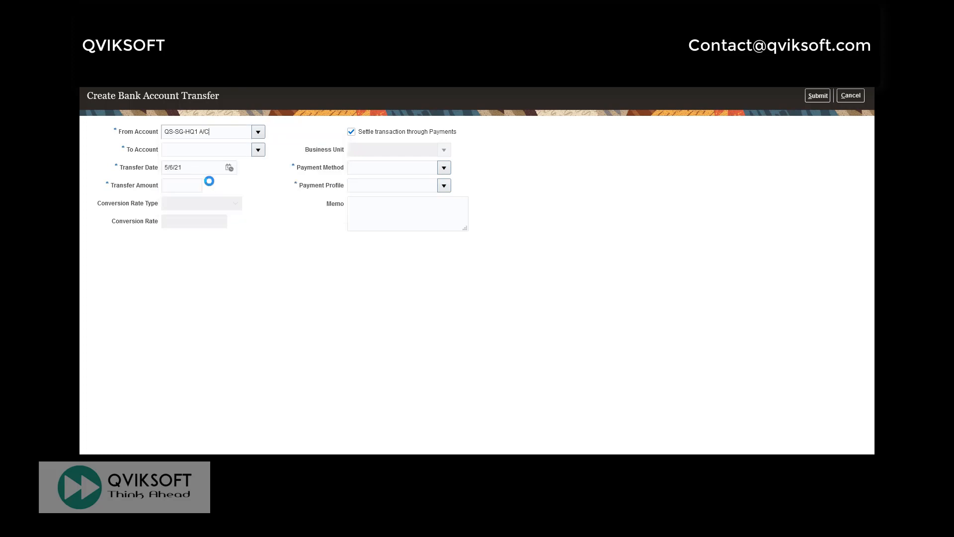
- Set the destination account of the bank account transfer to QS-SG-HQ1 A/C2
left_click(226, 149)
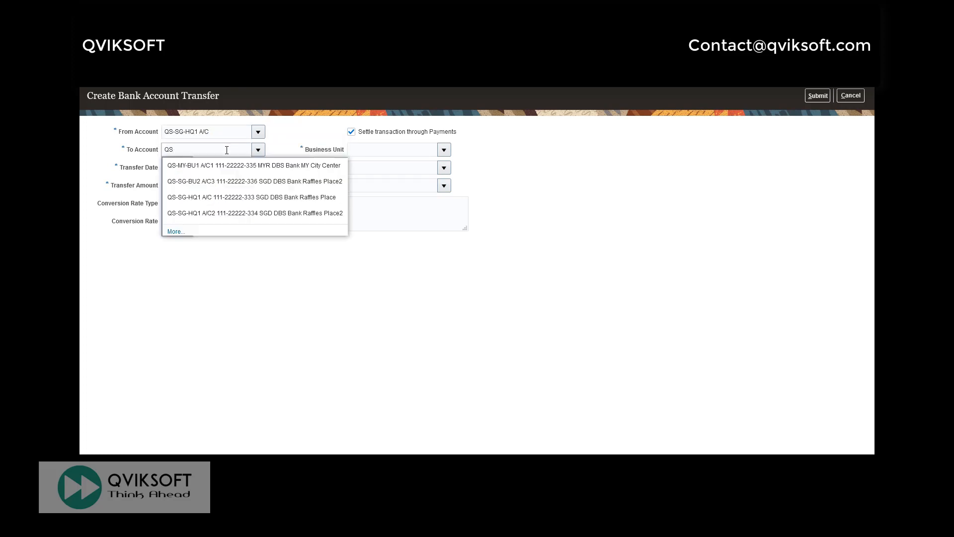
left_click(210, 166)
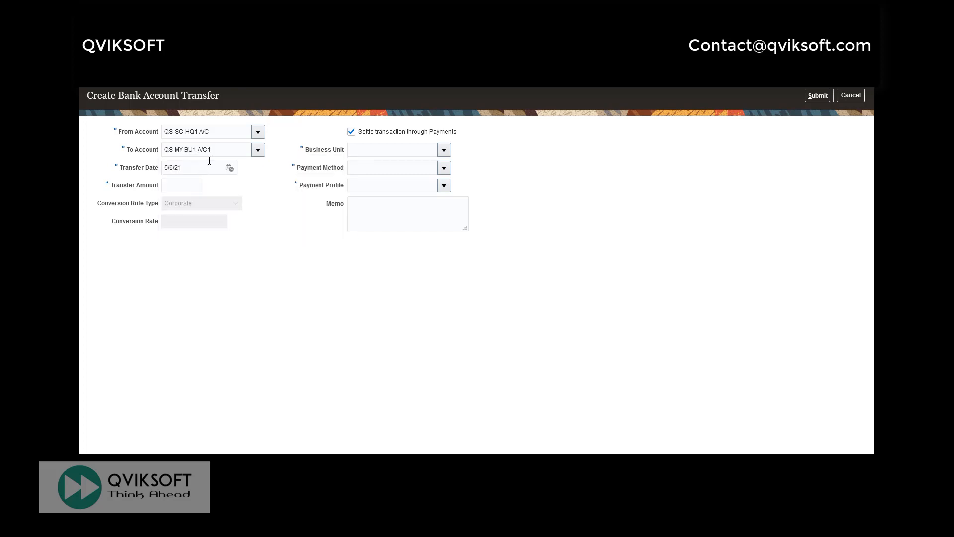
triple_click(230, 148)
type("QS")
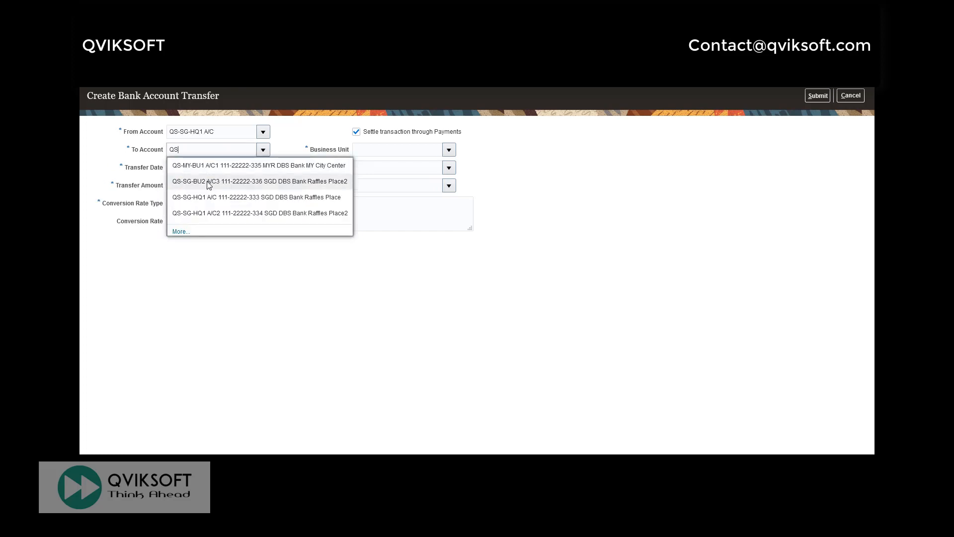
left_click(208, 213)
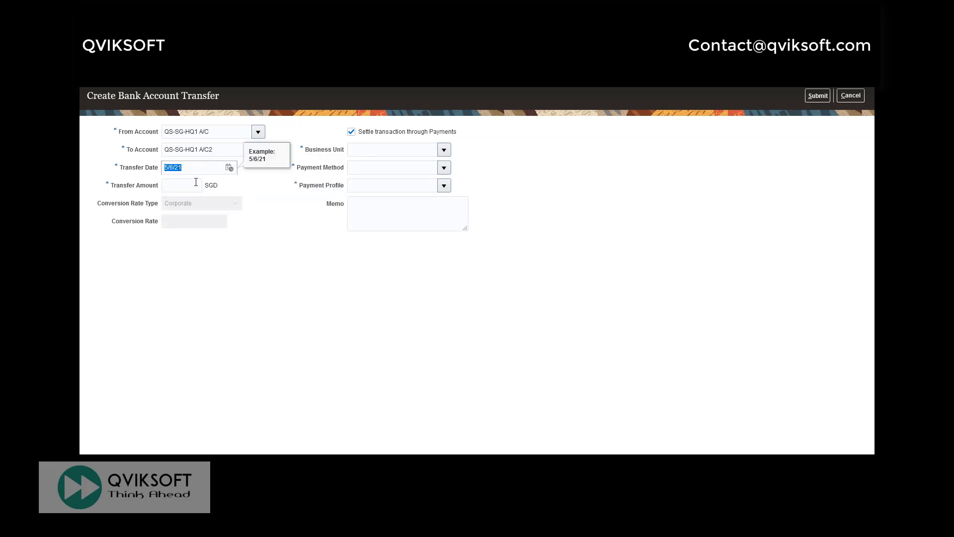
- Enter a transfer amount of 11,000 SGD without settlement through Payments, with the memo "Transferring from HQ AC to HQ AC1"
left_click(194, 185)
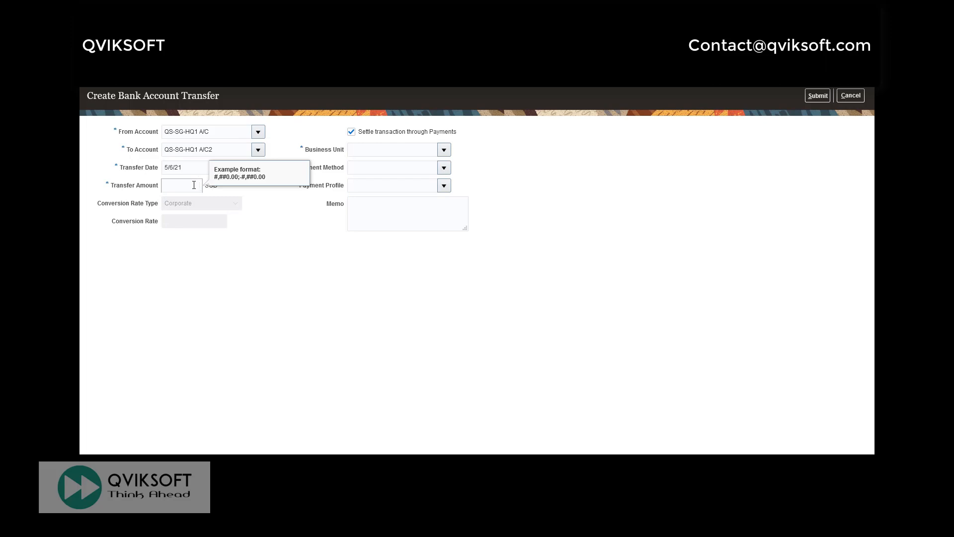
type("11000")
key("Tab")
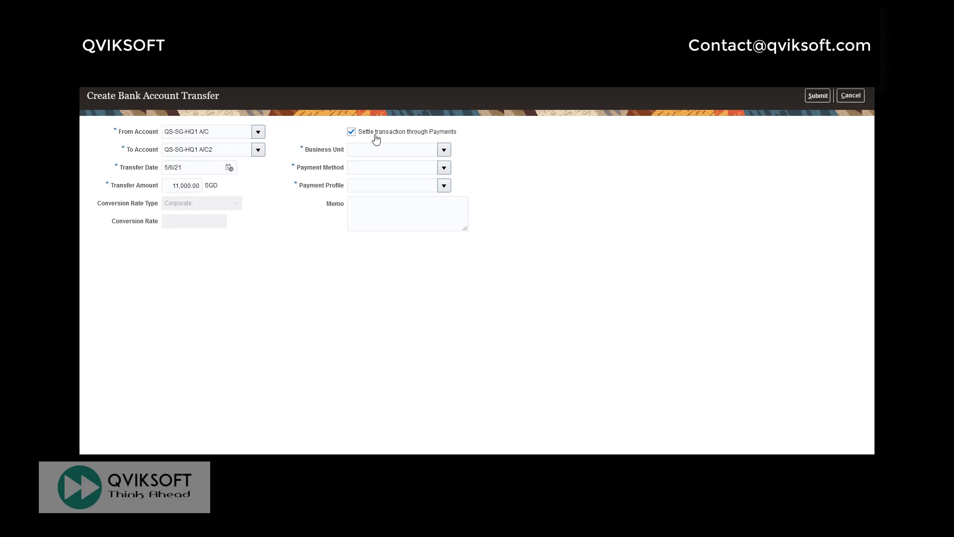
left_click(366, 132)
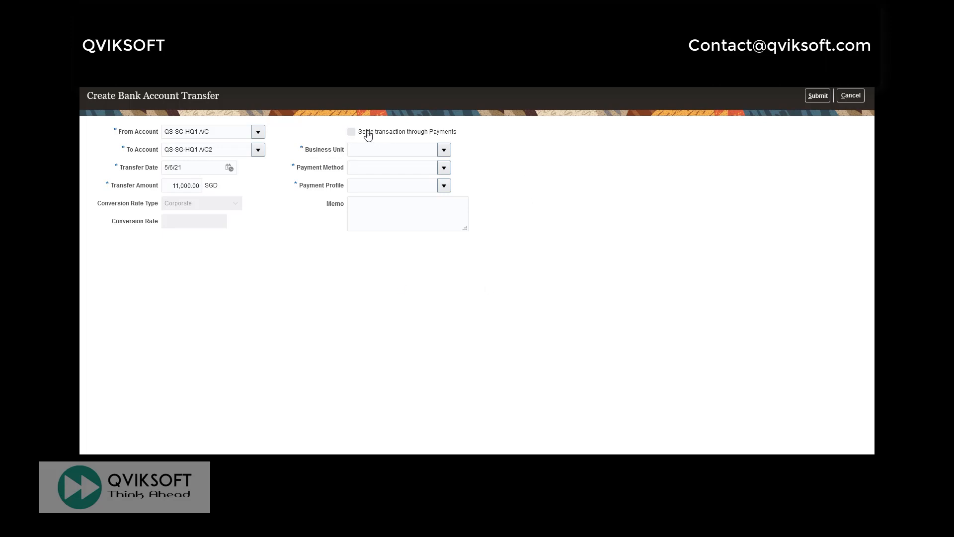
left_click(357, 201)
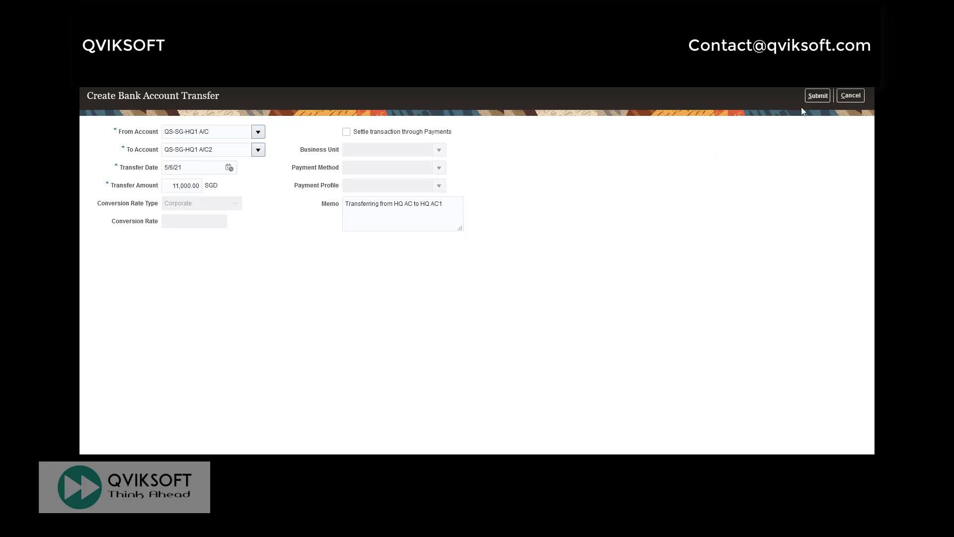
- Submit the bank account transfer and confirm the submission
left_click(816, 96)
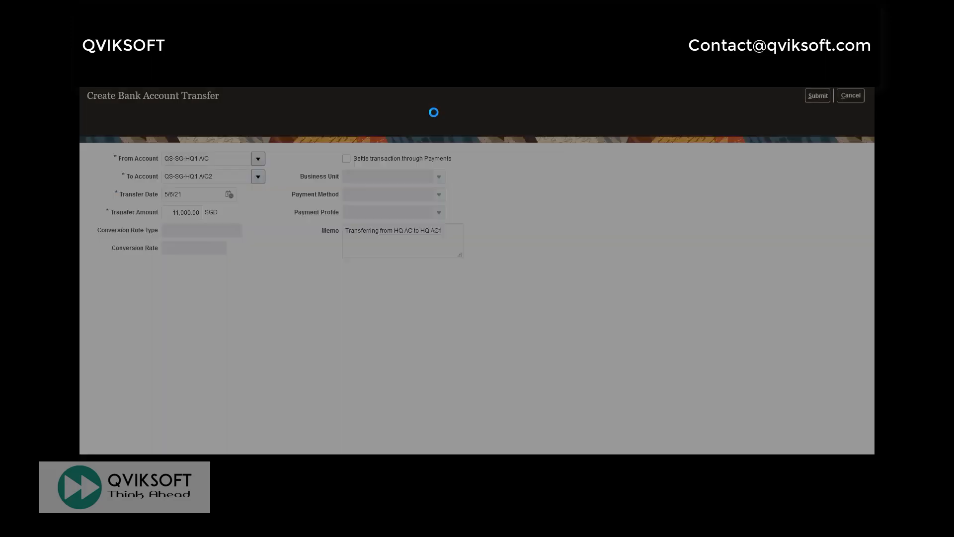
double_click(484, 247)
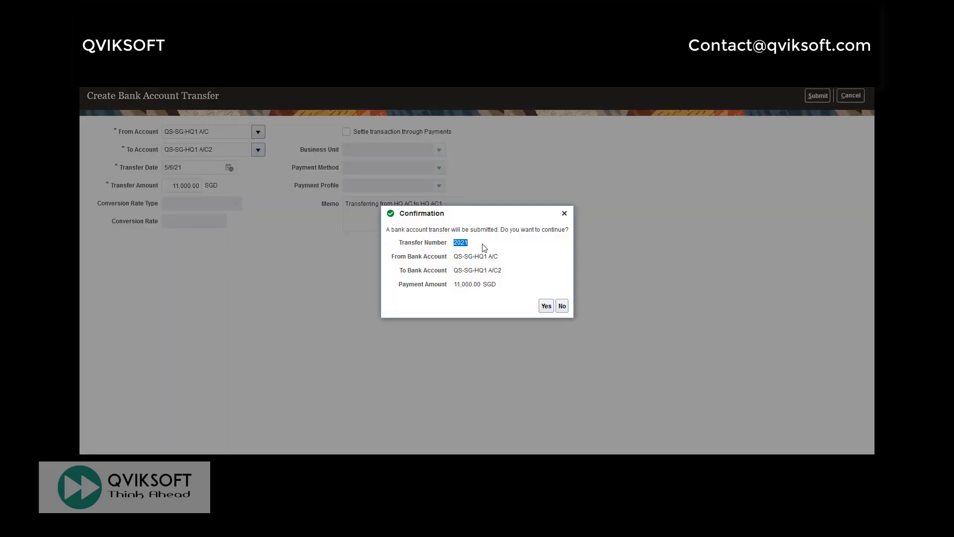
left_click(507, 246)
left_click(546, 306)
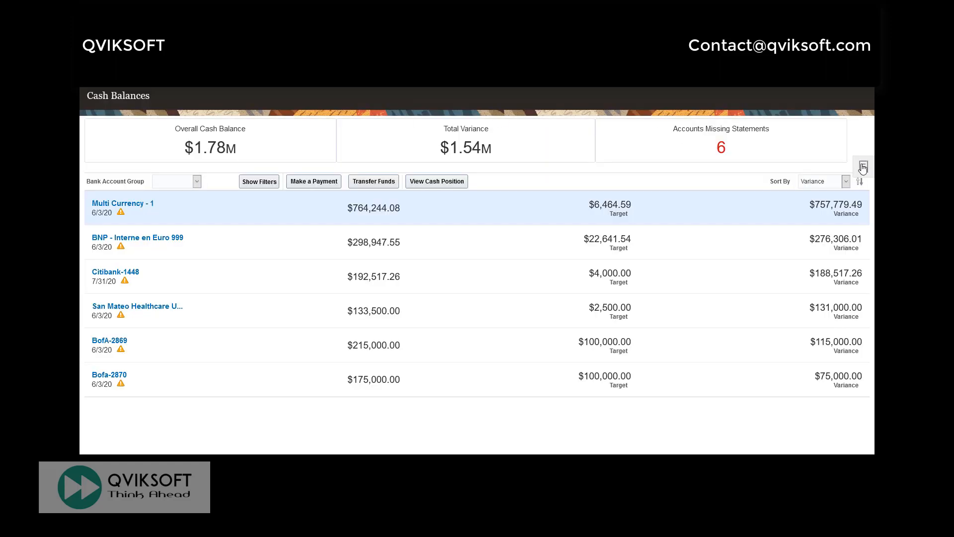
- Open the list of bank account transfers, refresh it and check the status of the 11,000 SGD transfer dated 5/6/21
left_click(862, 167)
left_click(801, 120)
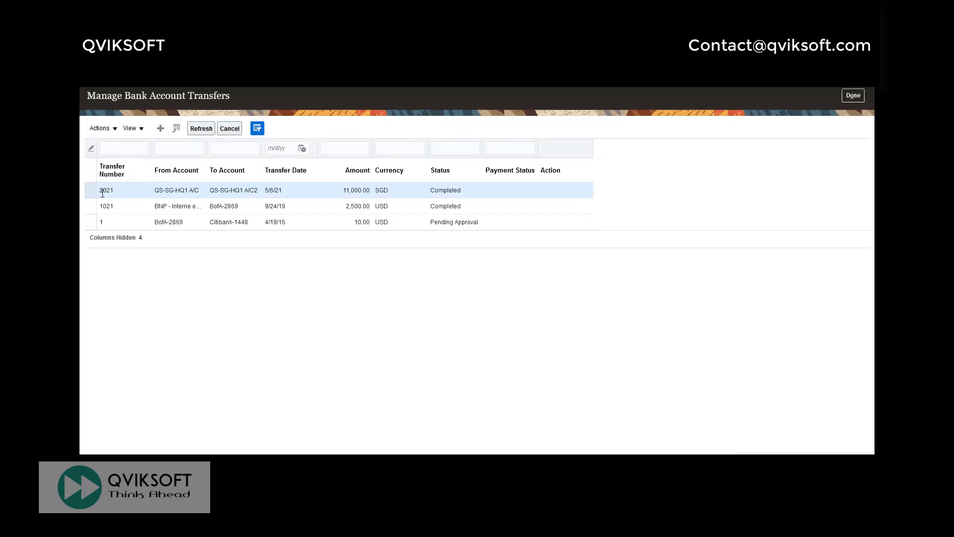
double_click(106, 191)
left_click_drag(430, 194, 469, 195)
left_click(665, 211)
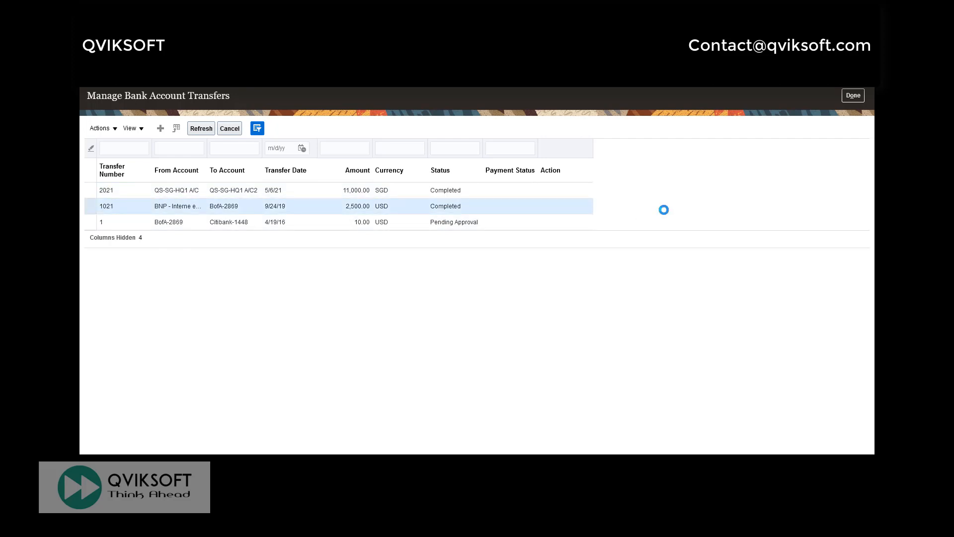
left_click(201, 128)
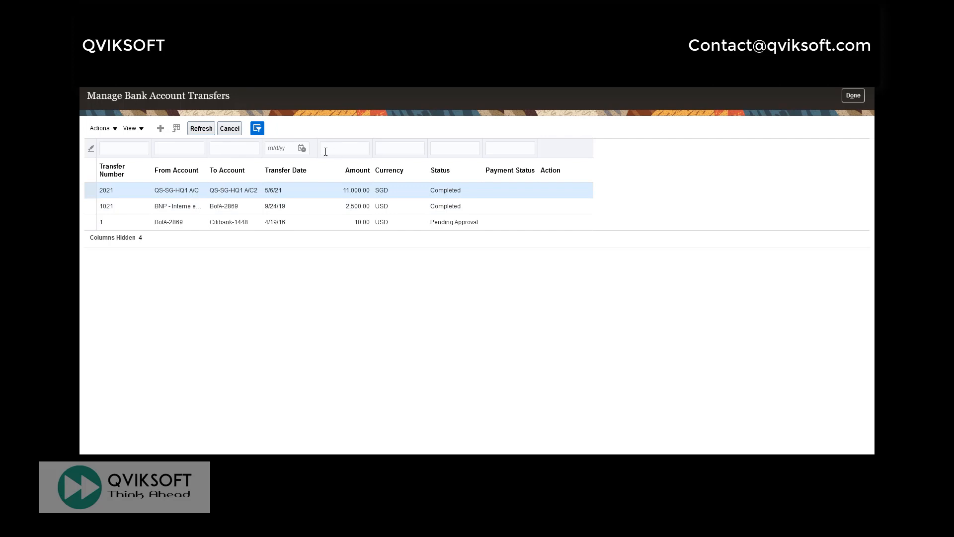
left_click_drag(133, 189, 452, 186)
left_click(640, 213)
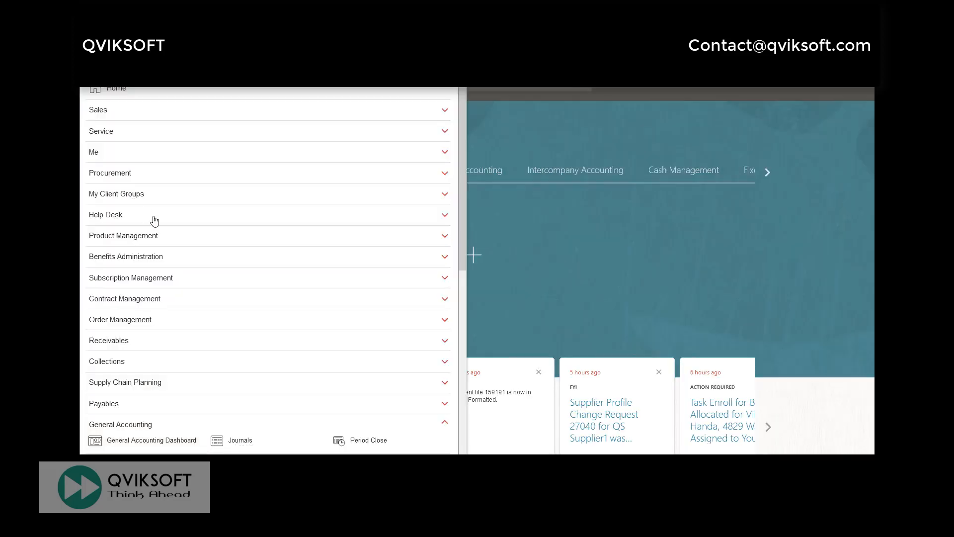
- Go to the bank statements and reconciliation overview and open the management page for external cash transactions
scroll(155, 220, "down", 2)
scroll(155, 221, "down", 1)
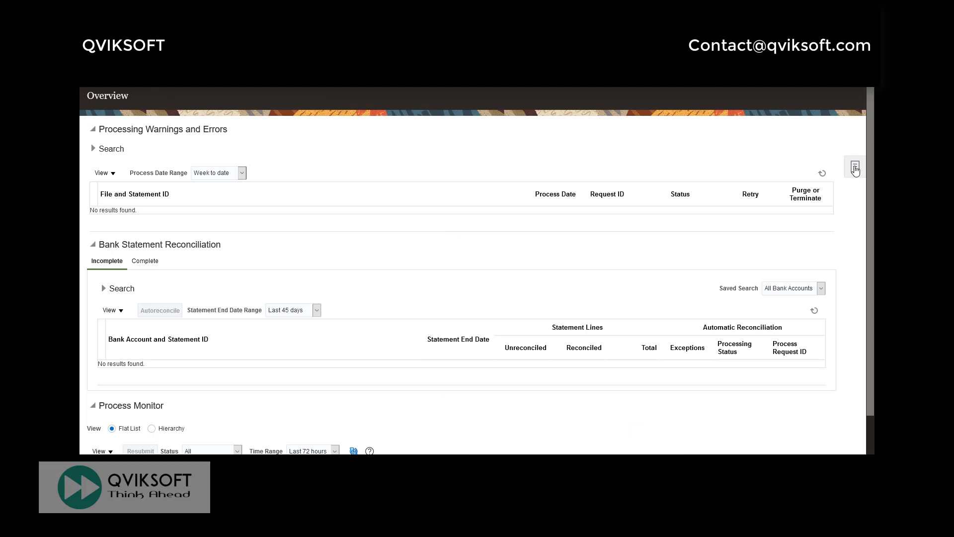
left_click(854, 167)
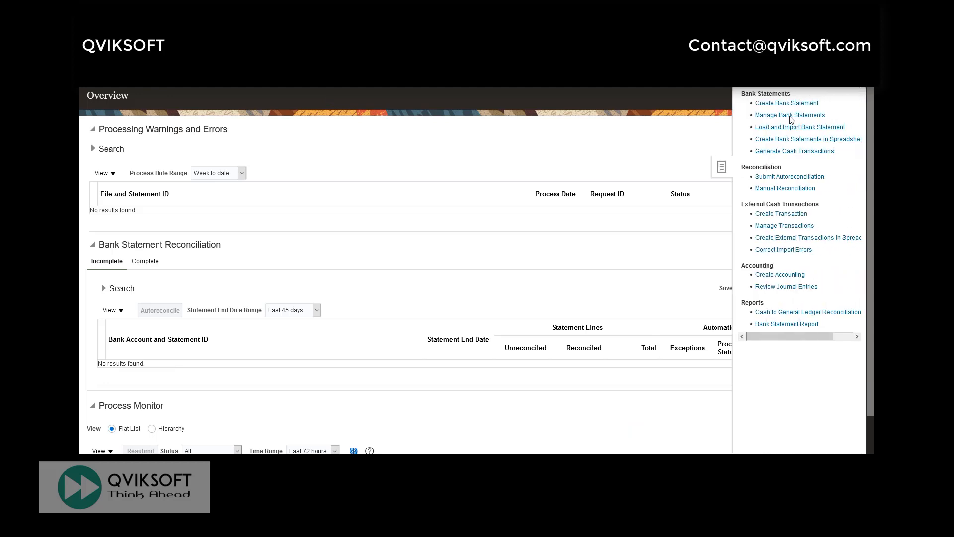
left_click(771, 226)
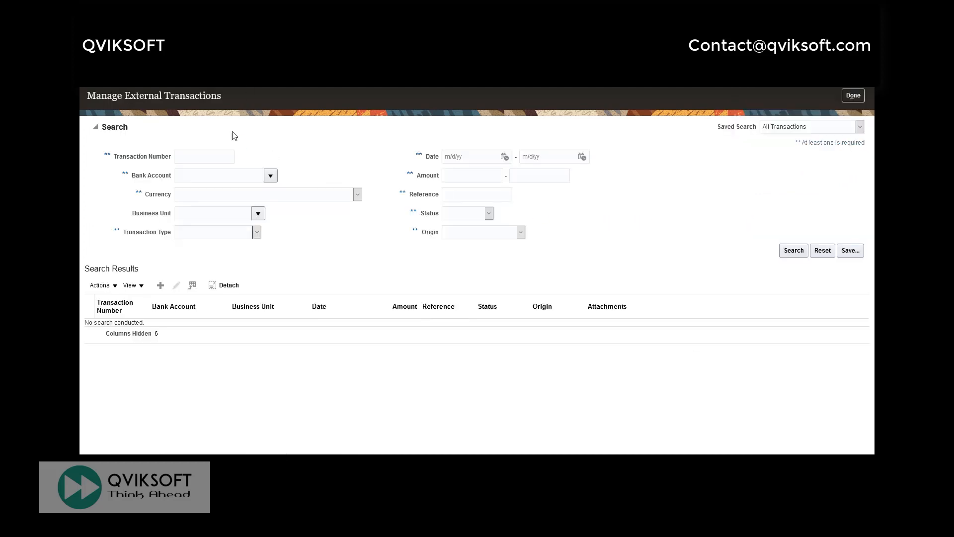
- Search the external transactions for bank account QS-SG-HQ1 A/C
left_click(223, 178)
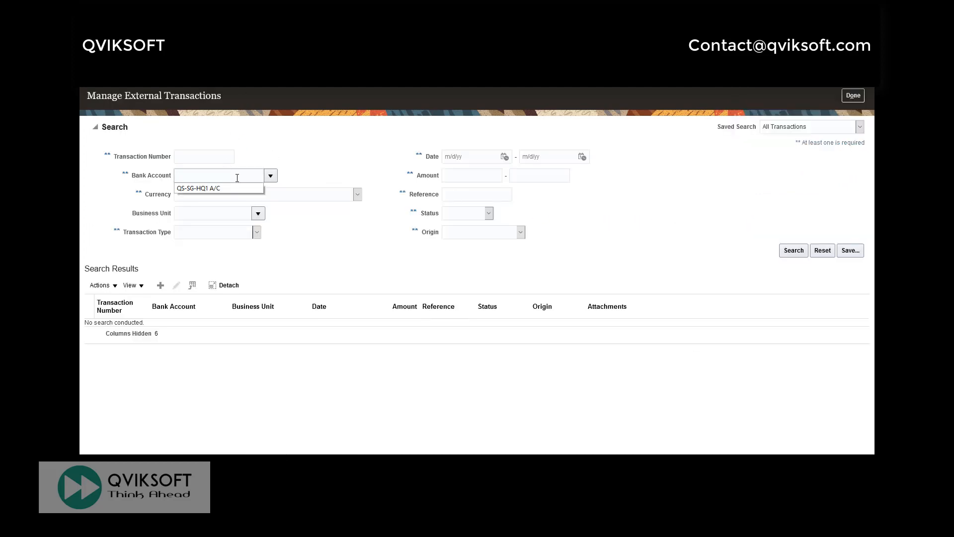
left_click(228, 188)
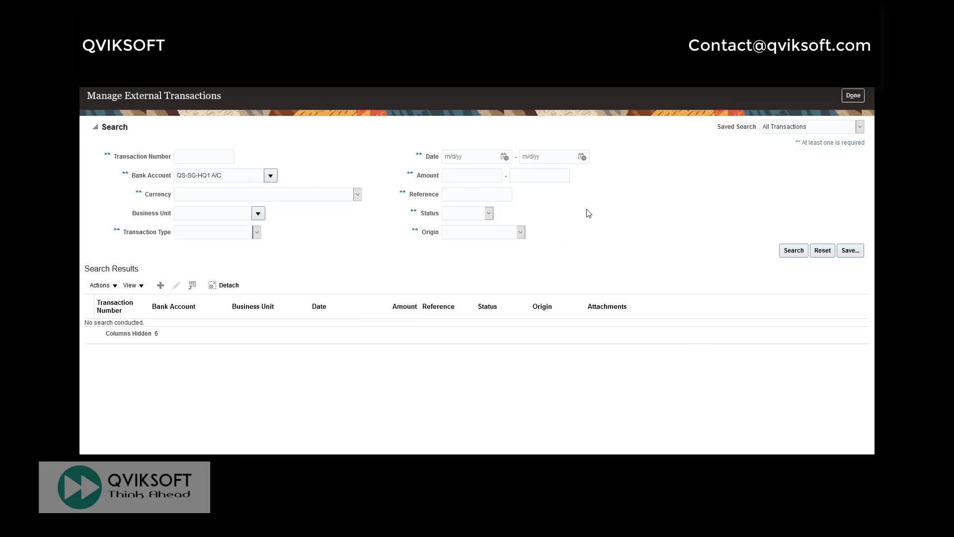
left_click(791, 252)
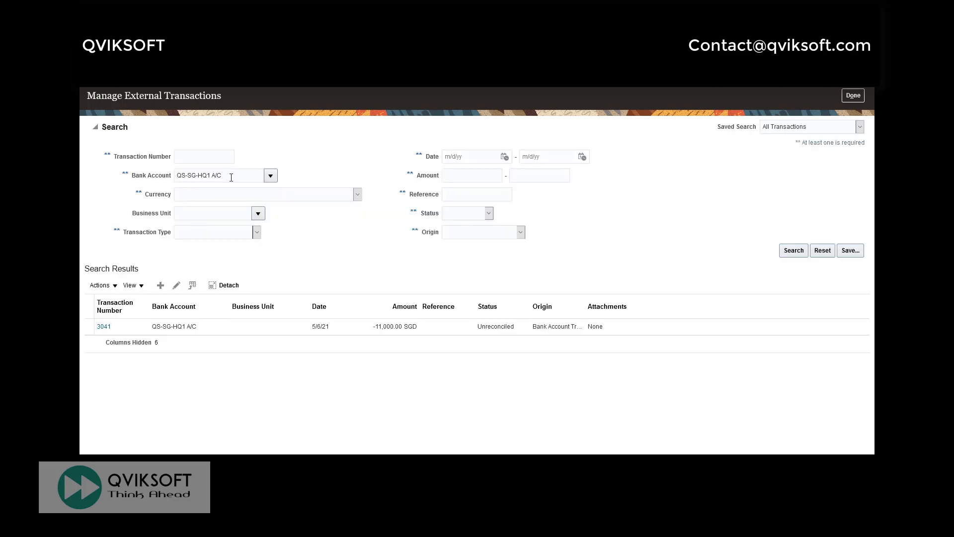
- Clear the bank account criterion and search for external transactions dated from 5/6/21 to 5/6/21
left_click_drag(231, 177, 151, 176)
key("BackSpace")
left_click(505, 158)
left_click(583, 219)
left_click(583, 157)
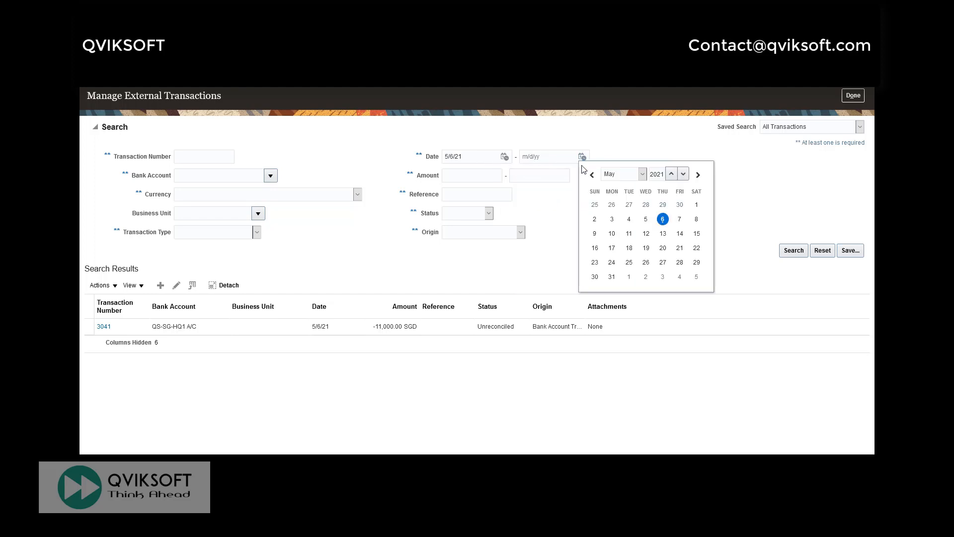
left_click(661, 219)
left_click(794, 250)
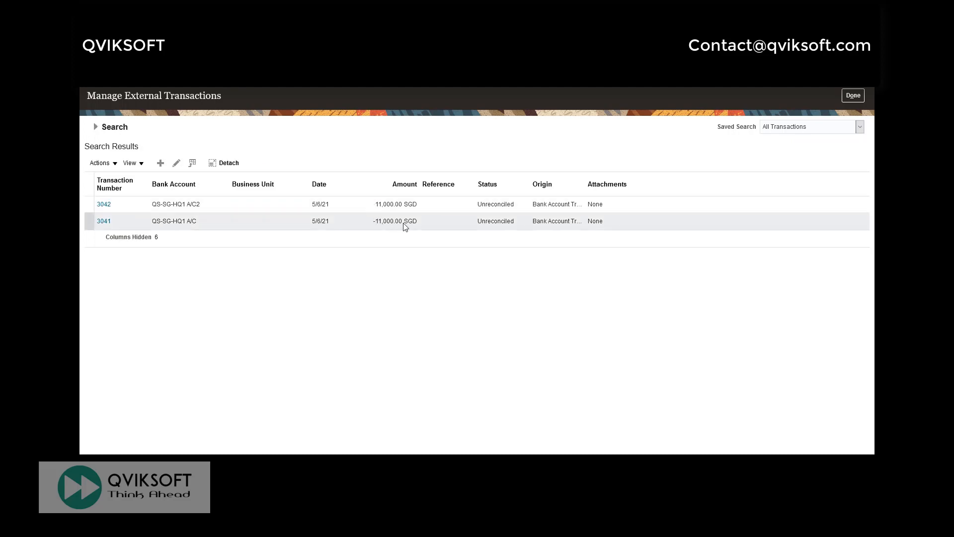
- Open the external transaction of bank account QS-SG-HQ1 A/C and review its amount and transaction details
left_click(105, 221)
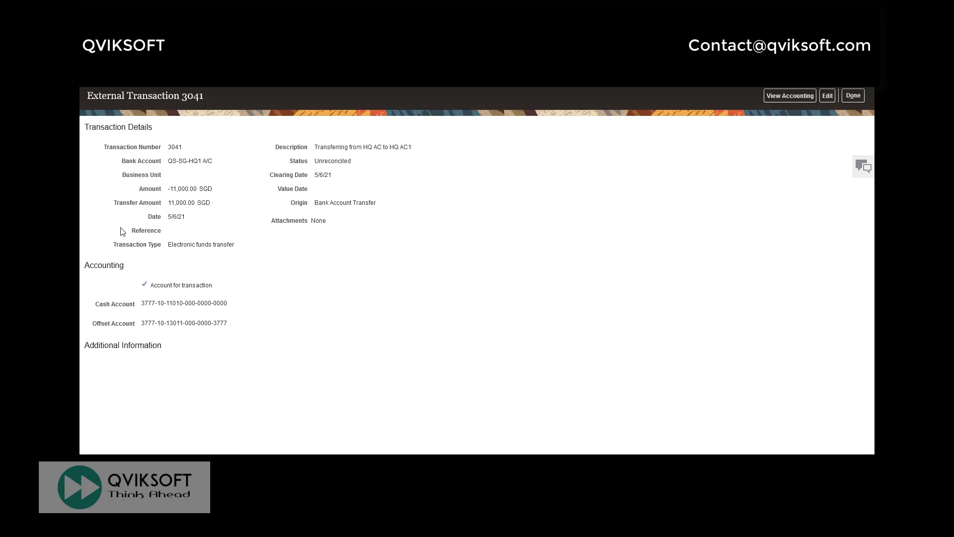
left_click_drag(168, 190, 203, 190)
left_click(223, 190)
left_click_drag(277, 138, 283, 238)
left_click(285, 242)
- Examine the segment descriptions of this transaction's cash account and offset account
left_click_drag(143, 305, 238, 298)
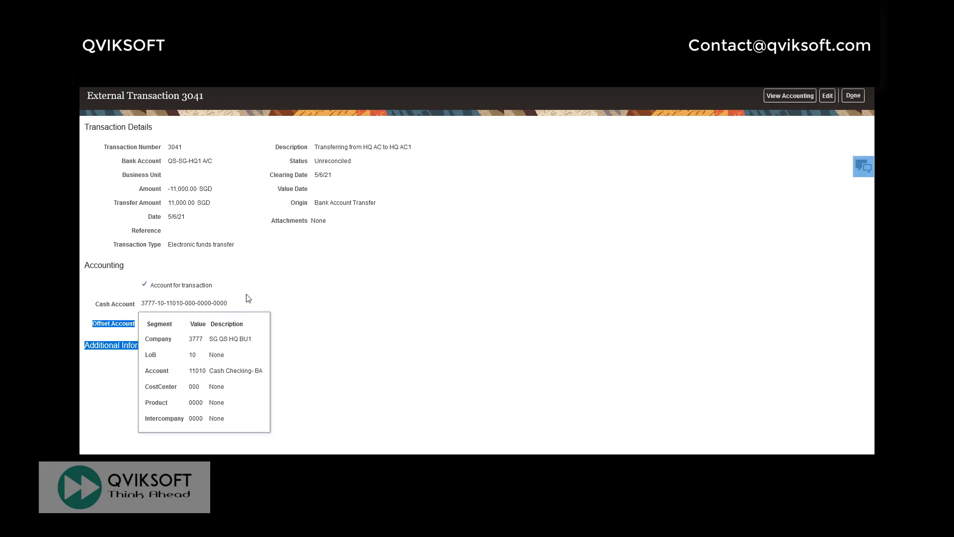
left_click(237, 296)
left_click_drag(234, 304, 136, 306)
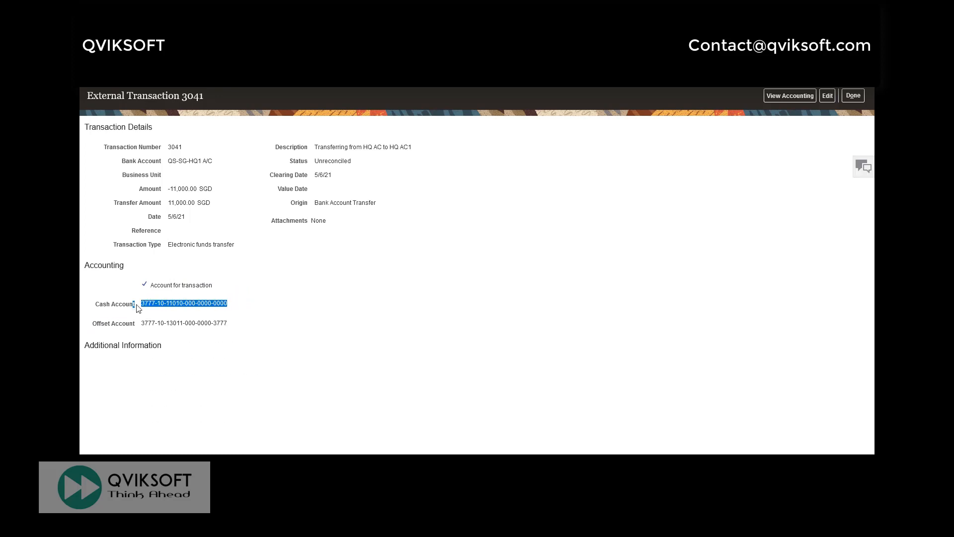
left_click(267, 298)
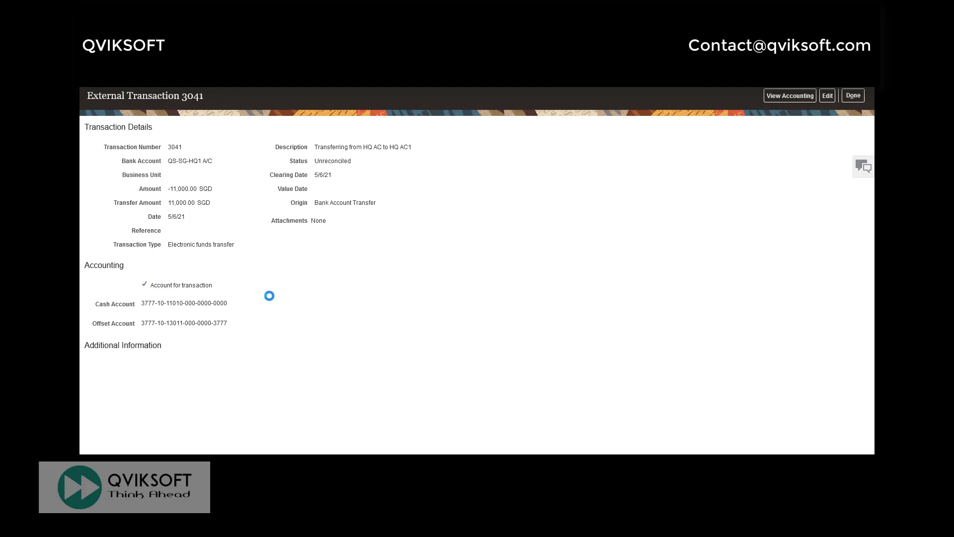
left_click_drag(142, 323, 263, 320)
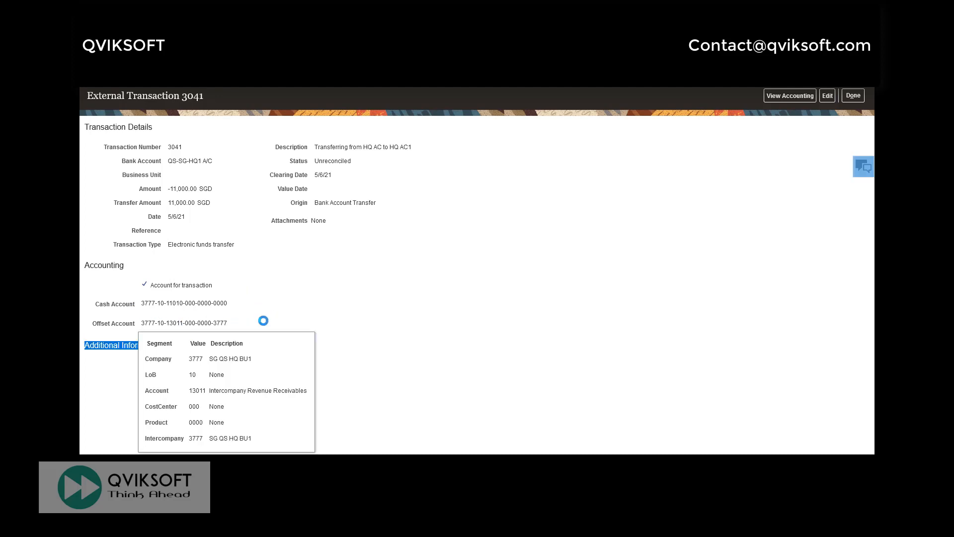
left_click(274, 312)
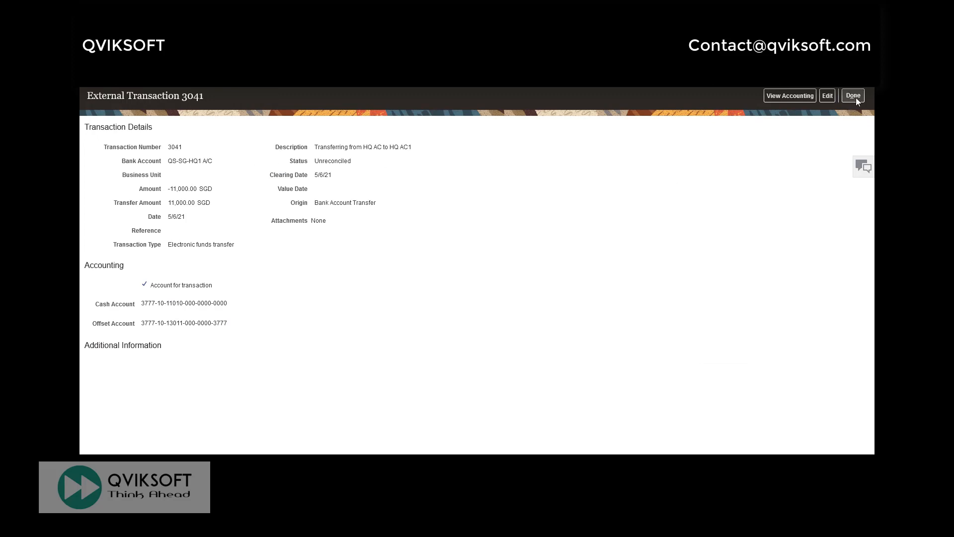
- Return to the results, inspect the offset account of the QS-SG-HQ1 A/C2 transaction, and close that transaction
left_click(856, 98)
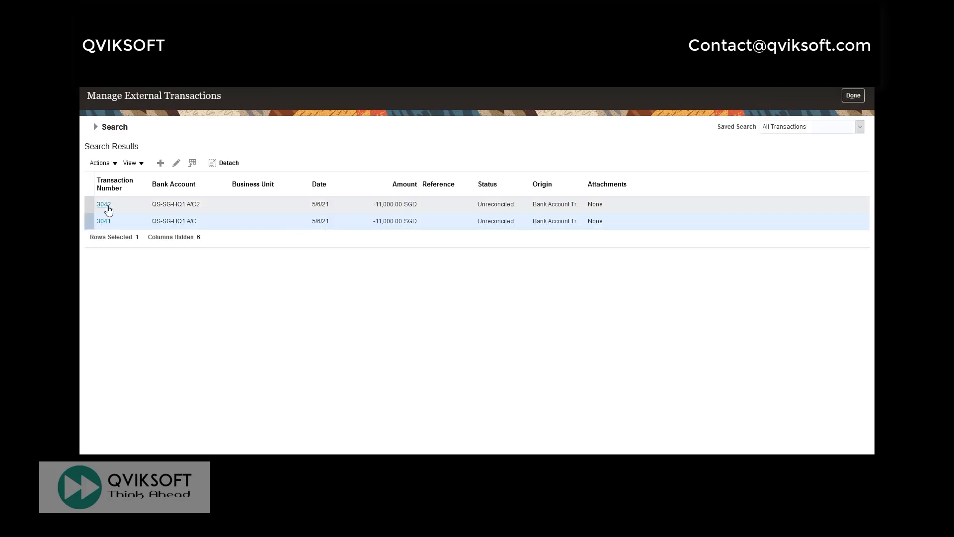
left_click(237, 209)
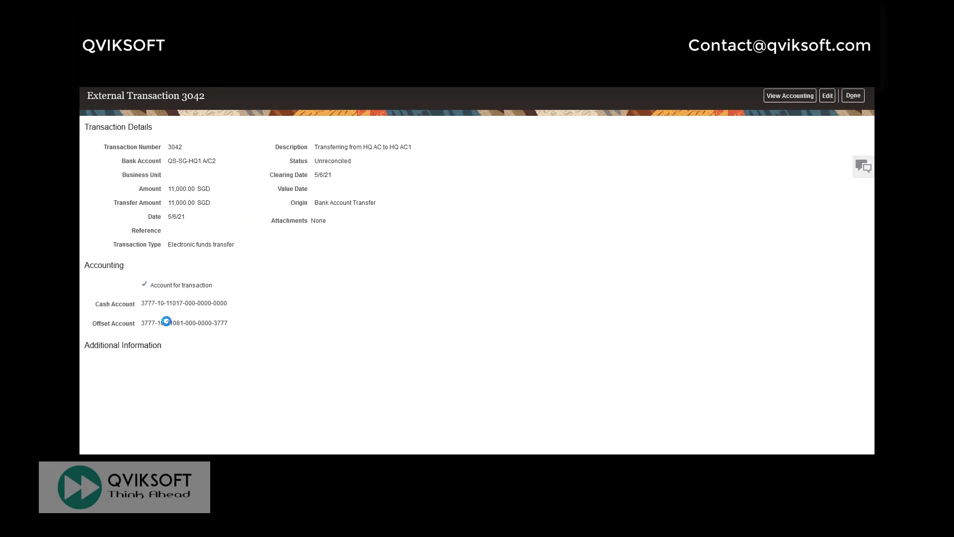
left_click_drag(166, 322, 181, 321)
left_click(319, 313)
left_click(851, 96)
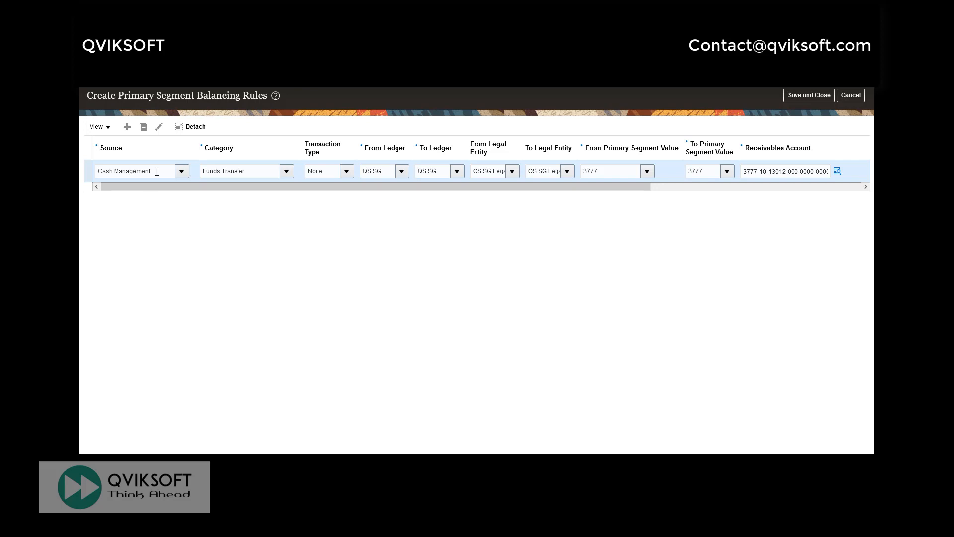
- Review the primary segment balancing rule's source, category, transaction type, ledgers, legal entities and from primary segment value
left_click(132, 171)
left_click(272, 174)
left_click(332, 170)
left_click(392, 173)
left_click(448, 170)
left_click(486, 170)
left_click(539, 171)
left_click(607, 171)
- Review the receivables and payables accounts defined in the balancing rule
left_click_drag(608, 187, 821, 188)
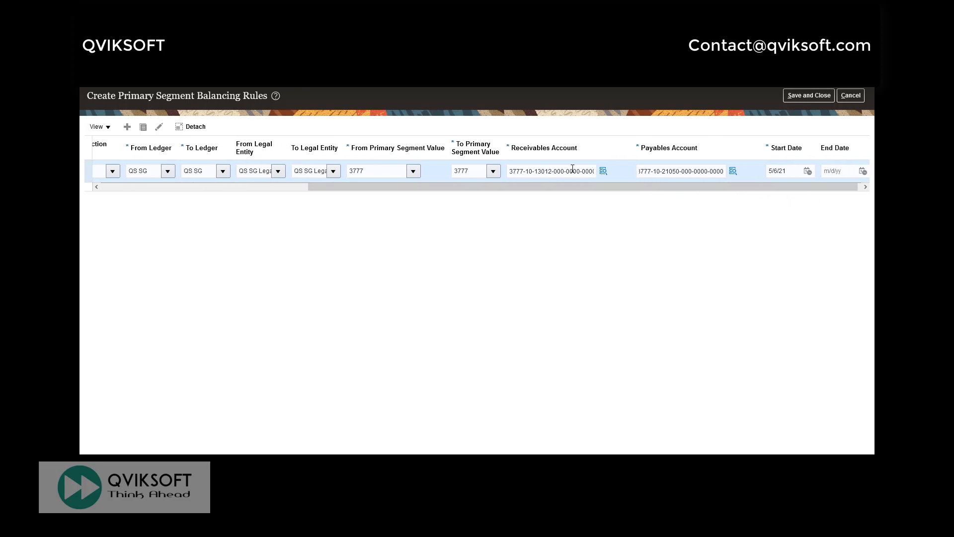
key("Tab")
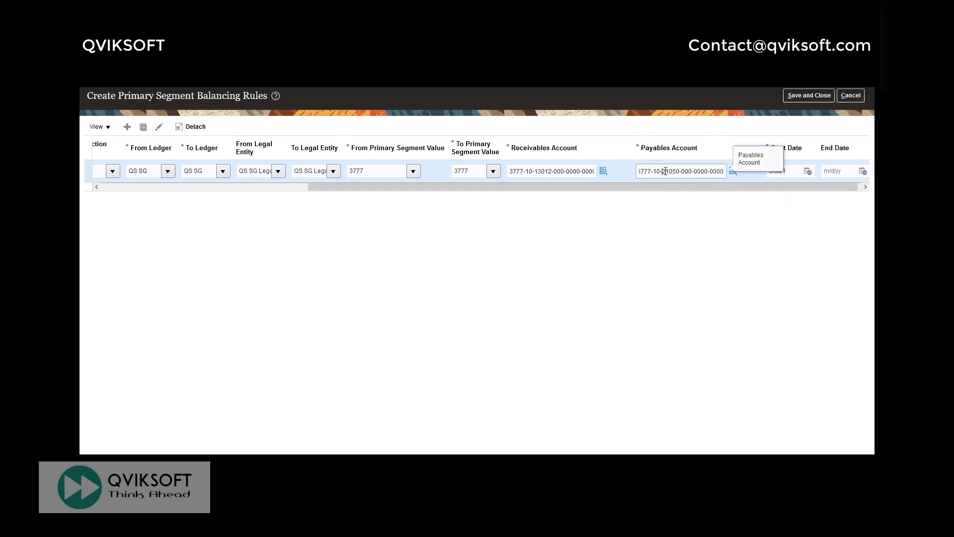
left_click_drag(642, 185, 733, 193)
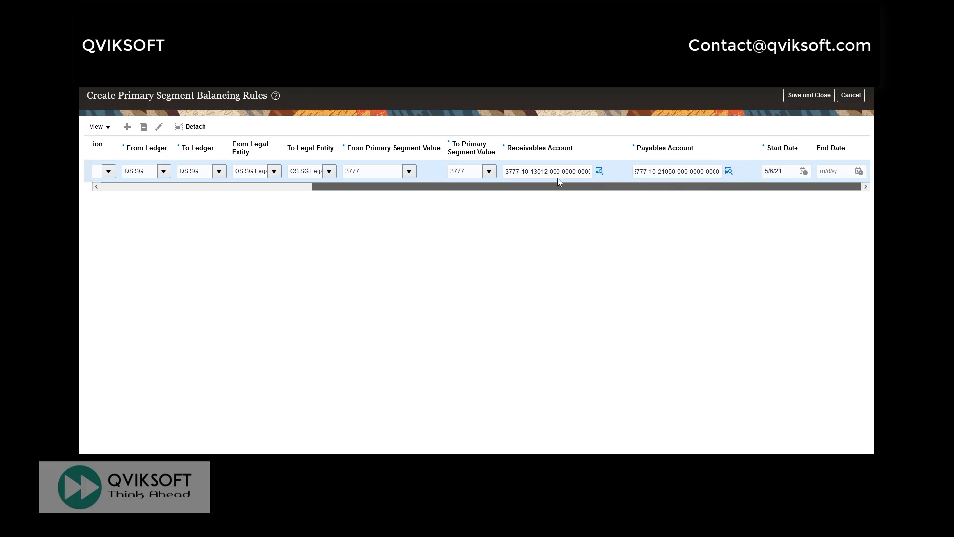
- Review the from and to primary segment values of the primary segment balancing rule
left_click_drag(559, 185, 310, 174)
left_click(800, 99)
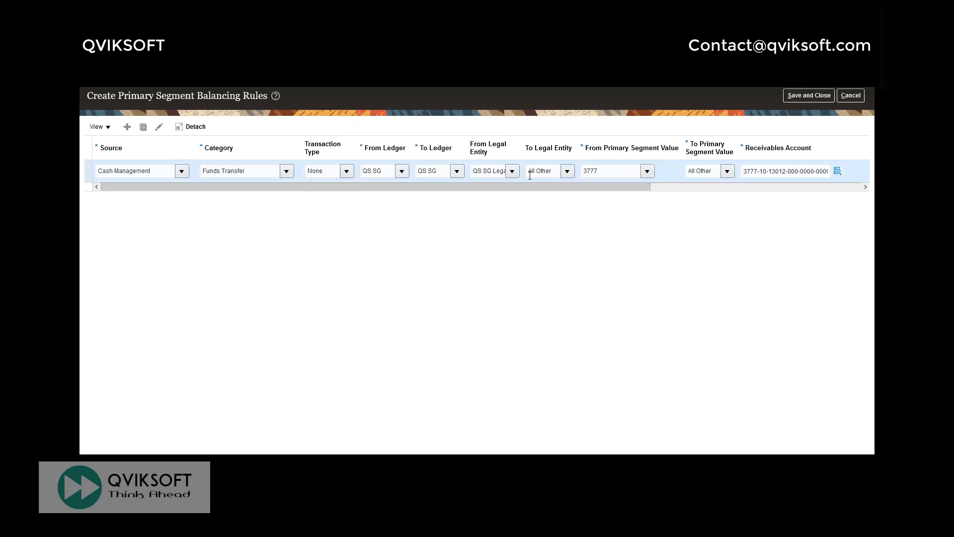
left_click(615, 171)
key("shift+Left")
key("shift+Left")
left_click(703, 172)
double_click(612, 170)
left_click(711, 171)
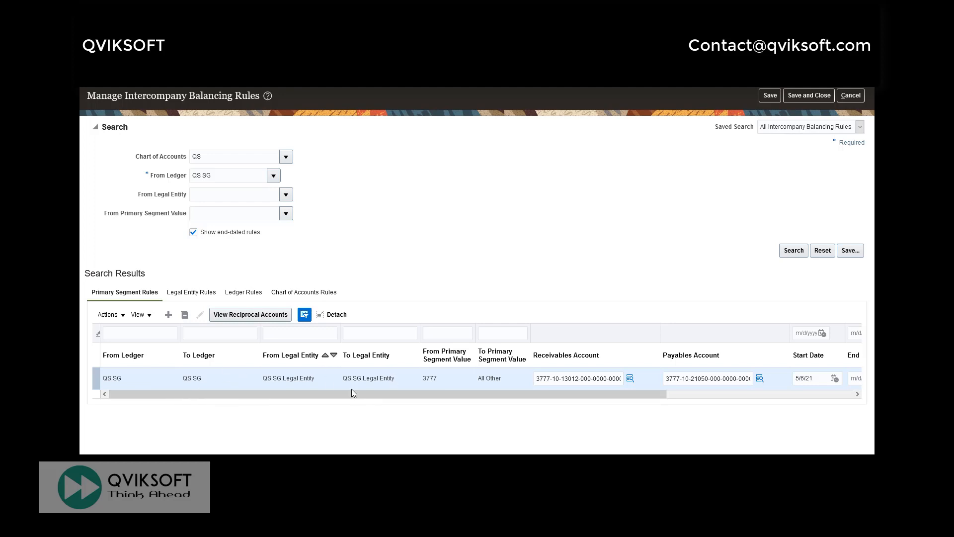
- Review the primary segment rule's receivables and payables accounts, dates, source, category and transaction type in the search results
left_click_drag(446, 393, 466, 398)
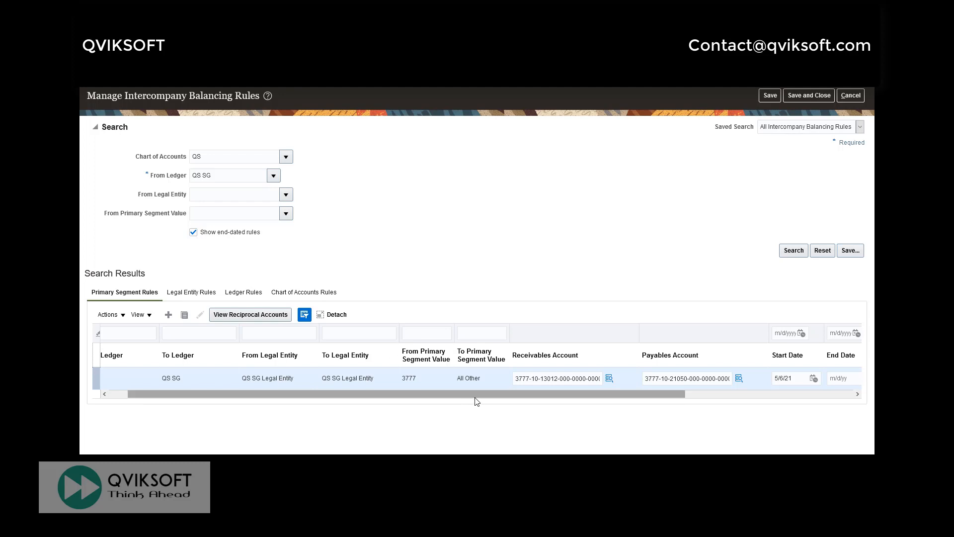
left_click_drag(472, 397, 528, 397)
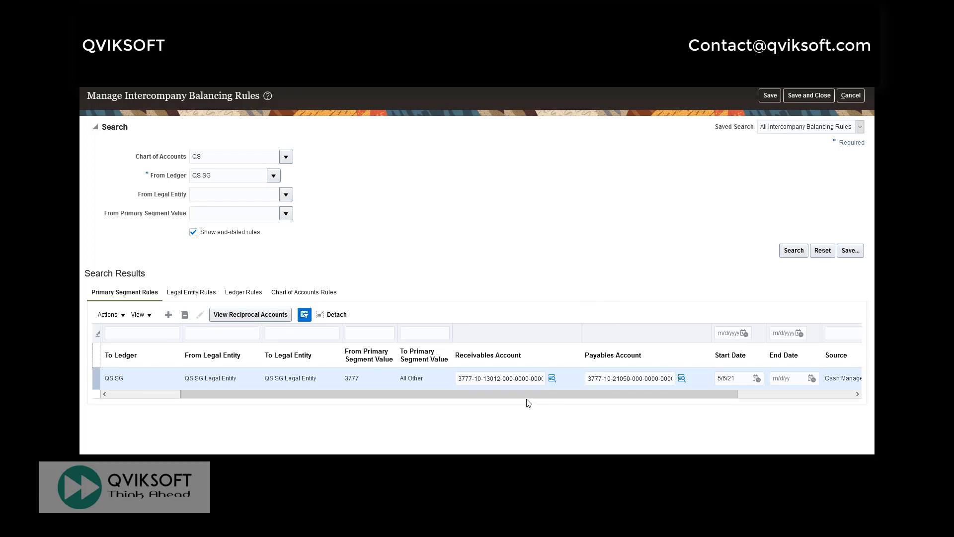
left_click_drag(529, 394, 542, 394)
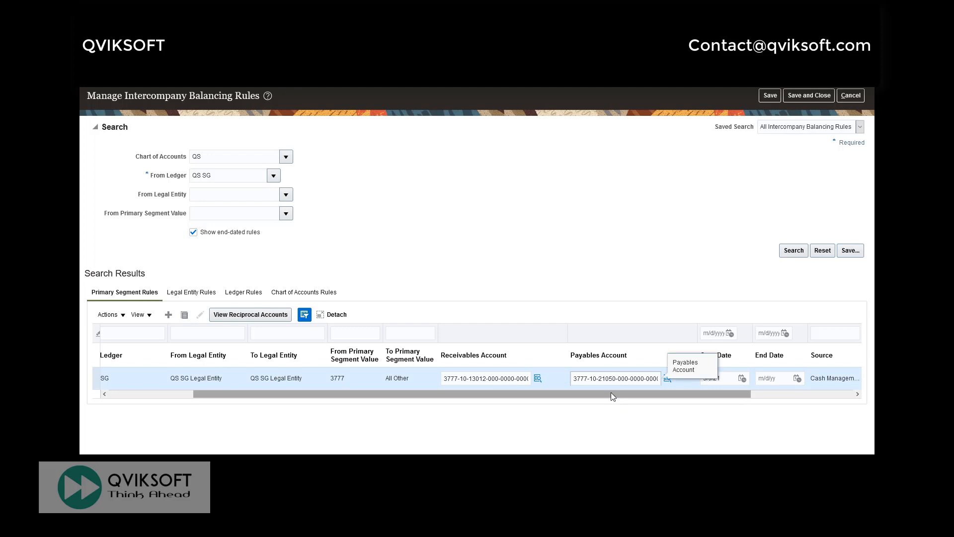
left_click_drag(612, 395, 753, 410)
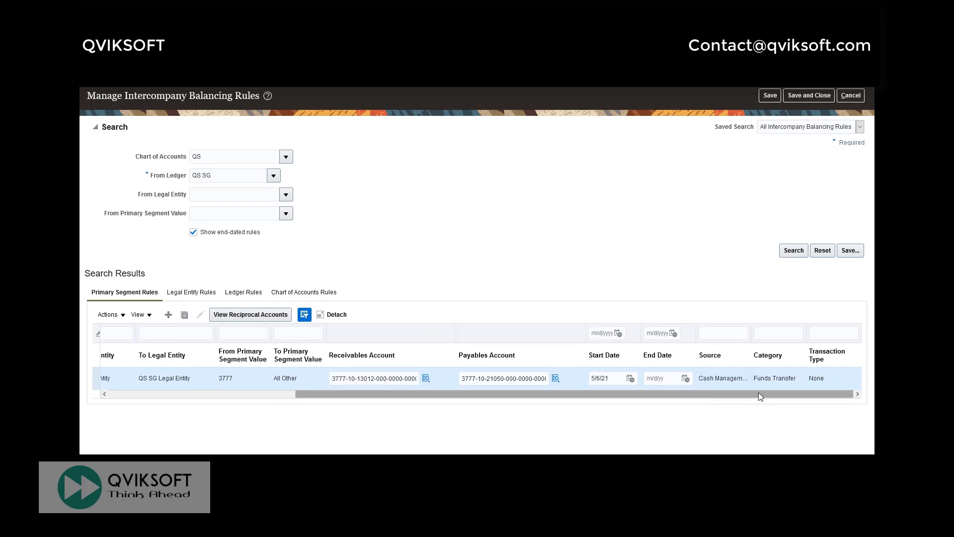
left_click_drag(758, 392, 392, 401)
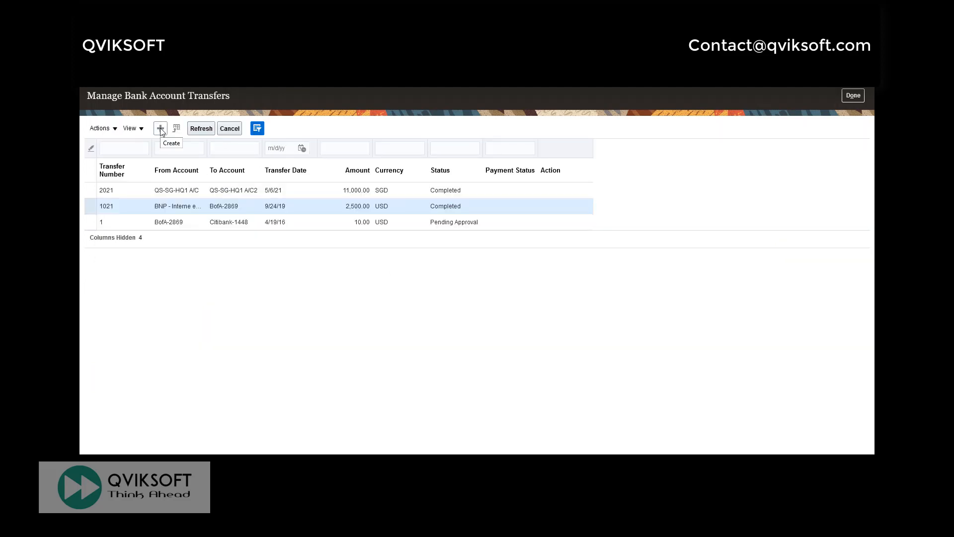
- Start a new bank account transfer with QS-SG-HQ1 A/C as the from account
left_click(138, 189)
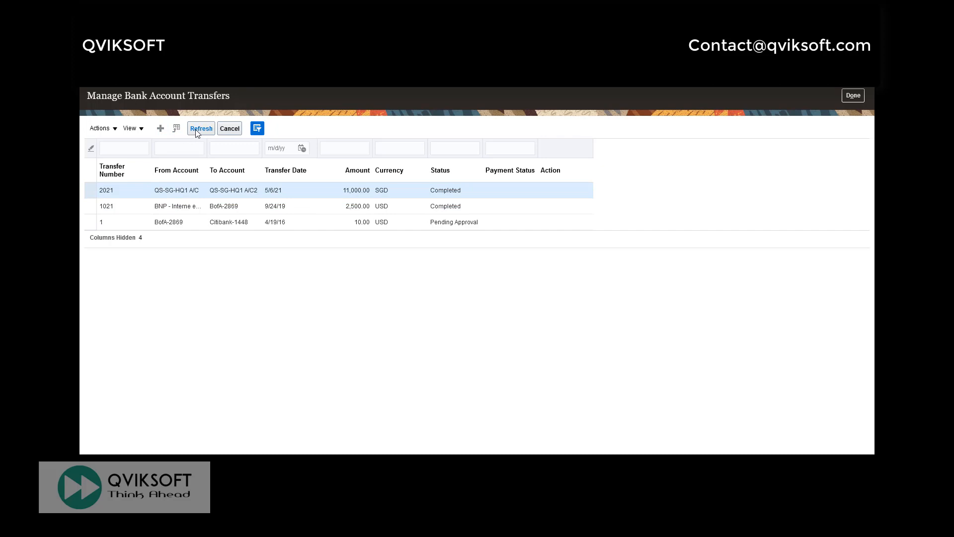
left_click(160, 128)
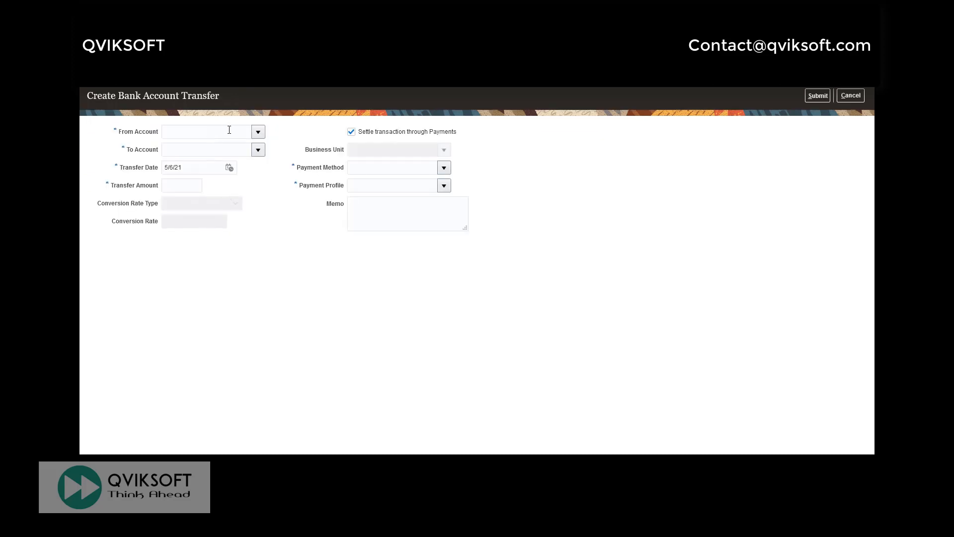
left_click(219, 132)
type("QS")
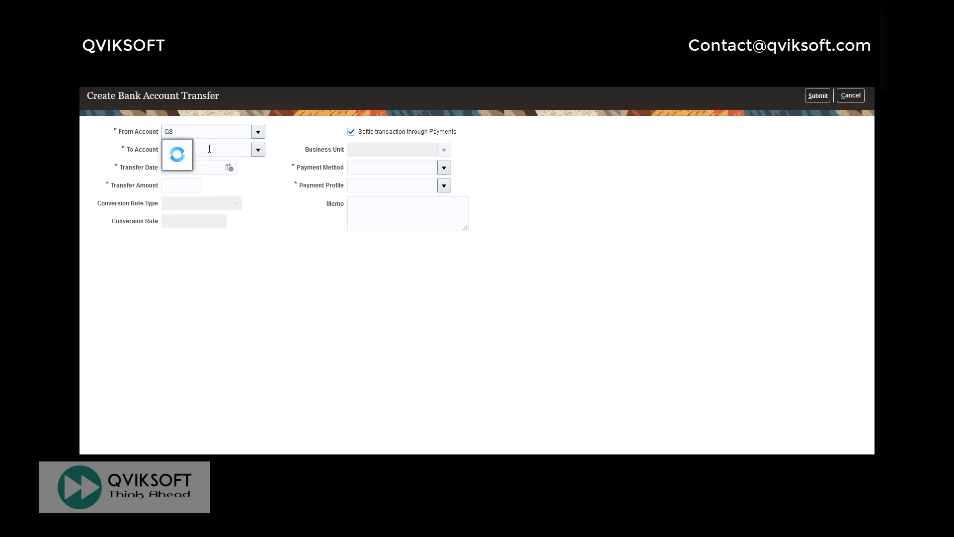
left_click(207, 179)
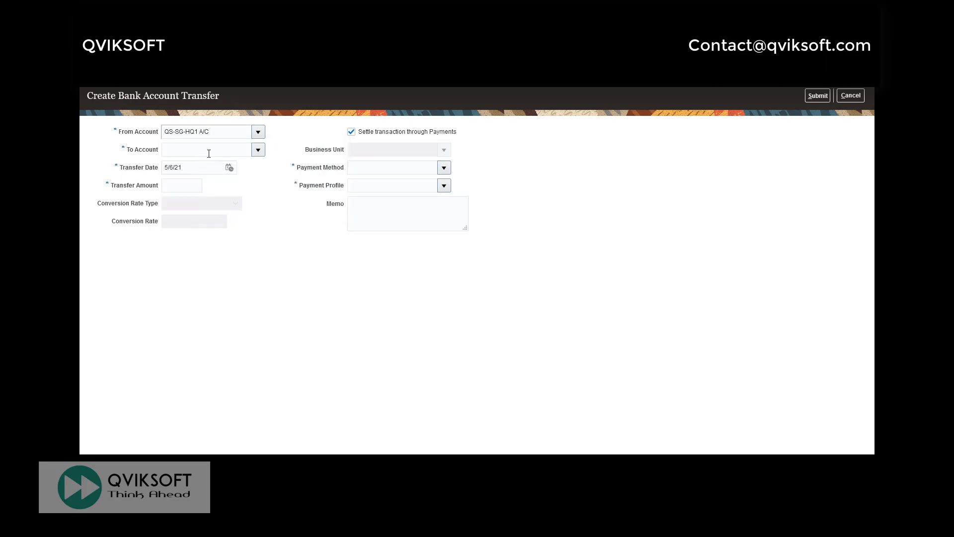
- Set QS-SG-HQ1 A/C2 as the account receiving the transfer
left_click(209, 150)
type("QS")
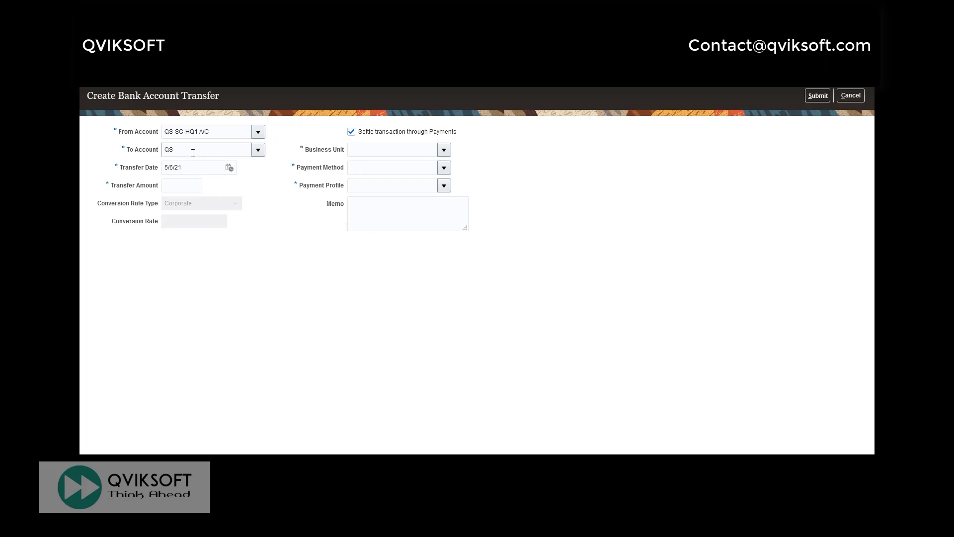
left_click_drag(193, 153, 155, 155)
type("Q")
left_click_drag(178, 151, 172, 150)
left_click(191, 149)
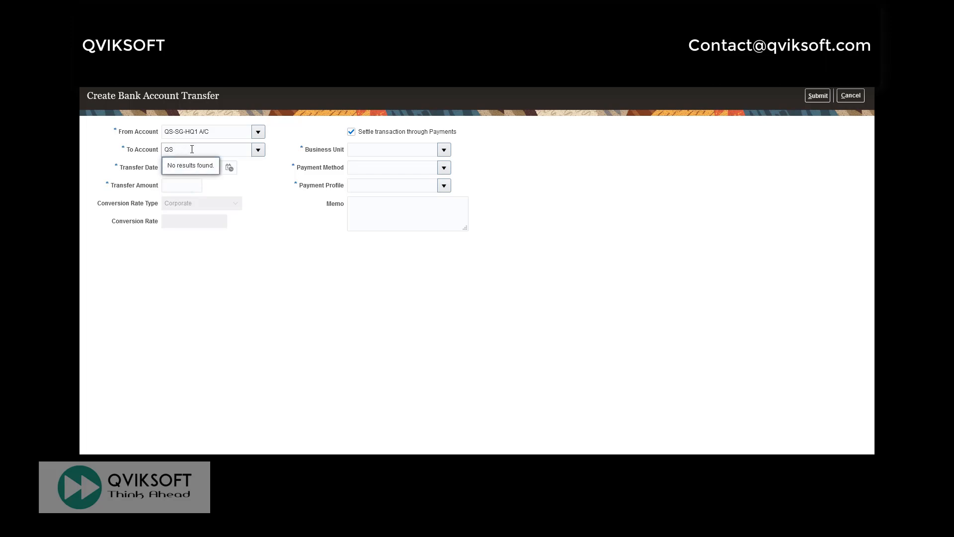
key("BackSpace")
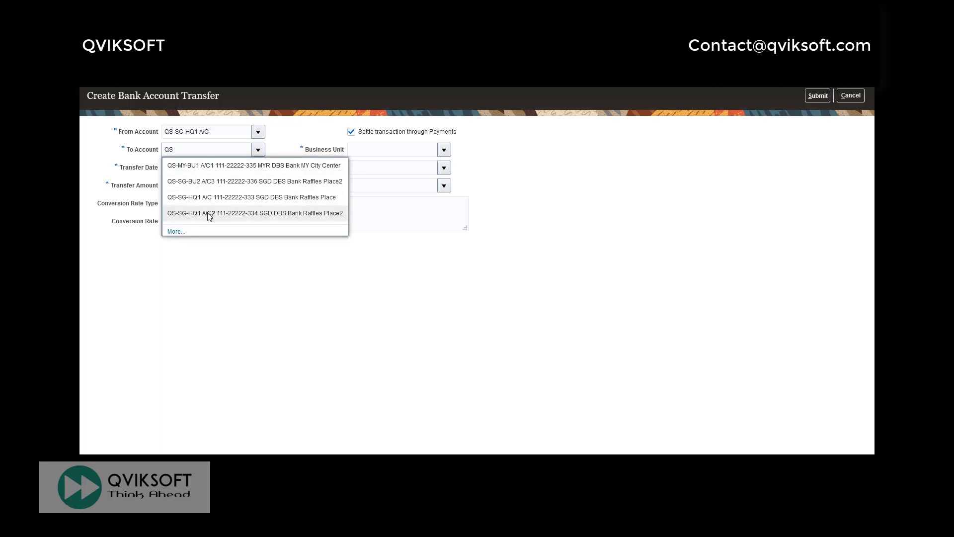
left_click(209, 214)
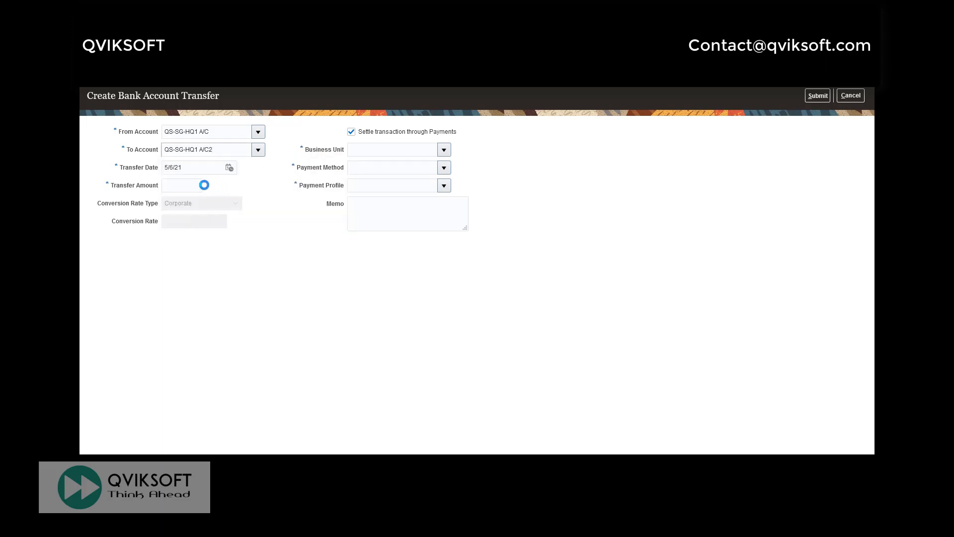
- Set the transfer amount to 21,000 SGD, turn off settlement through Payments, and submit and confirm the transfer
left_click(194, 185)
type("21,00")
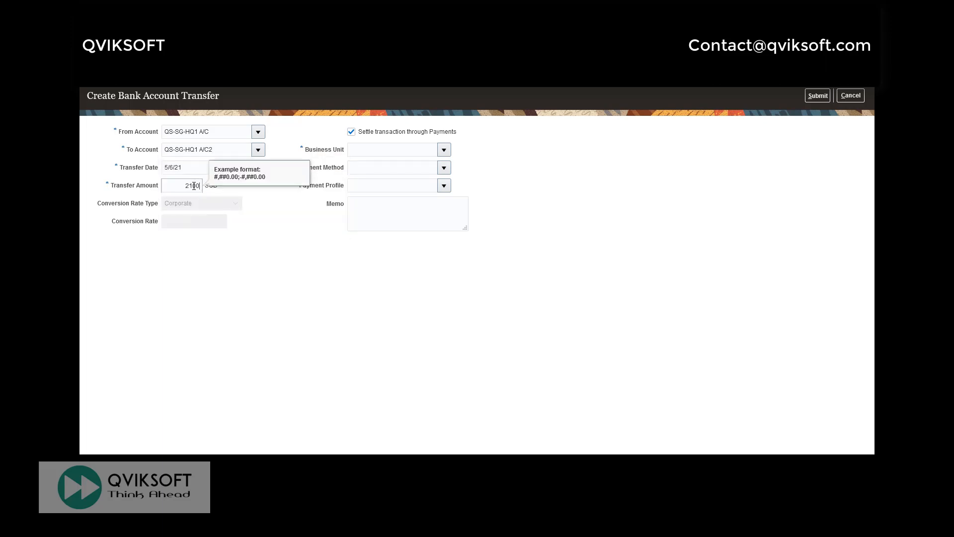
type("0")
key("Tab")
left_click(367, 132)
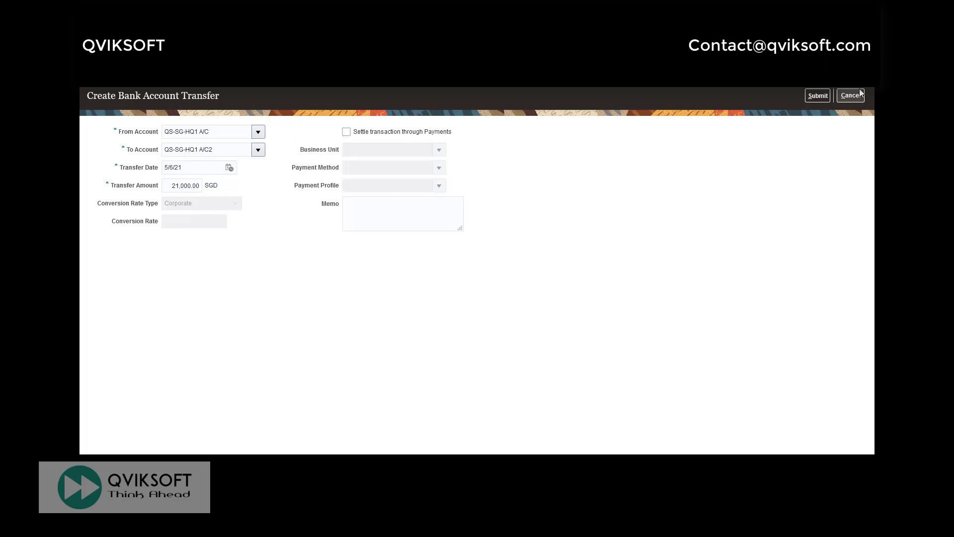
left_click(820, 97)
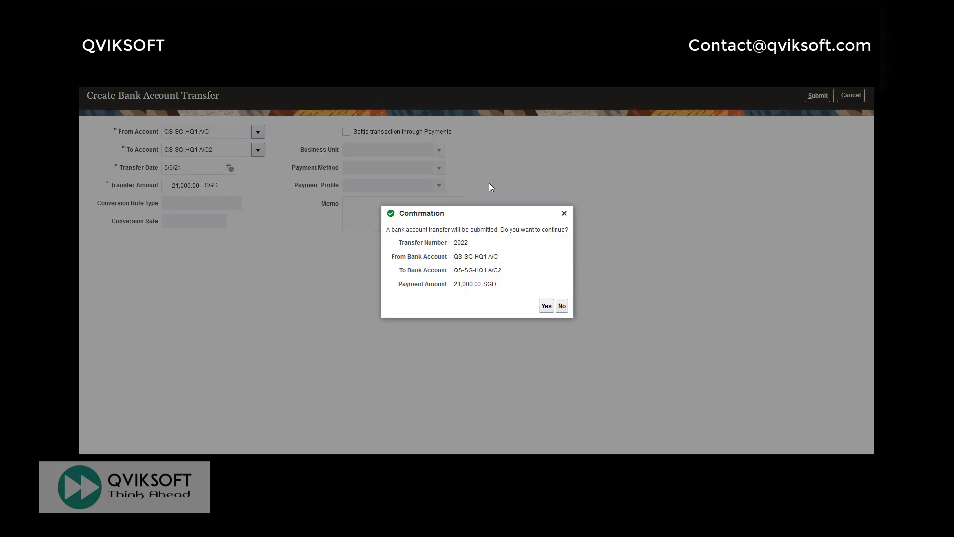
left_click(545, 307)
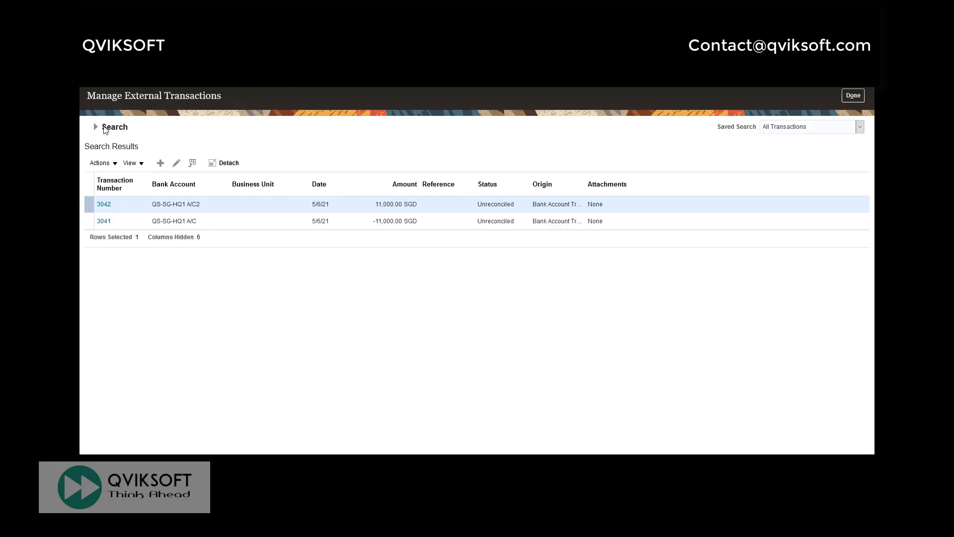
- Rerun the external transactions search and compare the -21,000 SGD transaction's offset account with the balancing rule's receivables account
left_click(95, 127)
left_click(793, 251)
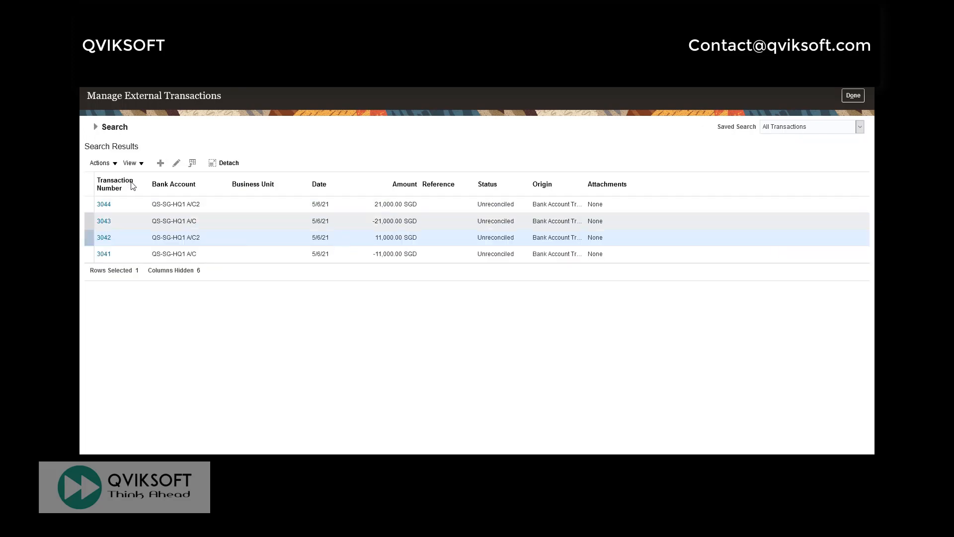
left_click(105, 222)
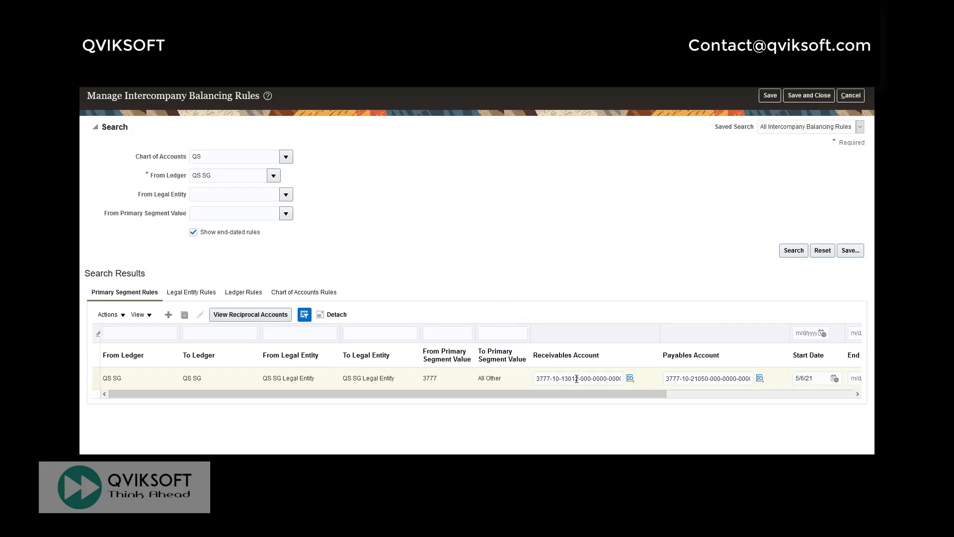
left_click(579, 379)
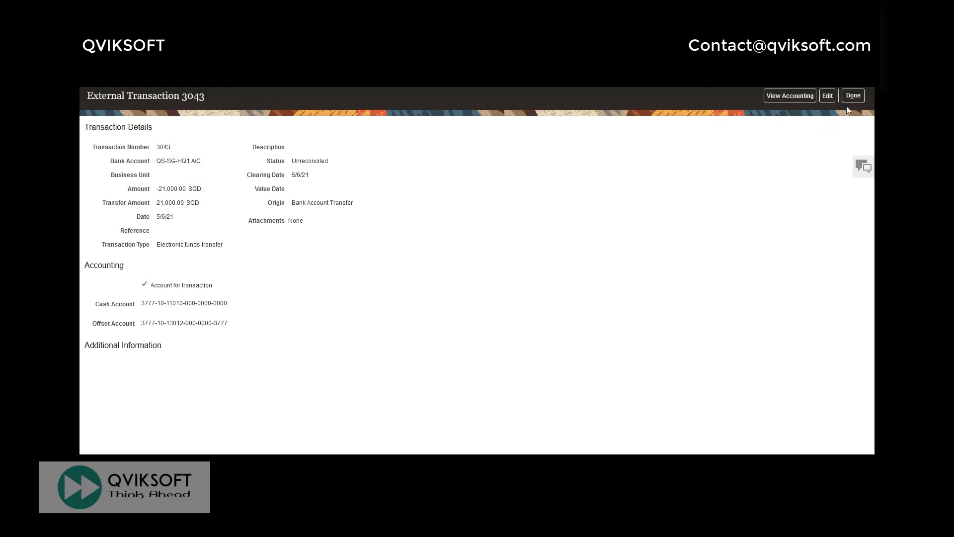
left_click(854, 96)
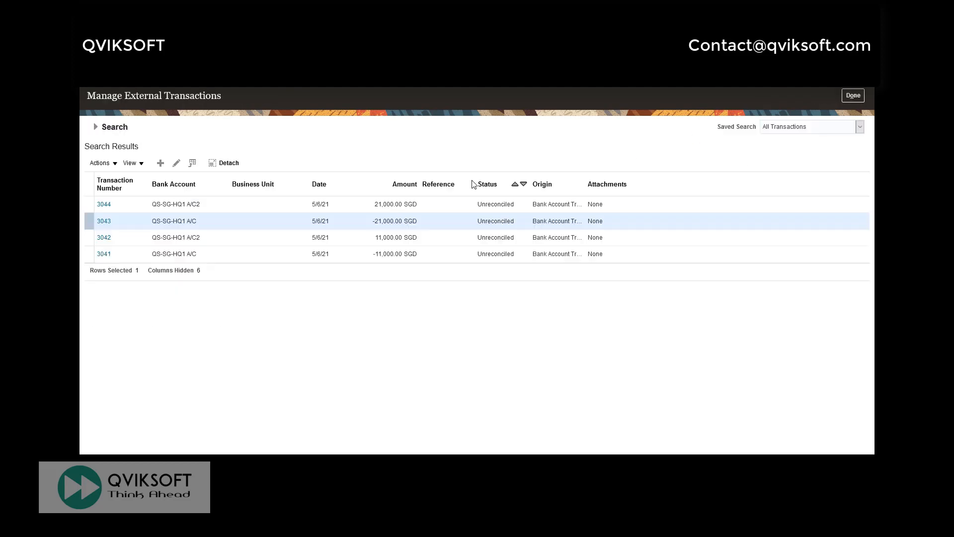
- Open the 21,000 SGD transaction of QS-SG-HQ1 A/C2 for editing and examine its cash account, offset account and amounts
left_click(183, 208)
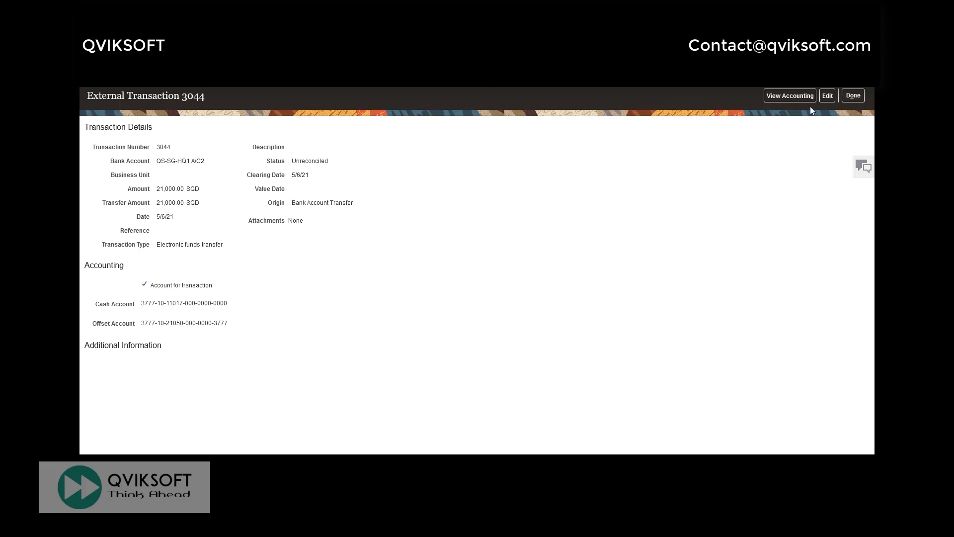
left_click(825, 95)
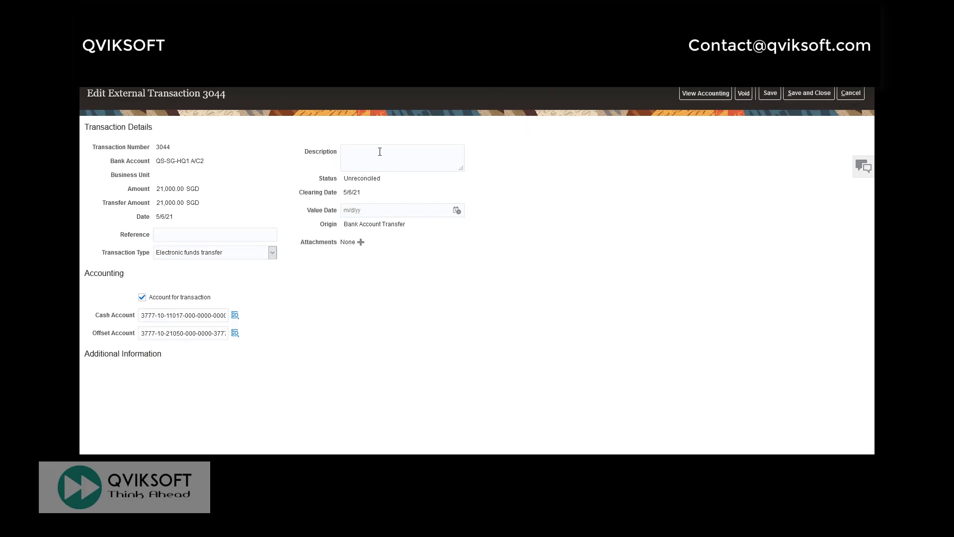
left_click(379, 151)
left_click(176, 314)
left_click(184, 332)
left_click(187, 316)
left_click(185, 333)
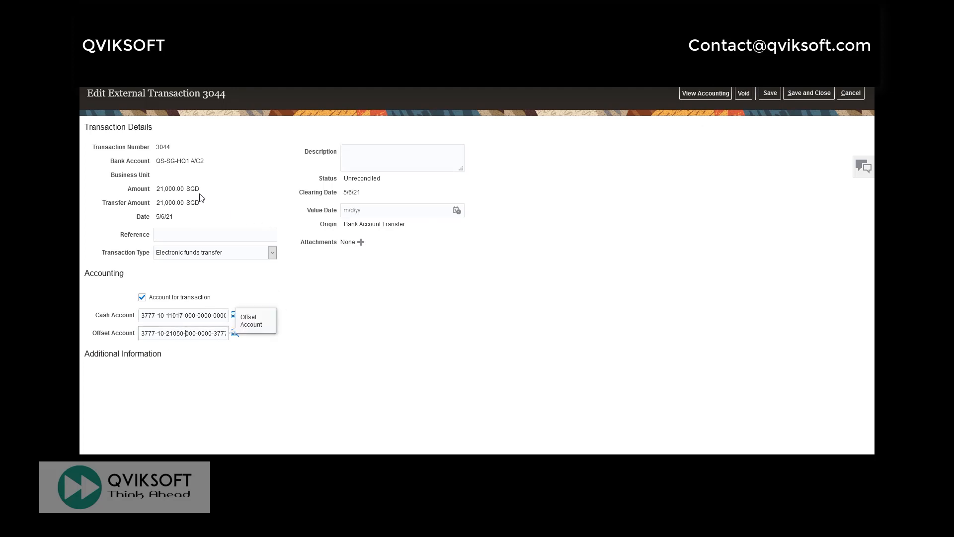
left_click_drag(157, 188, 214, 204)
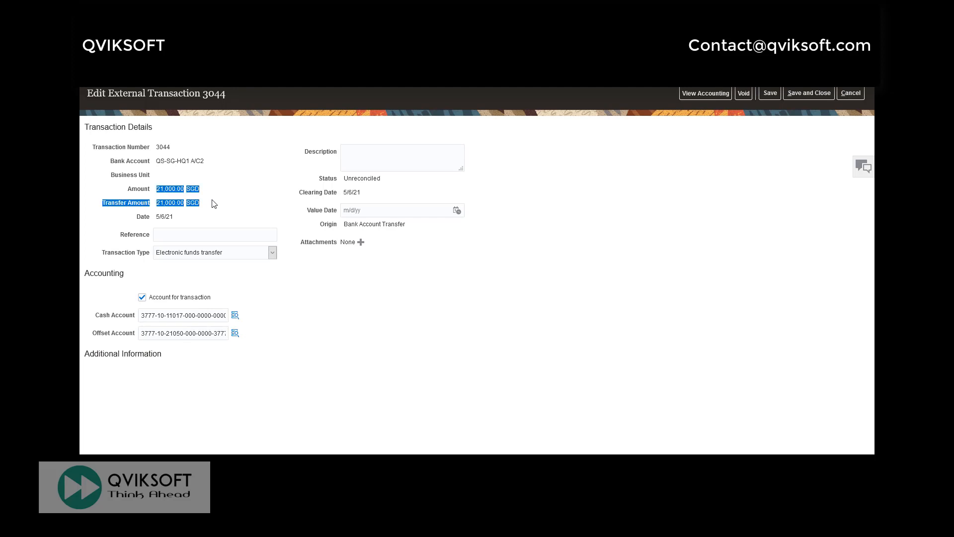
left_click(314, 196)
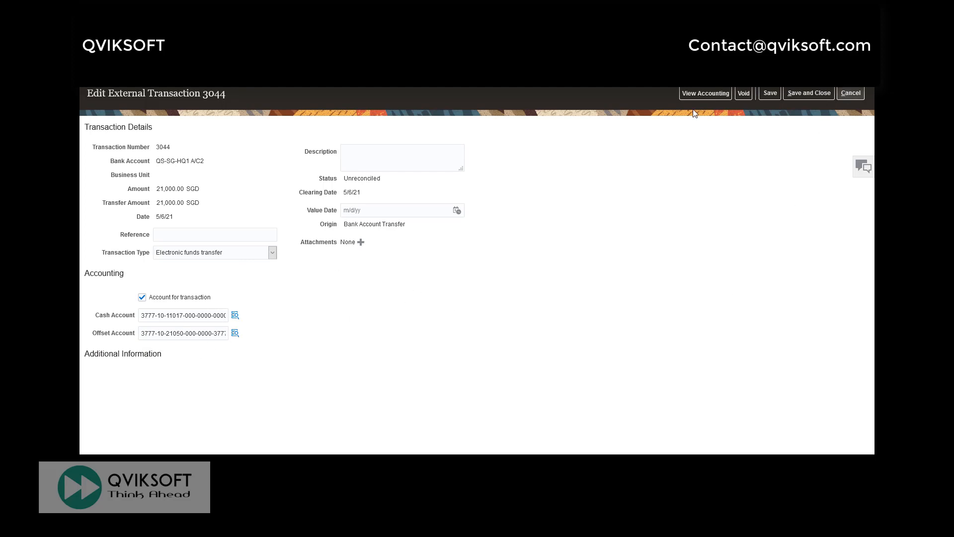
- Check this transaction's accounting, cancel the editing and close the transaction
left_click(715, 95)
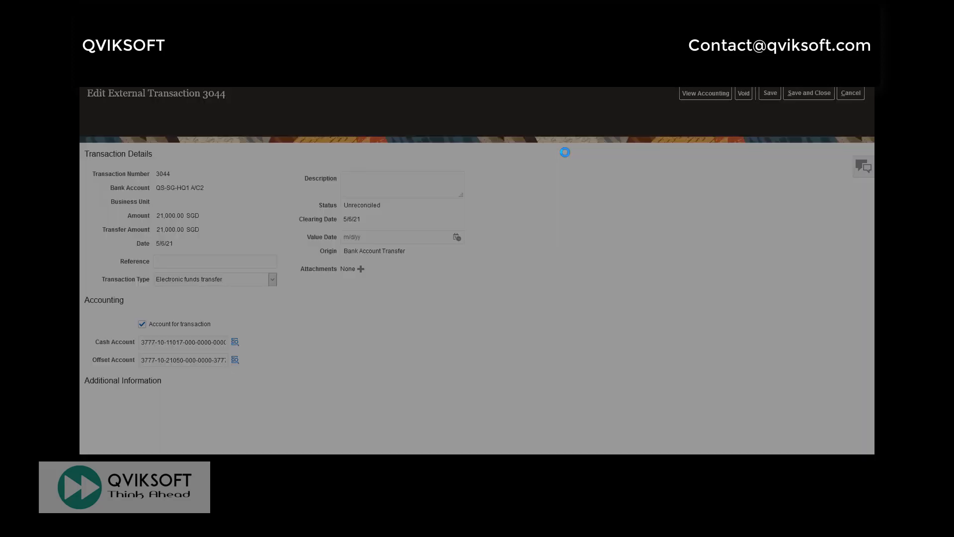
left_click(575, 279)
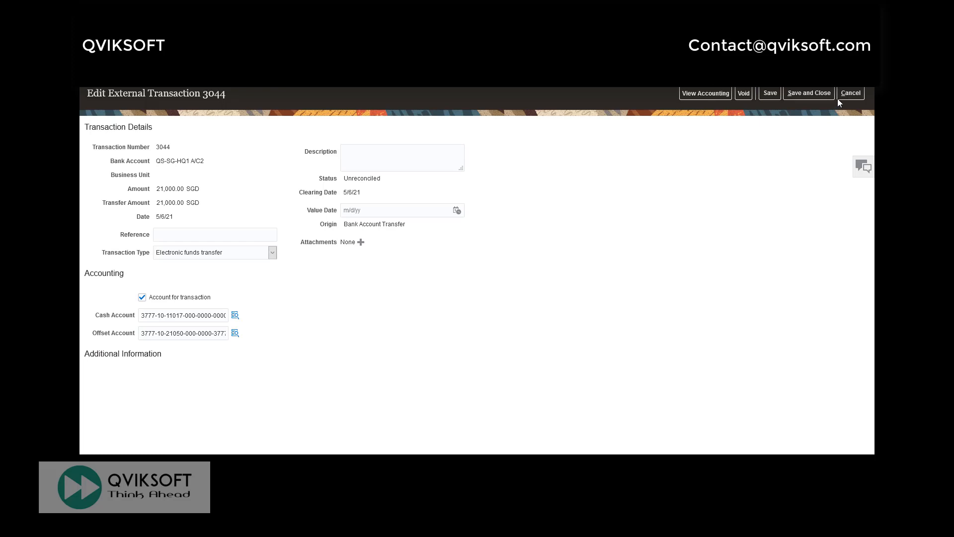
left_click(840, 97)
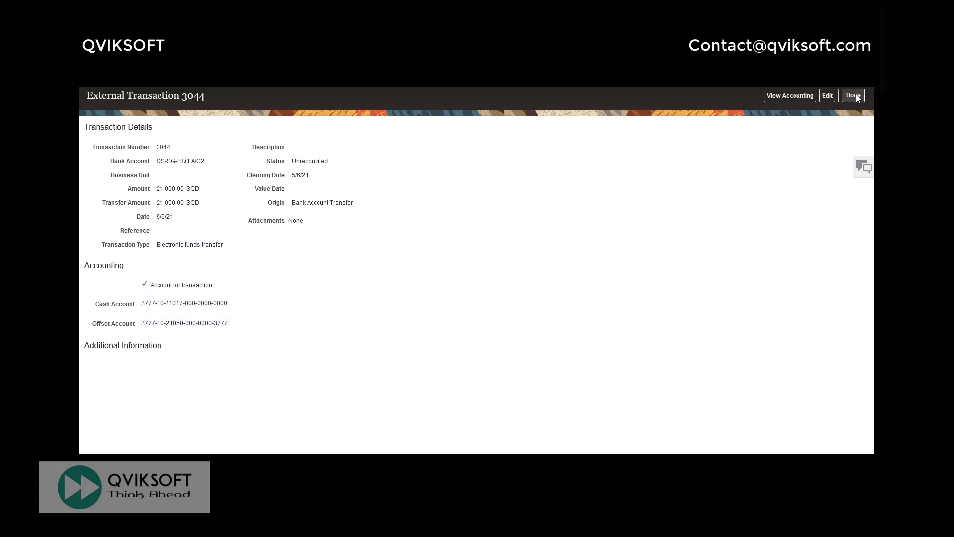
left_click(855, 95)
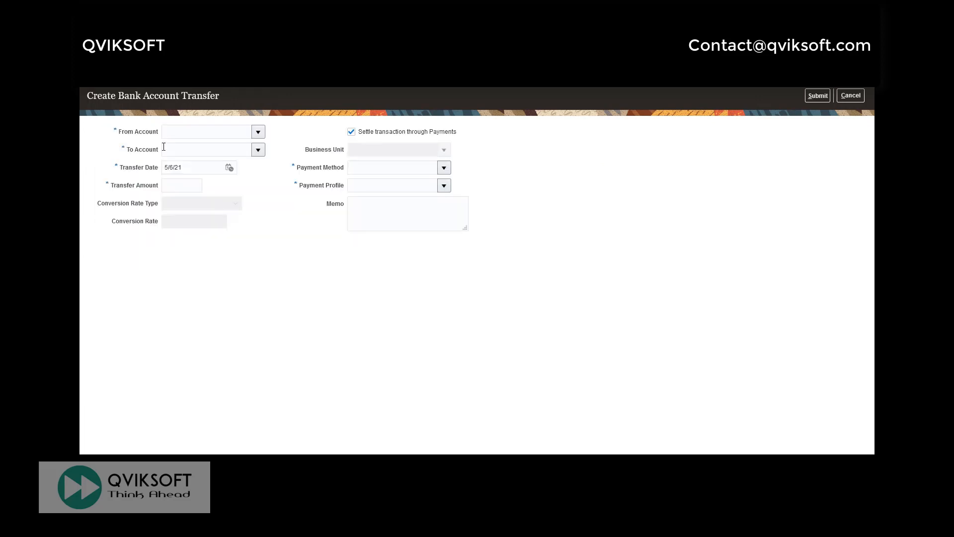
- Set a new bank transfer's from account to QS-SG-HQ1 A/C and its to account to QS-SG-BU2 A/C3
left_click(169, 133)
type("QS")
left_click(204, 180)
left_click(205, 151)
type("QS")
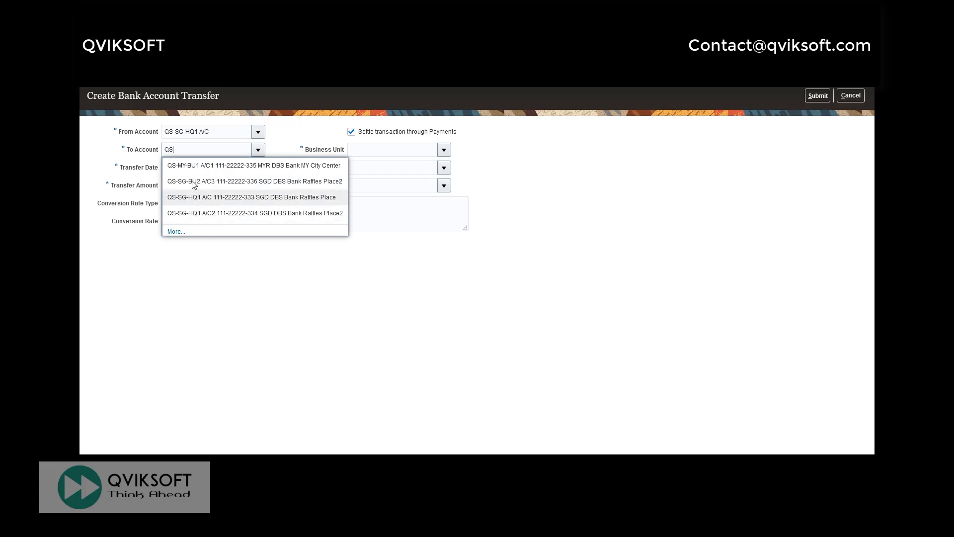
left_click(194, 182)
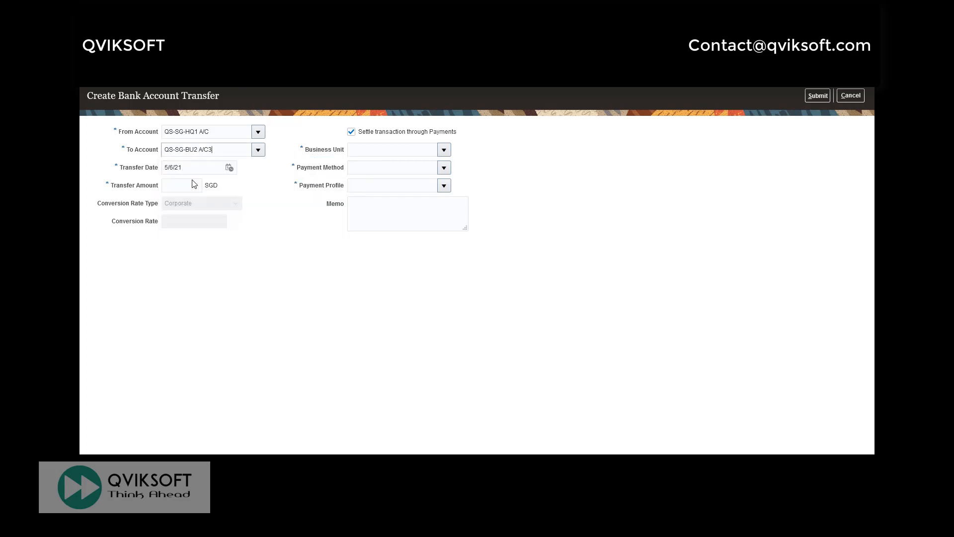
- Set the transfer amount to 31,000 SGD, turn off settlement through Payments, and submit and confirm the transfer
left_click(188, 184)
type("31000")
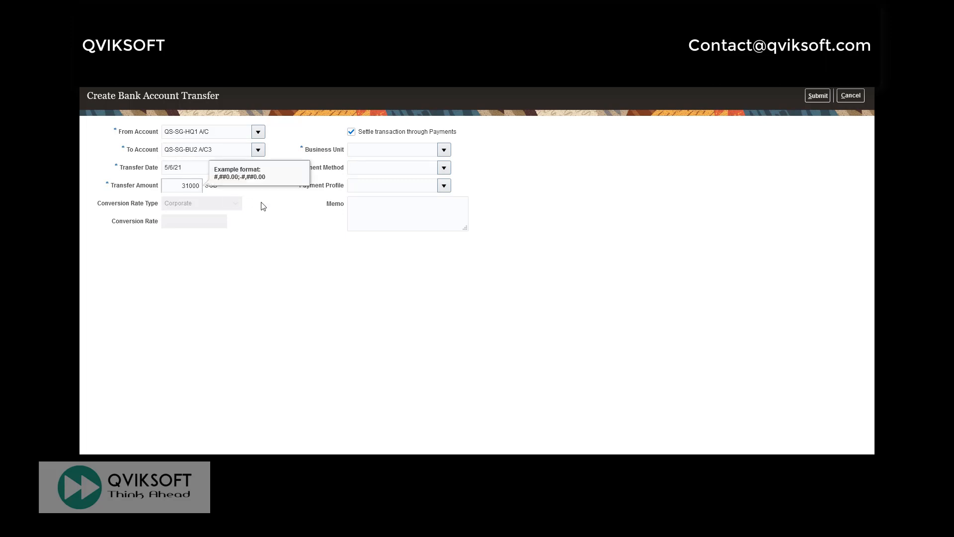
left_click(312, 197)
left_click(351, 131)
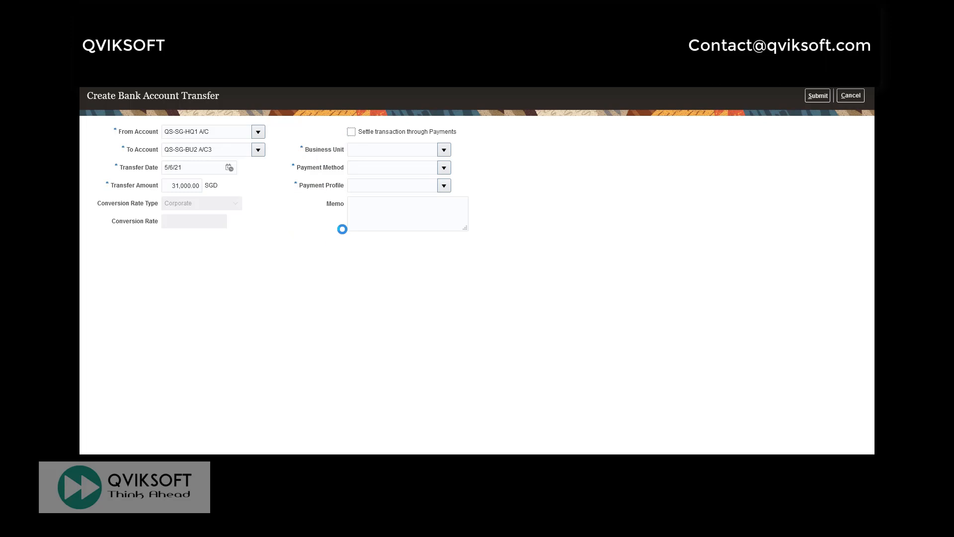
left_click(817, 96)
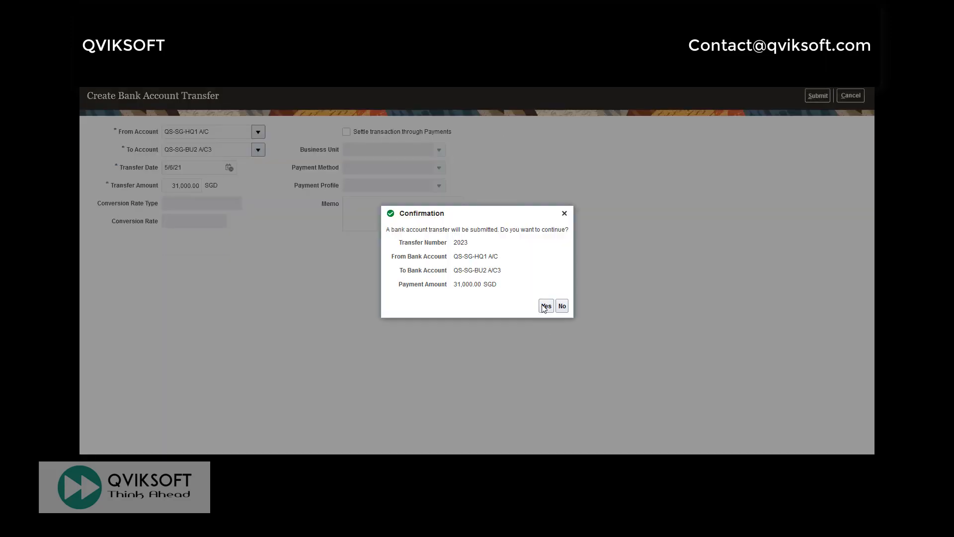
left_click(545, 306)
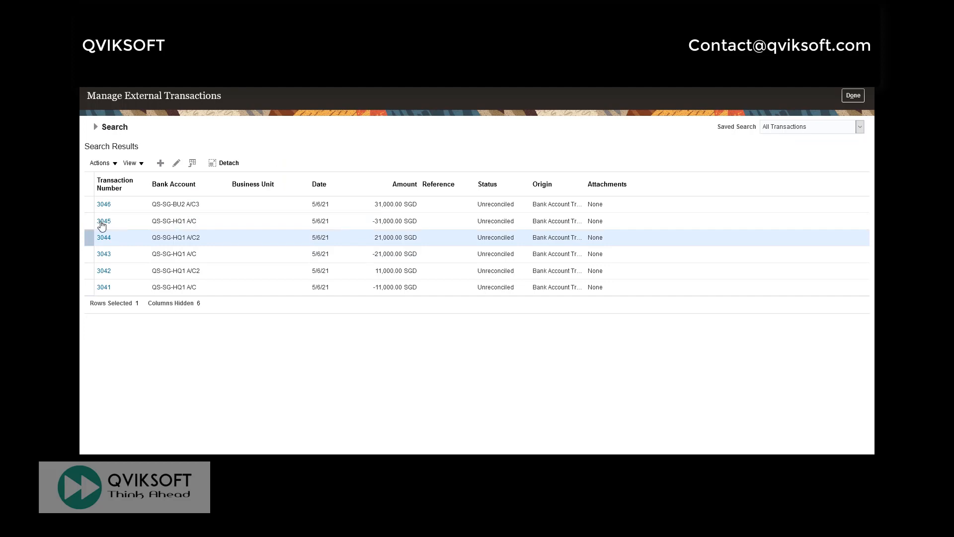
- Check the cash and offset accounts of the -31,000 SGD and 31,000 SGD external transactions, closing each one
left_click(101, 222)
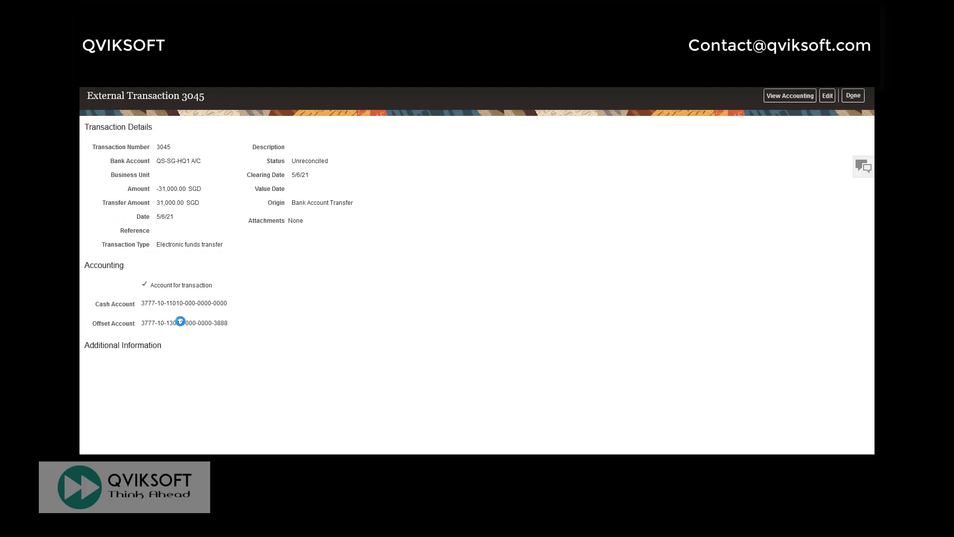
left_click(859, 98)
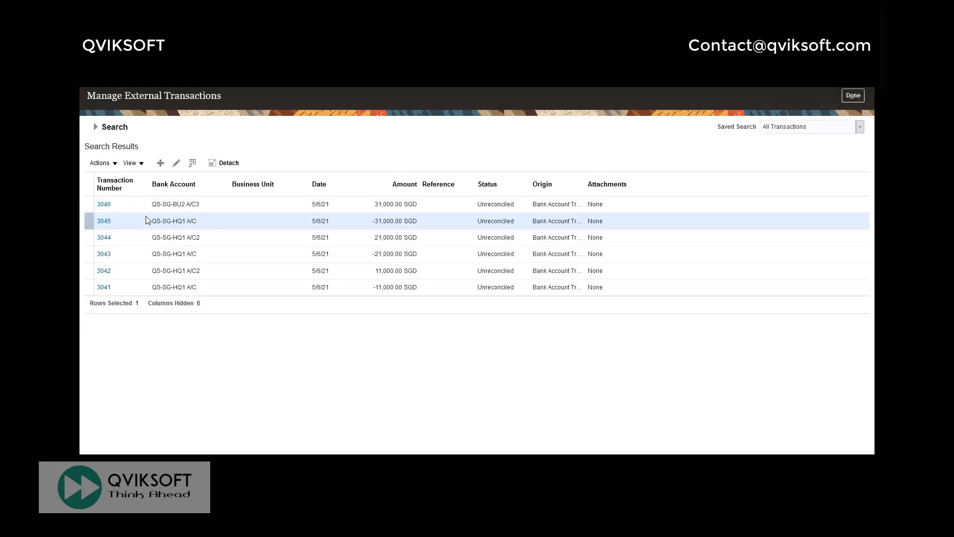
left_click(104, 205)
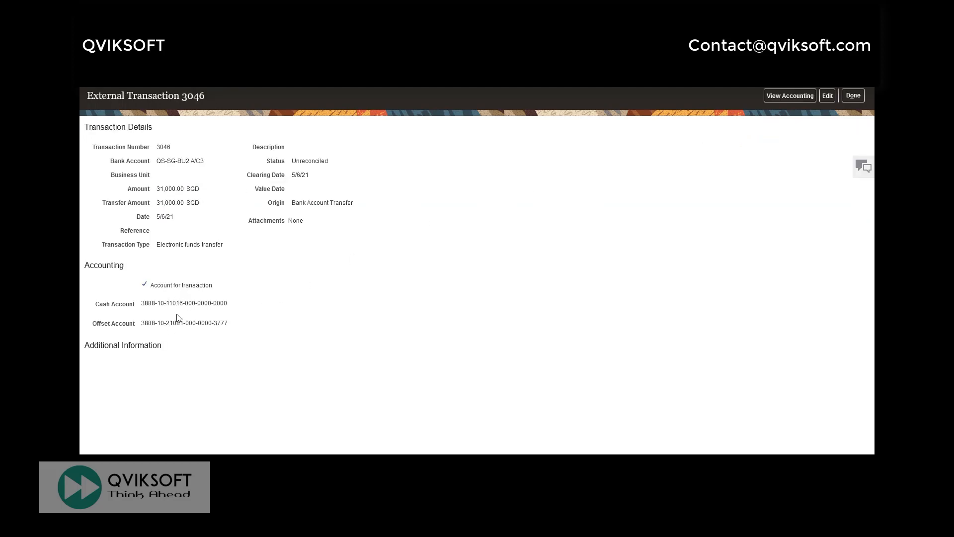
left_click(850, 98)
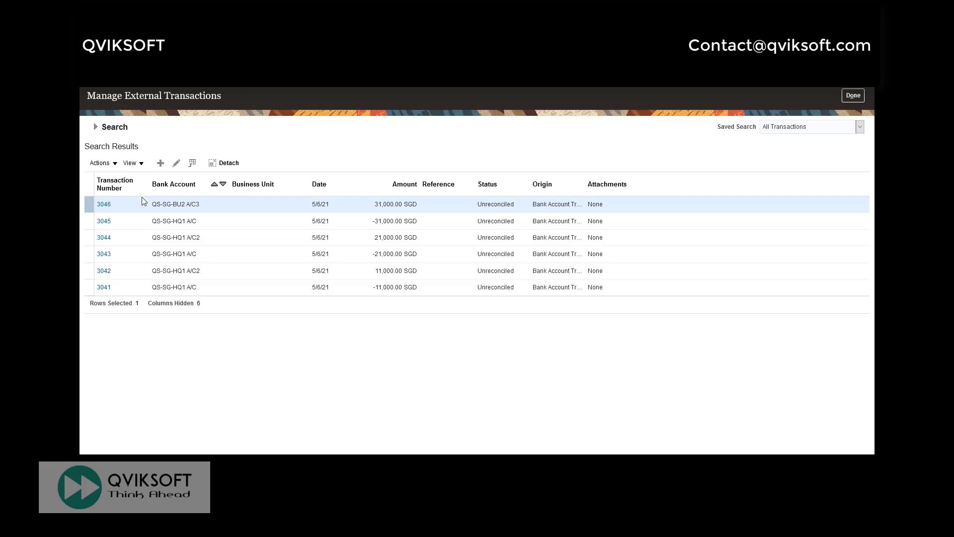
- Reopen the -31,000 SGD transaction and examine the company and intercompany segments of its cash and offset accounts
left_click(107, 223)
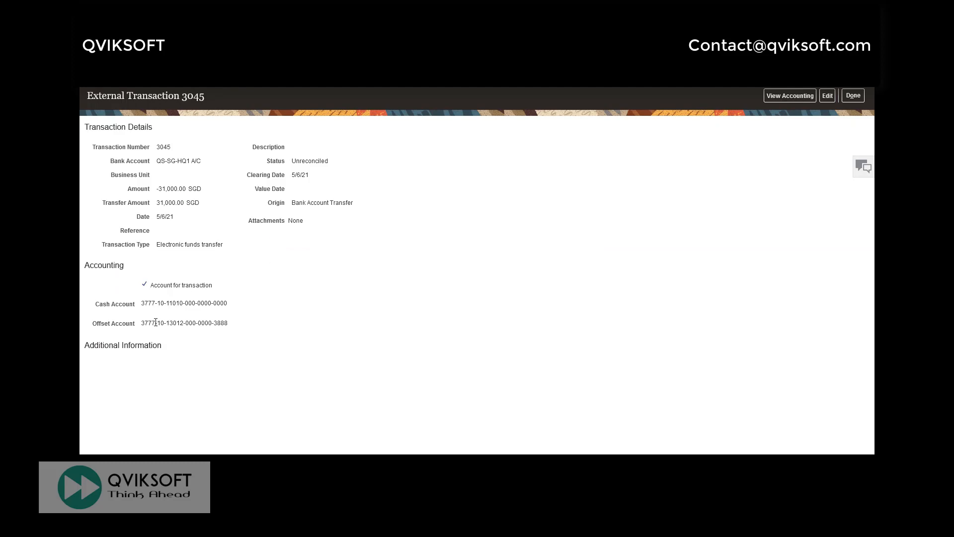
left_click_drag(158, 303, 159, 323)
left_click(150, 323)
left_click_drag(232, 323, 221, 323)
left_click(266, 317)
mouse_move(221, 324)
left_click(853, 96)
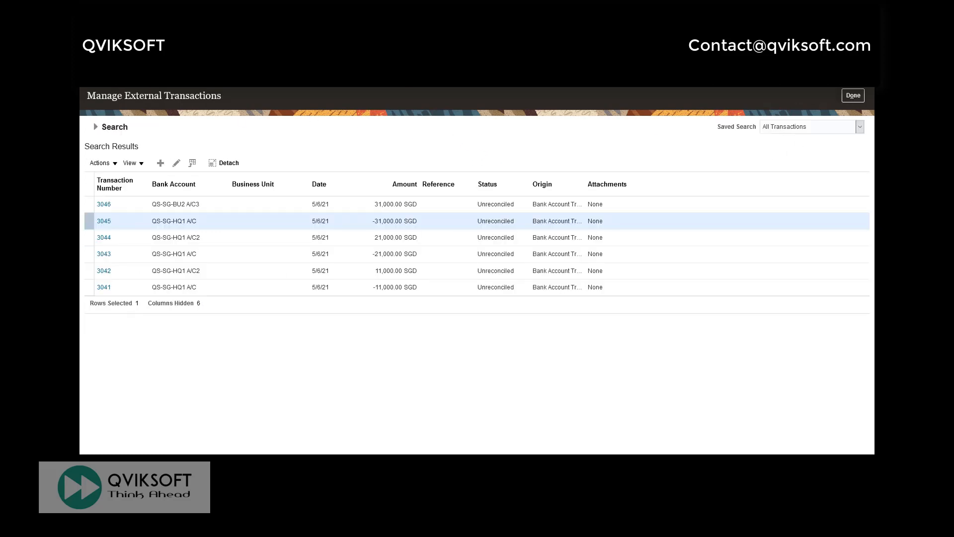
- Reopen the 31,000 SGD transaction of QS-SG-BU2 A/C3 and examine its offset account's last segment
left_click(107, 204)
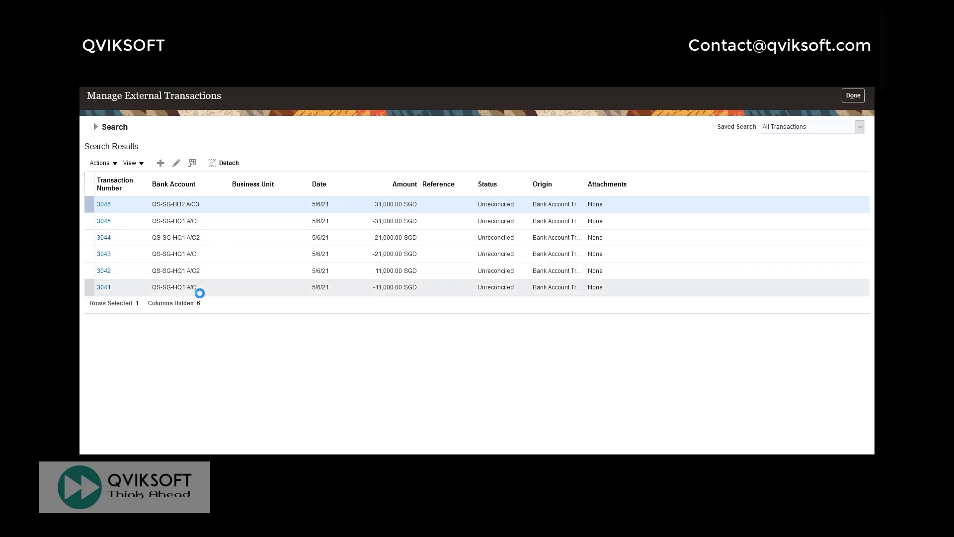
left_click_drag(215, 324, 237, 324)
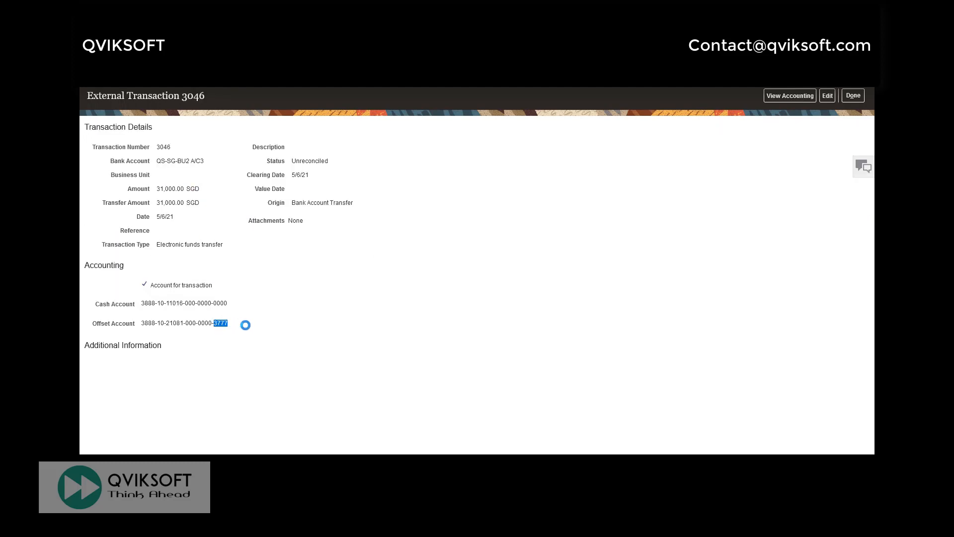
left_click(245, 325)
left_click(860, 97)
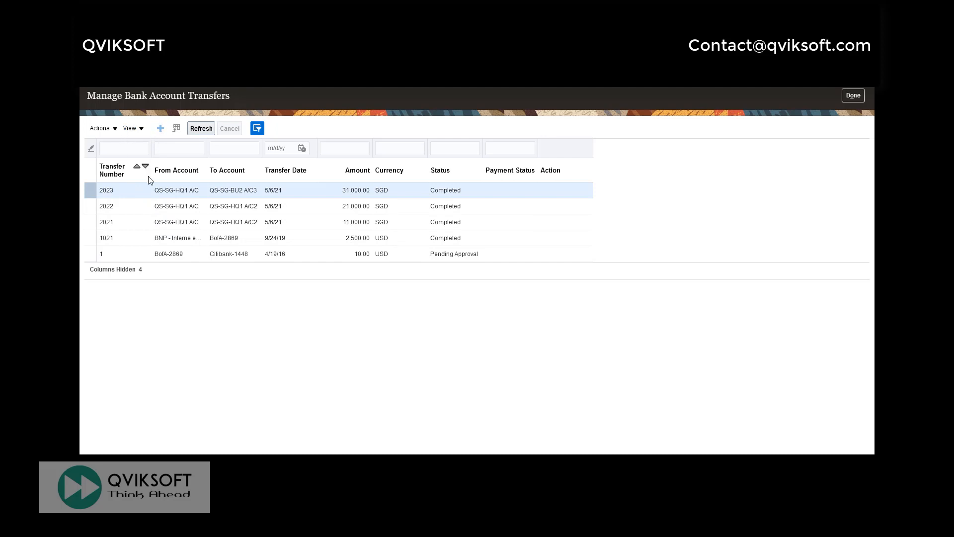
- Set a new bank transfer's from account to QS-SG-HQ1 A/C and its to account to QS-MY-BU1 A/C1
left_click(188, 133)
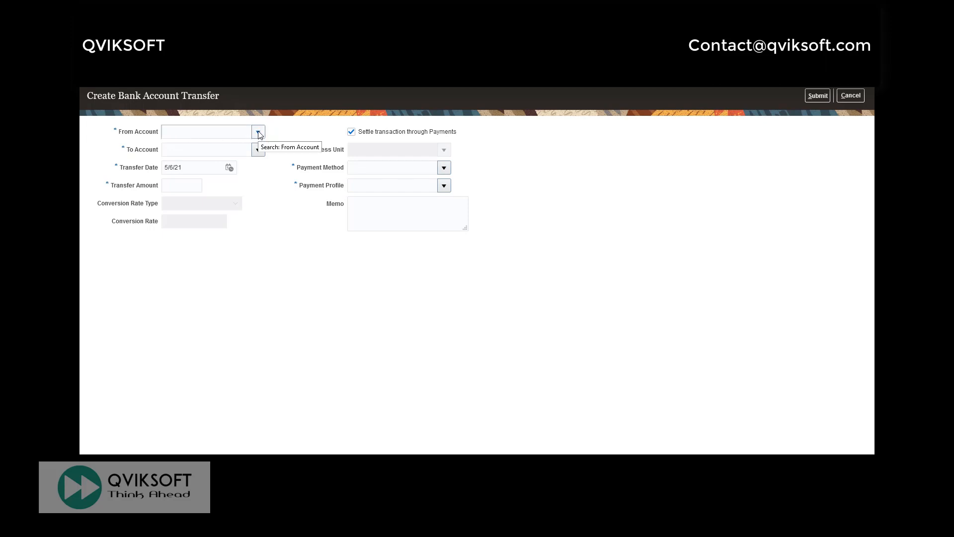
type("QS")
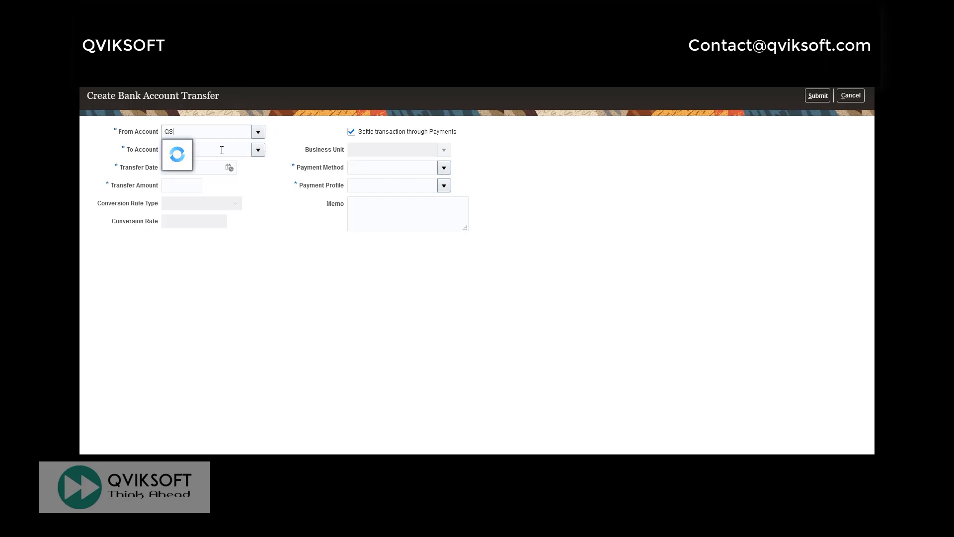
left_click(214, 184)
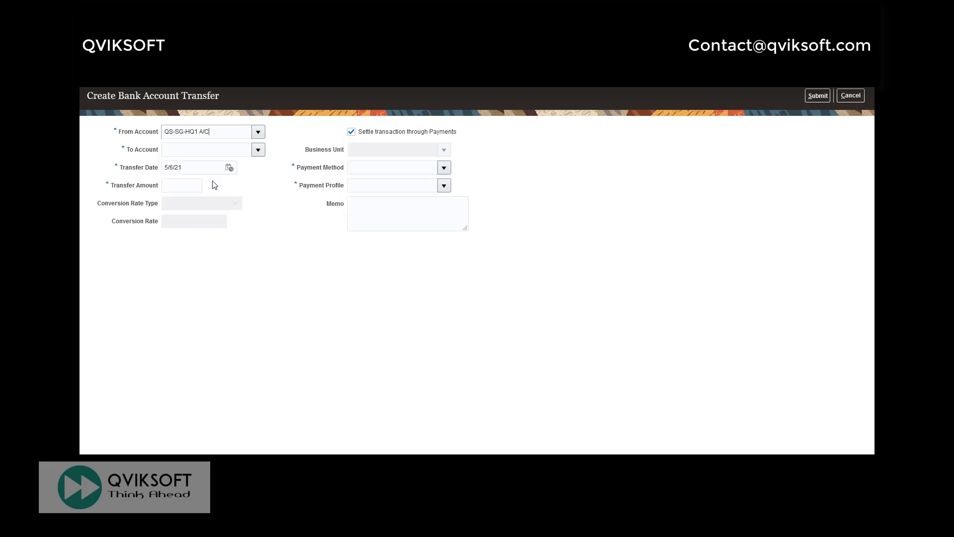
left_click(212, 153)
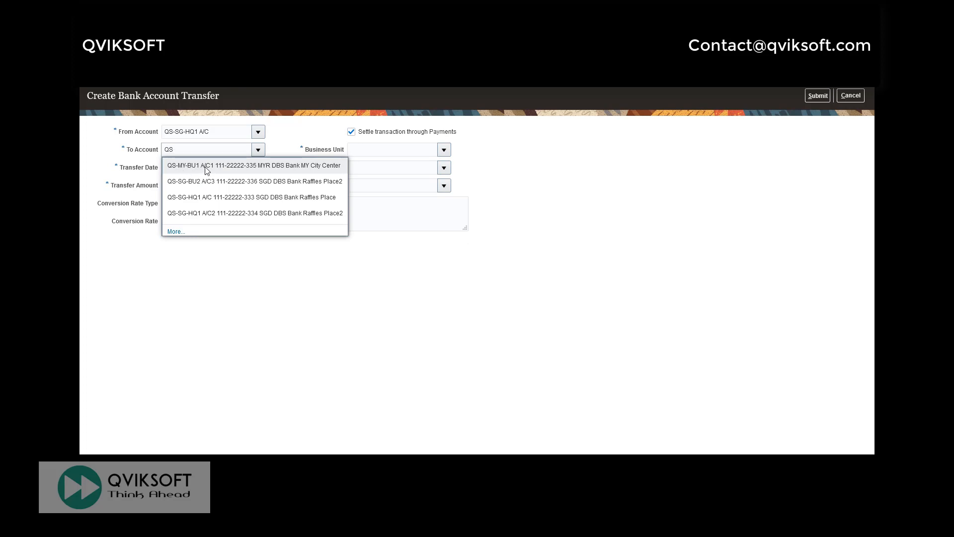
left_click(206, 165)
key("Tab")
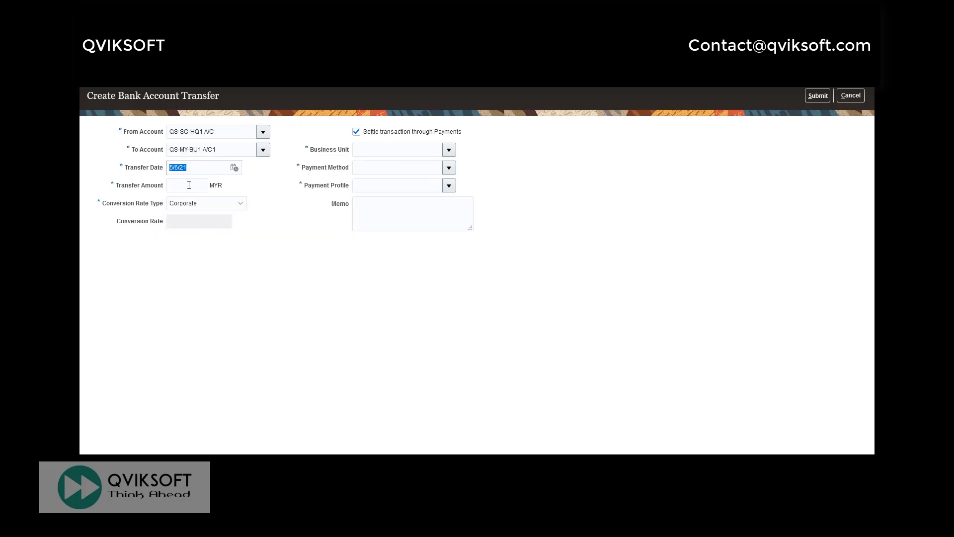
- Set the transfer amount to 33,000 MYR with the User conversion rate type and a conversion rate of 0.33
left_click(189, 185)
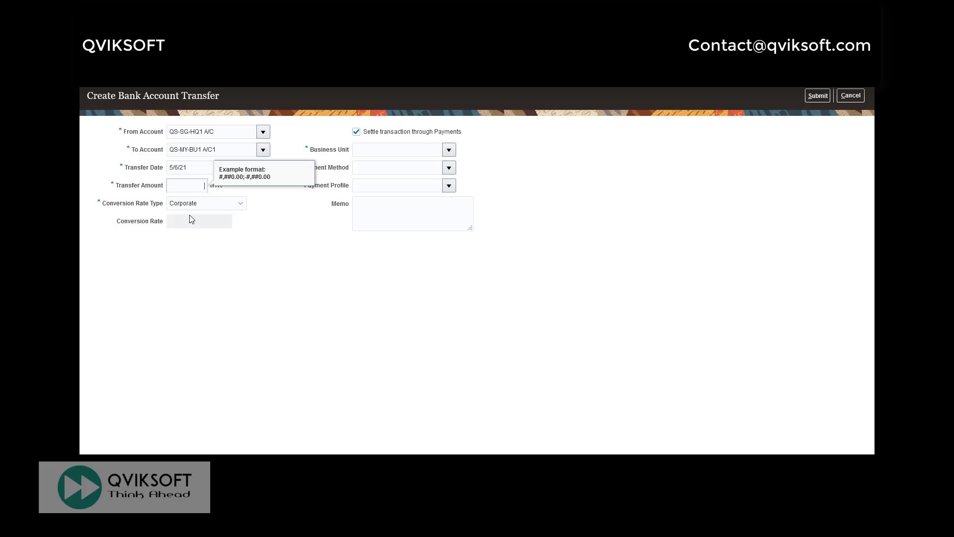
key("Tab")
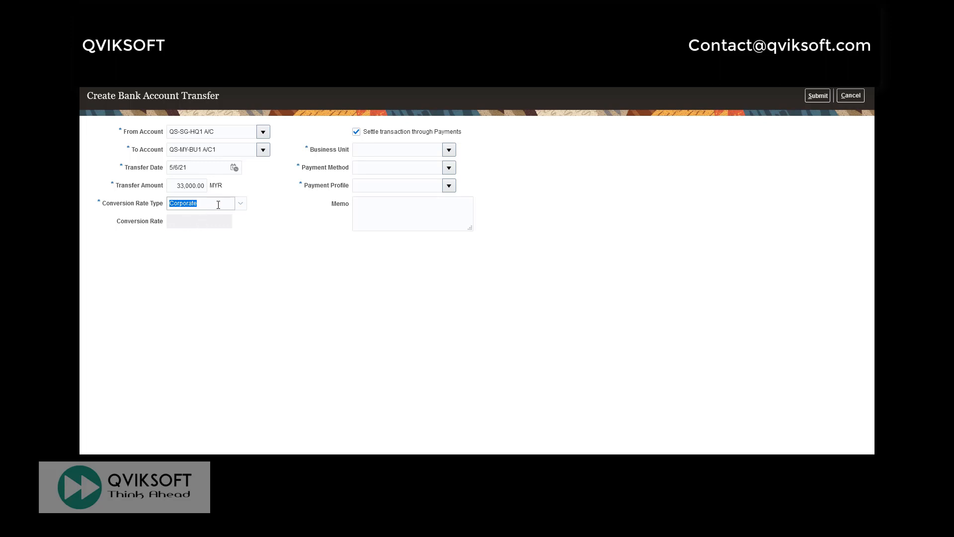
type("User")
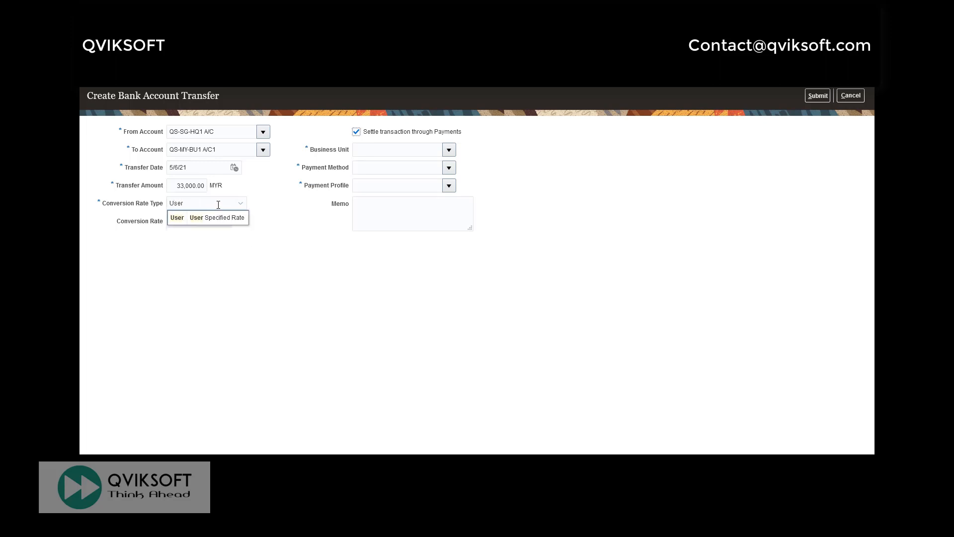
key("Tab")
left_click(204, 222)
type("0.33")
key("Tab")
- Turn off settlement through Payments for the 33,000 MYR transfer, then submit and confirm it
left_click(355, 133)
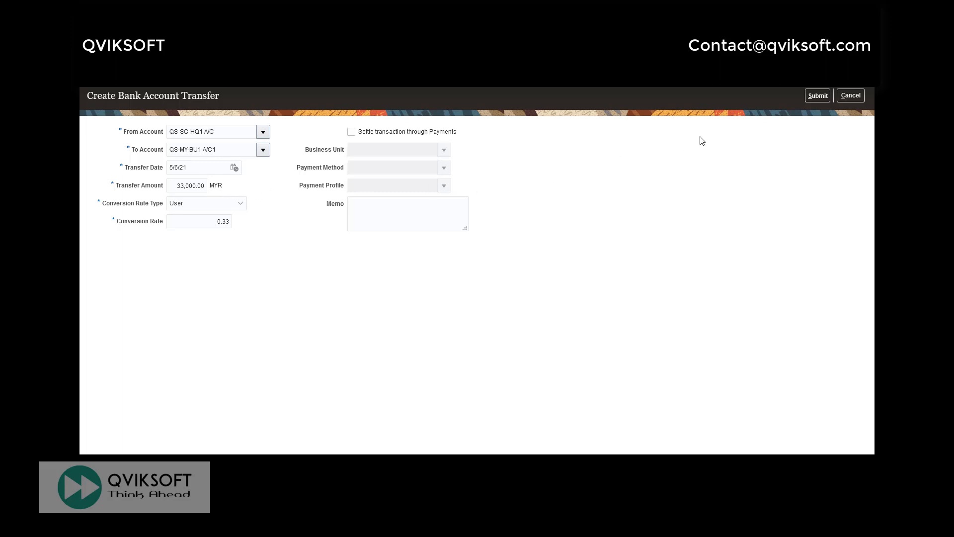
left_click(818, 95)
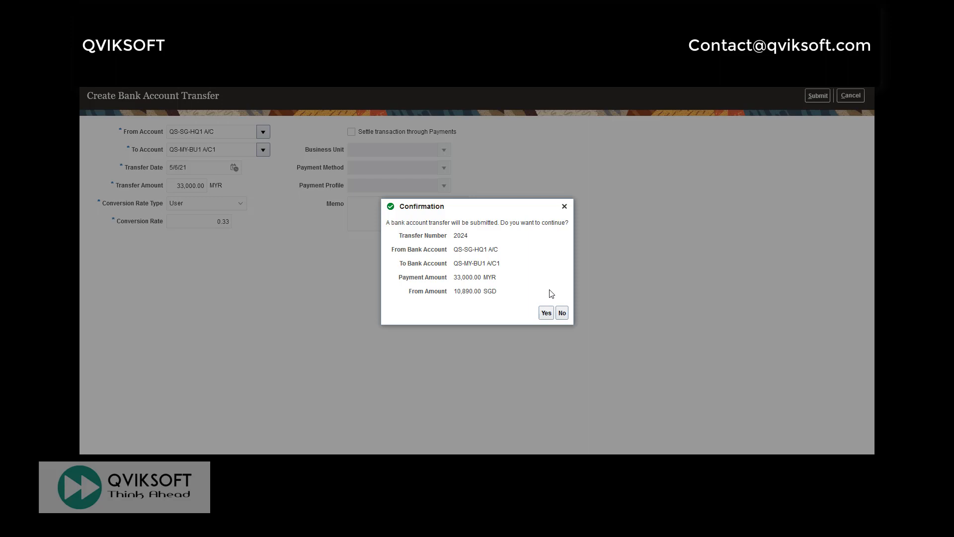
left_click(546, 313)
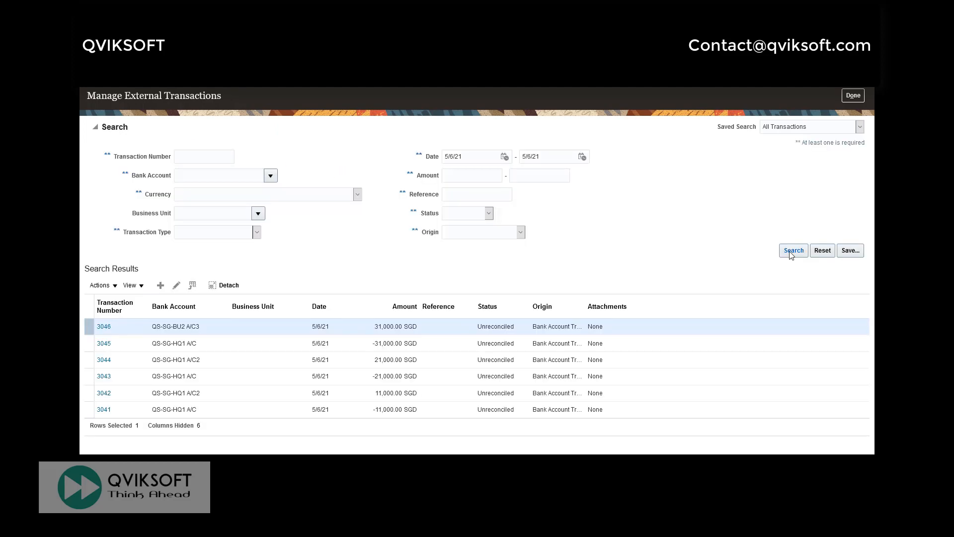
- Rerun the external transactions search and examine the offset account segments of the -10,890 SGD transaction
left_click(793, 250)
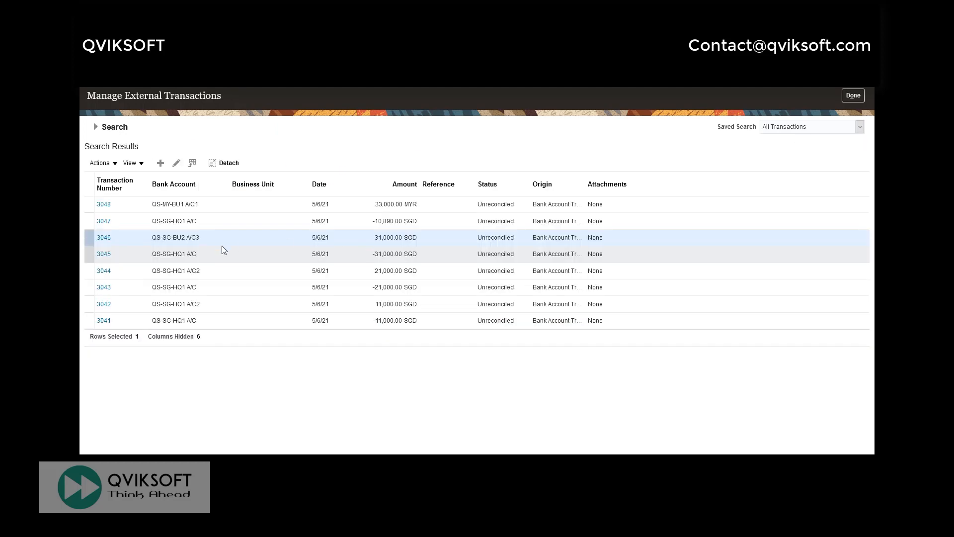
left_click(105, 221)
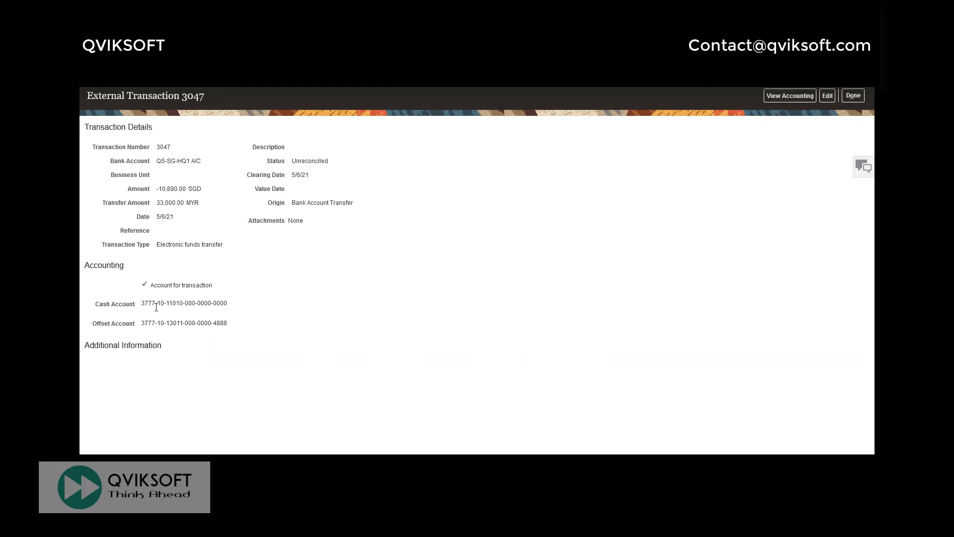
double_click(145, 323)
mouse_move(218, 326)
left_click_drag(166, 324, 185, 324)
left_click(170, 324)
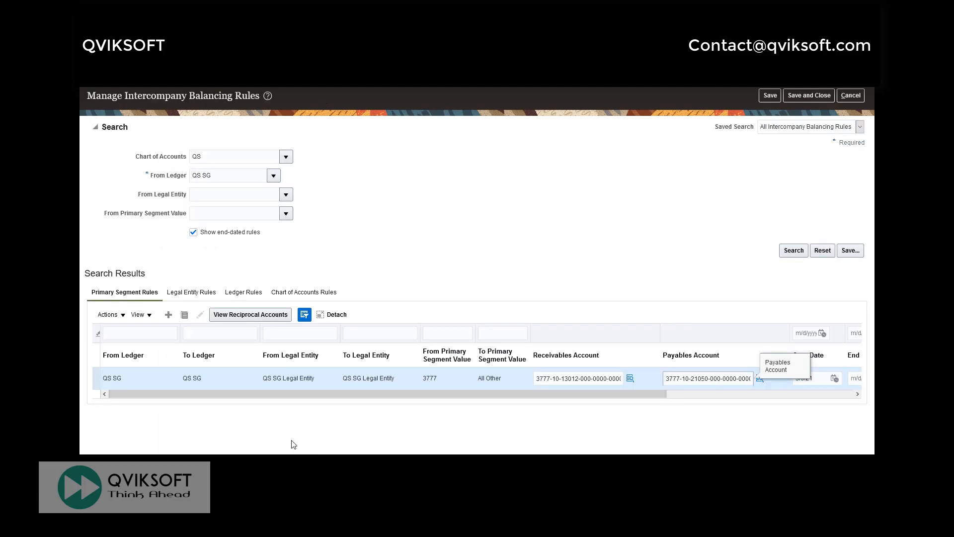
- Compare the primary segment rule with the chart of accounts rules for the QS SG ledger's intercompany balancing
left_click_drag(248, 394, 264, 368)
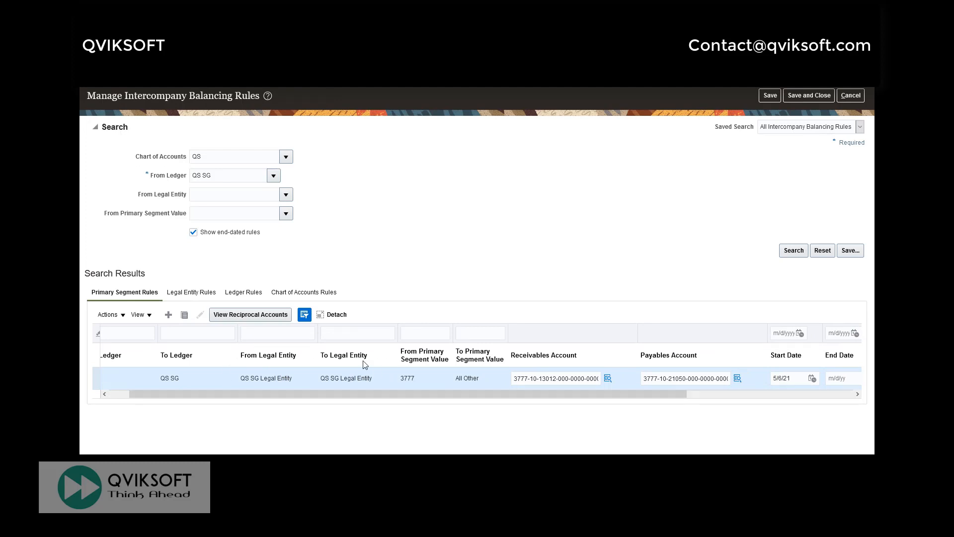
left_click_drag(302, 396, 215, 396)
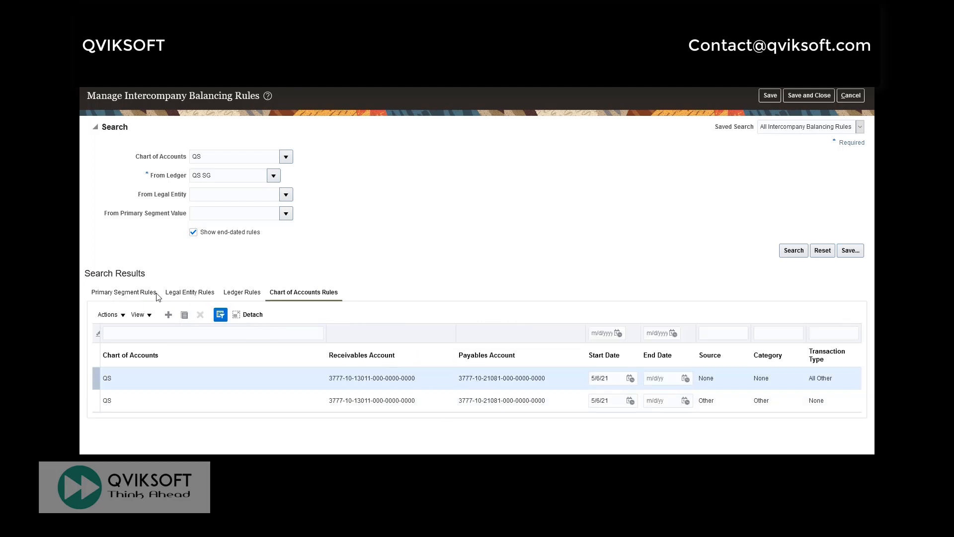
left_click(140, 296)
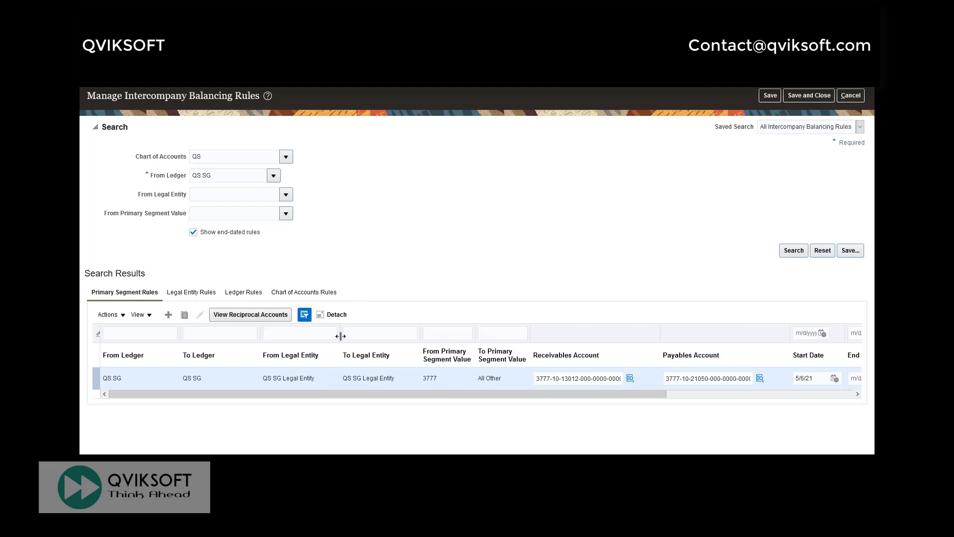
left_click_drag(396, 395, 283, 399)
left_click(308, 296)
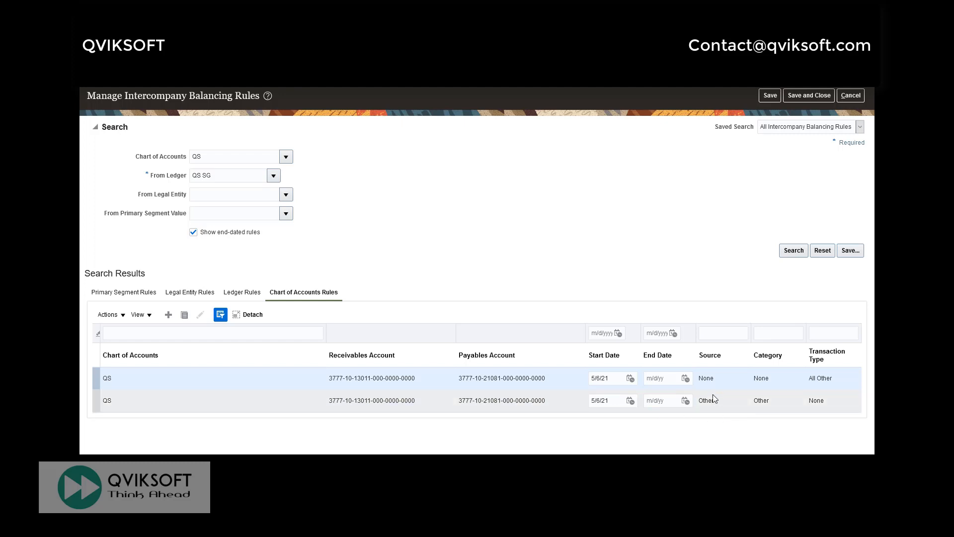
left_click(143, 294)
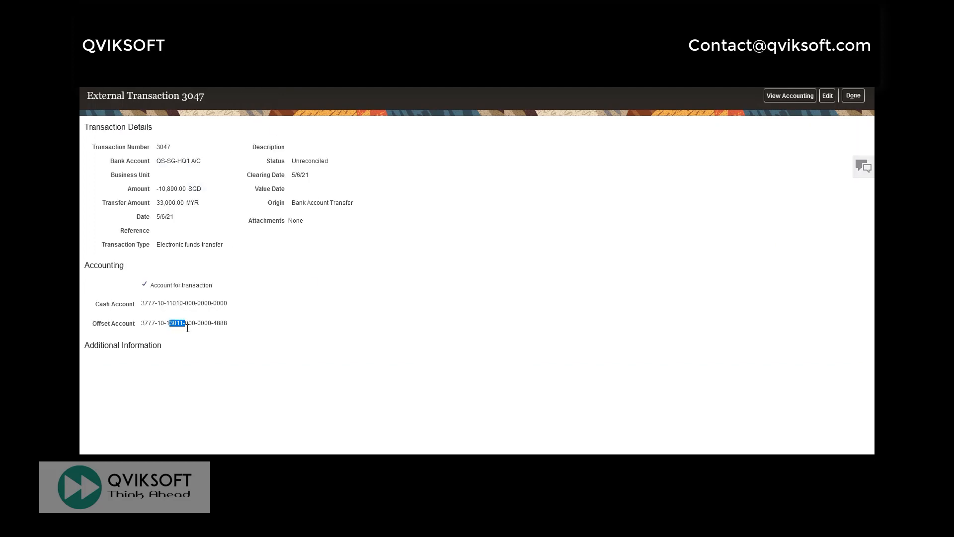
- Review the 33,000 MYR transaction of QS-MY-BU1 A/C1, close it, and select the 11,000 SGD transfer in the transfers list
left_click(188, 329)
left_click(268, 210)
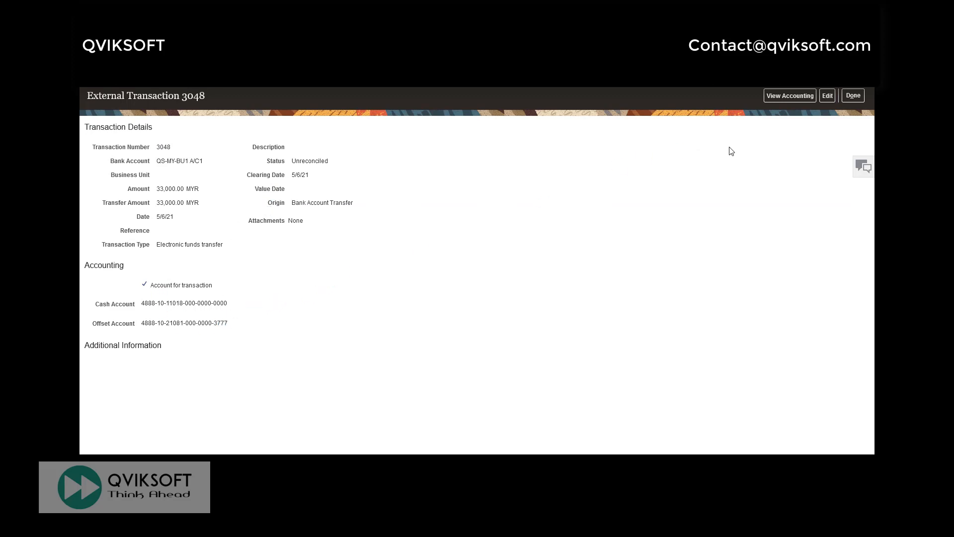
left_click(853, 96)
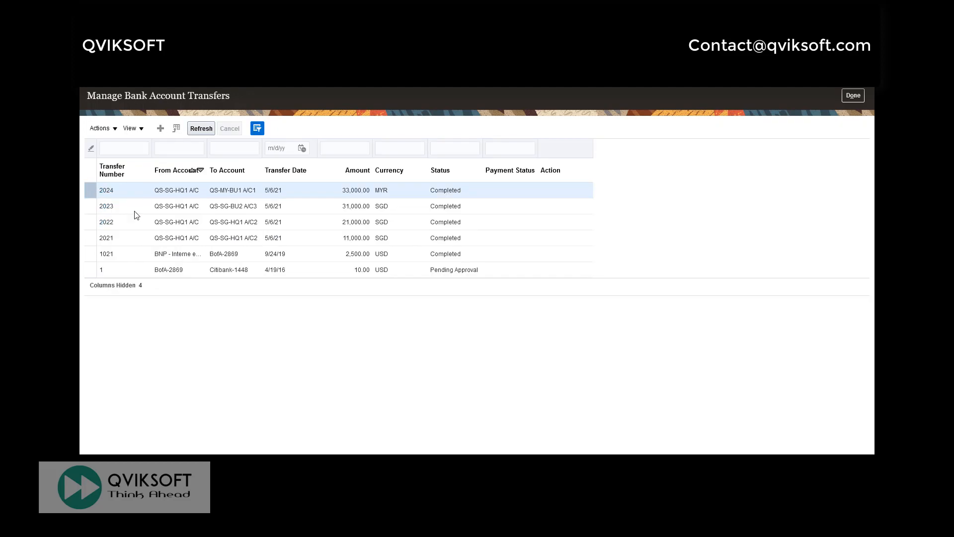
left_click(137, 237)
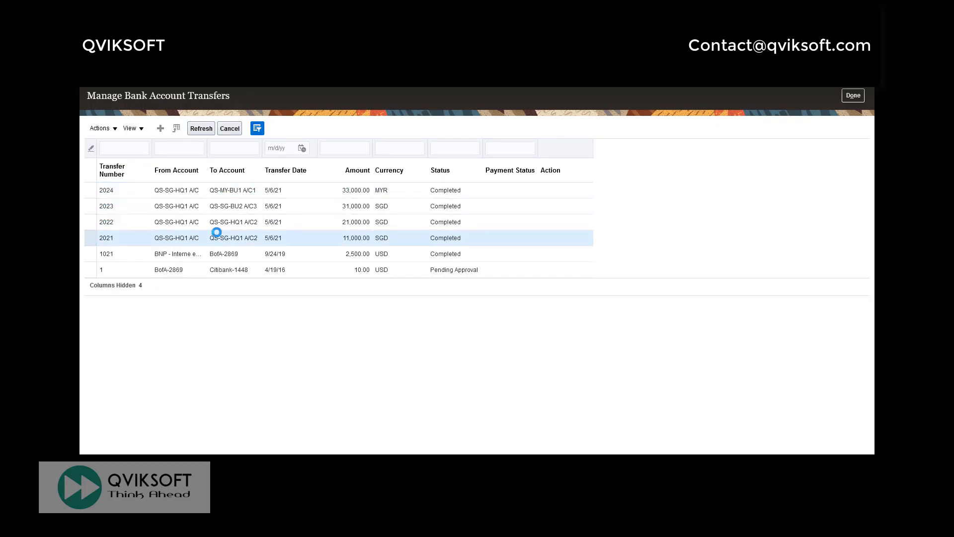
- Cancel the 11,000 SGD transfer, voiding its external transactions, and rerun the external transactions search for 5/6/21
left_click(231, 128)
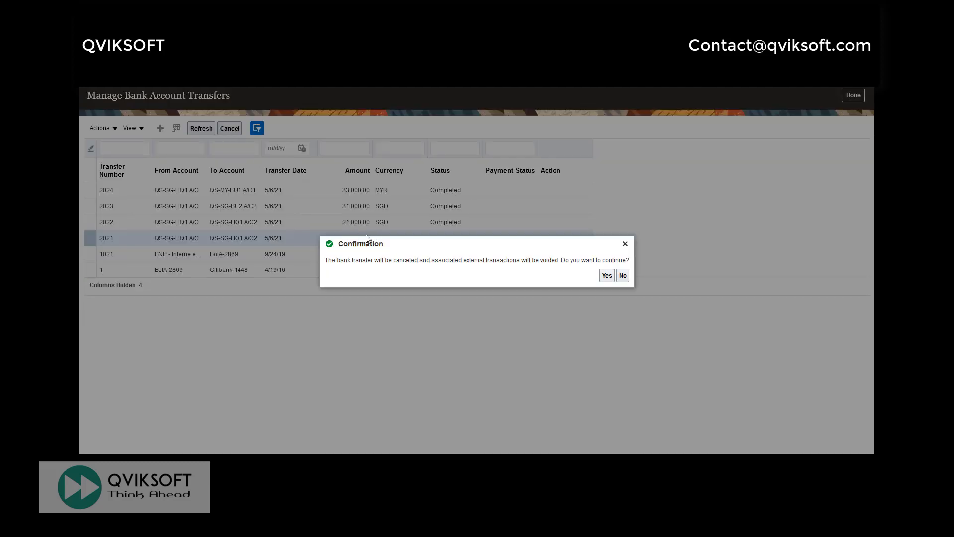
left_click(607, 276)
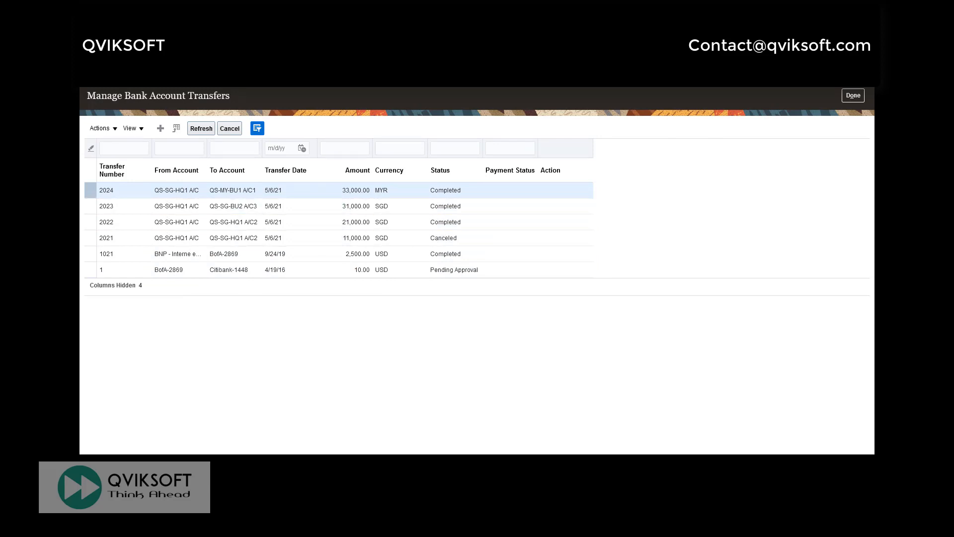
left_click(336, 236)
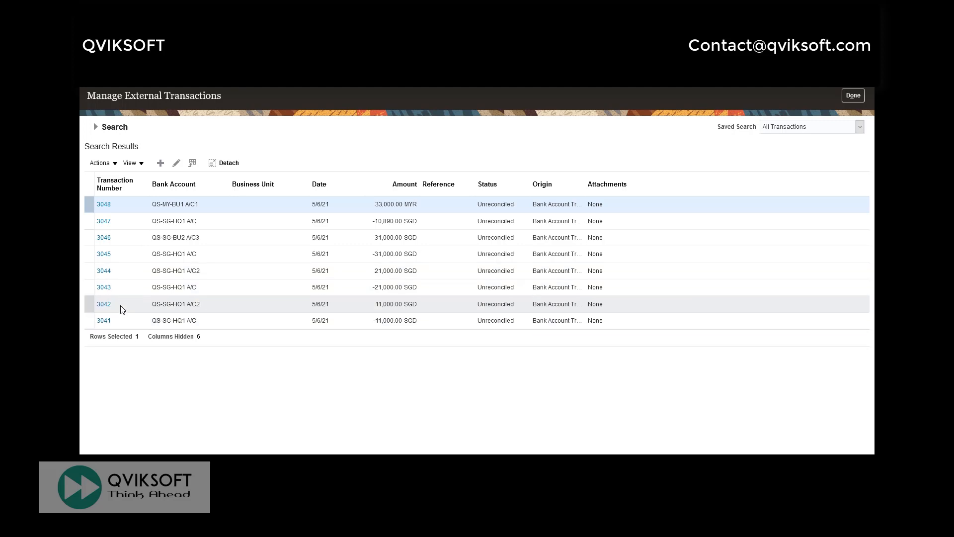
left_click(95, 127)
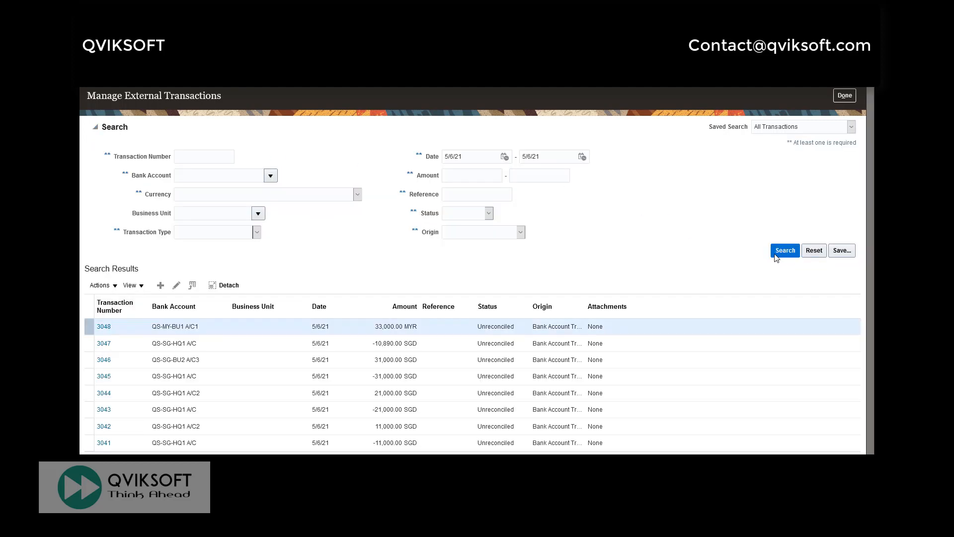
left_click(775, 253)
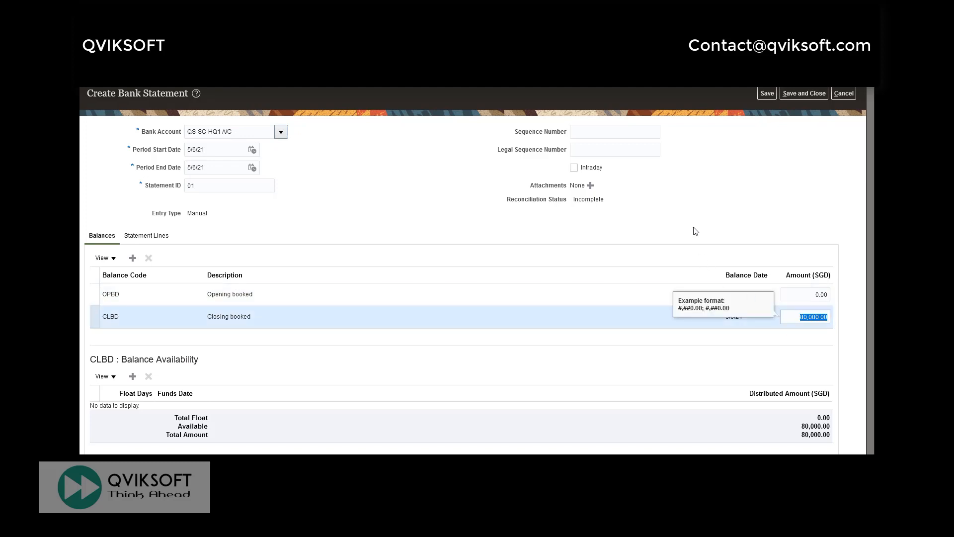
- Add the first statement line to bank statement 01 with booking date and value date 5/6/21
left_click(152, 236)
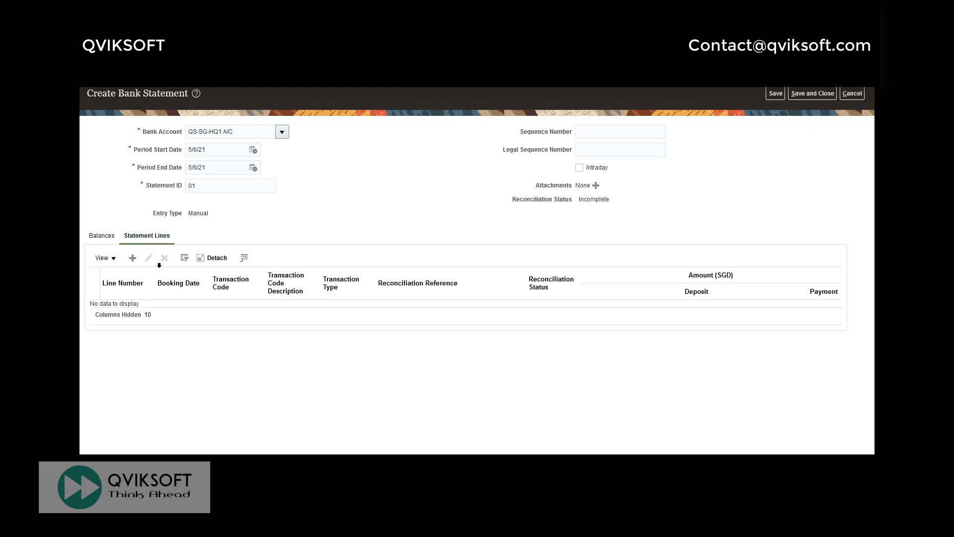
left_click(132, 258)
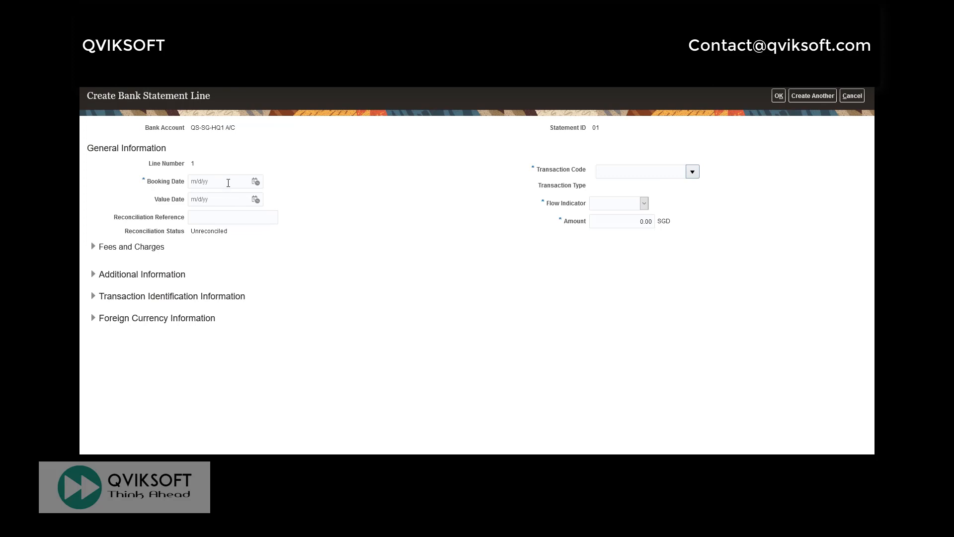
left_click(256, 181)
left_click(337, 244)
left_click(255, 200)
left_click(336, 261)
- Give the first statement line transaction code 01, flow indicator Credit and amount 80,000 SGD, and store it to continue with another line
left_click(691, 173)
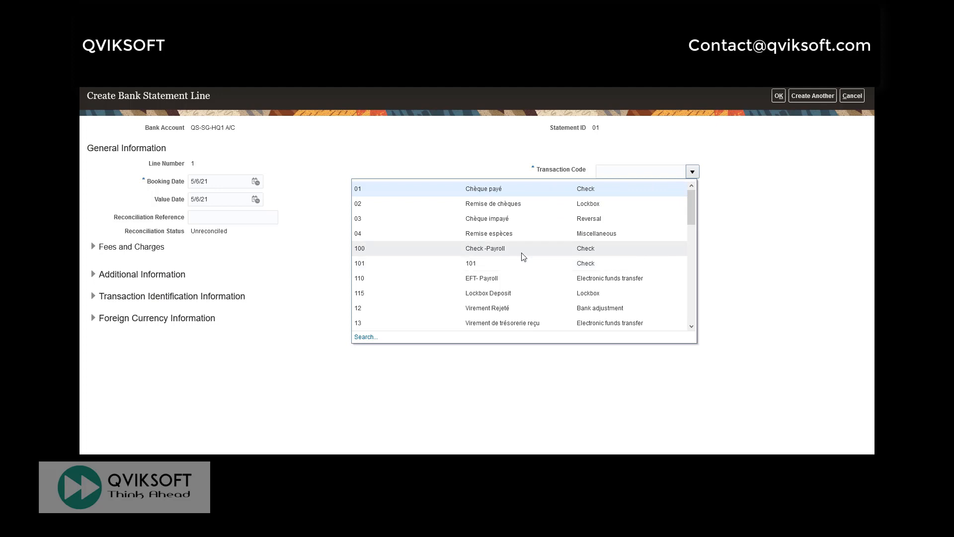
left_click(543, 192)
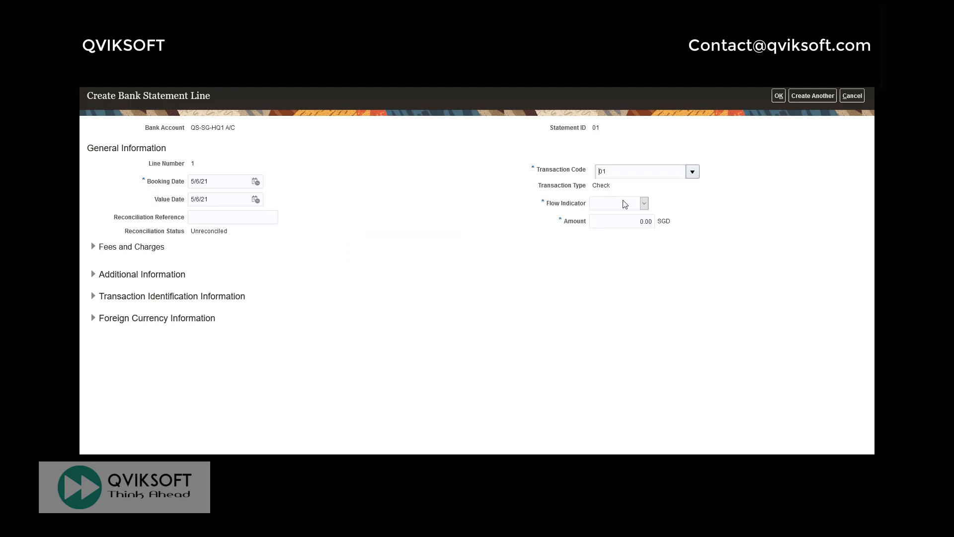
left_click(635, 207)
left_click(630, 226)
key("Tab")
type("8")
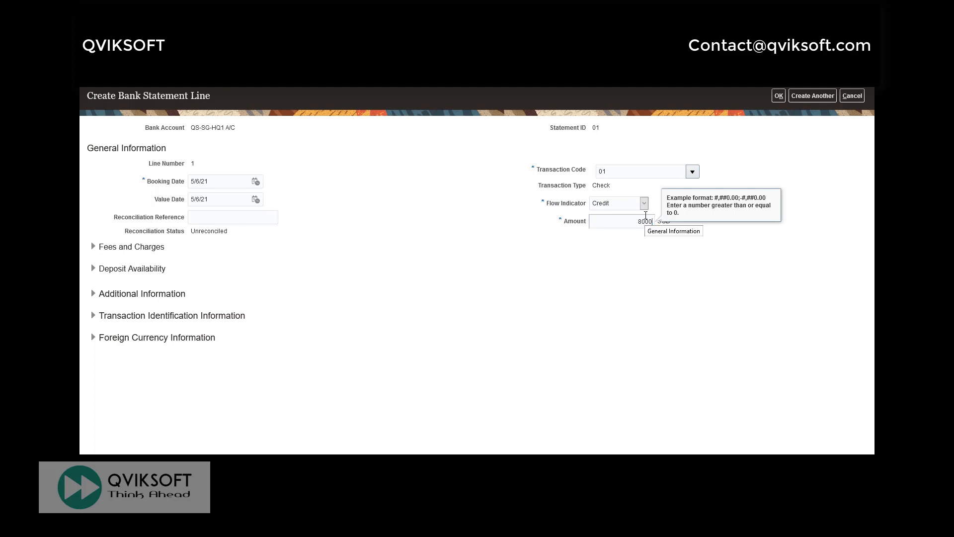
type("0,000")
key("Tab")
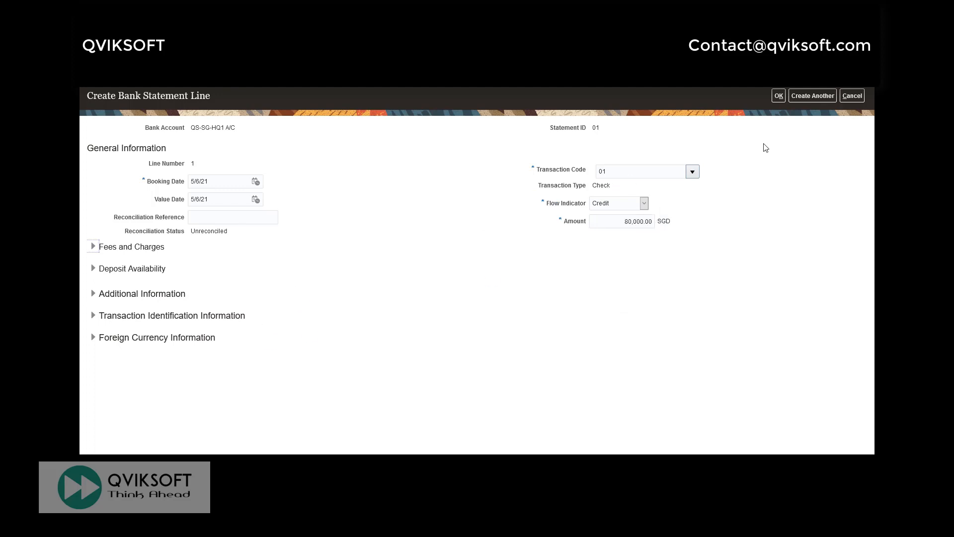
left_click(806, 94)
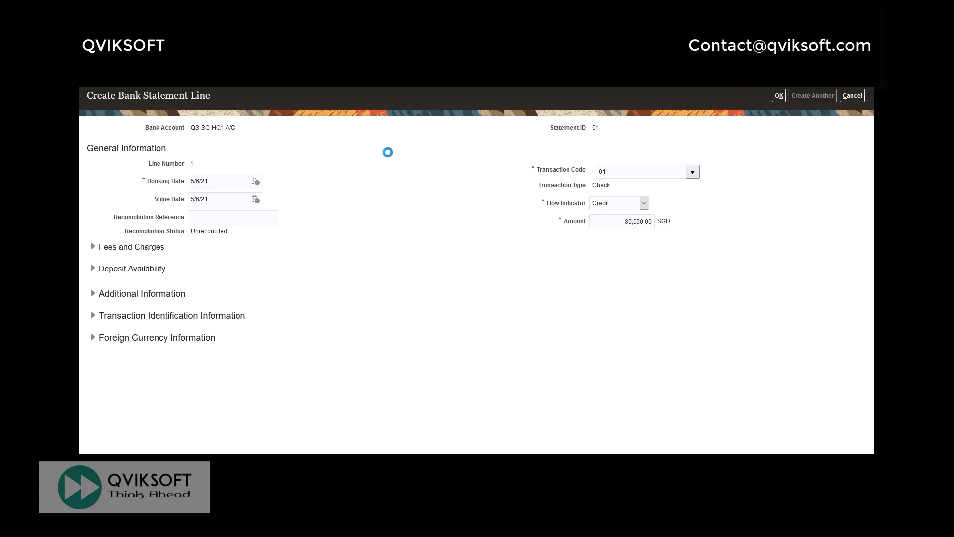
- Fill in statement line 2 with booking and value dates 5/6/21, transaction code 01, Debit flow and amount 21,000 SGD, and store it
left_click(256, 182)
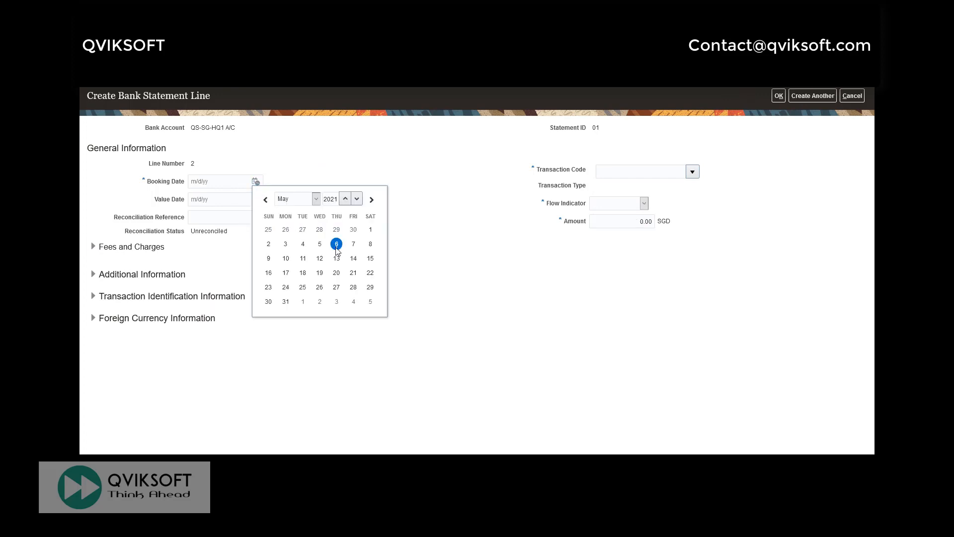
left_click(256, 199)
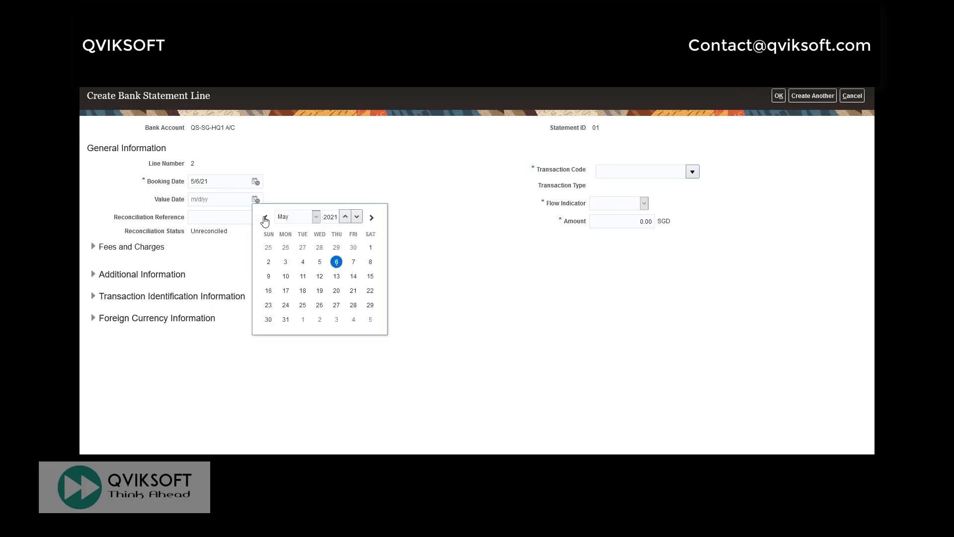
left_click(336, 262)
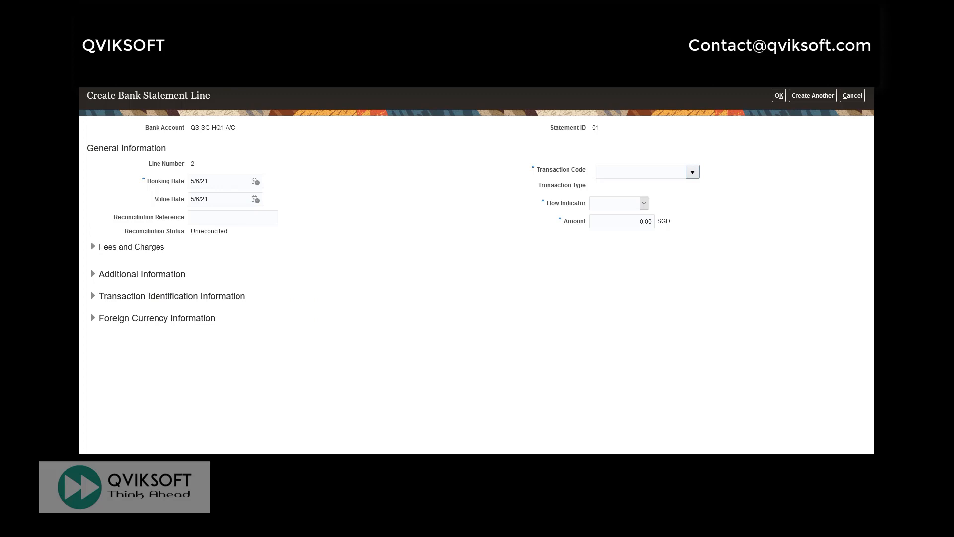
left_click(692, 171)
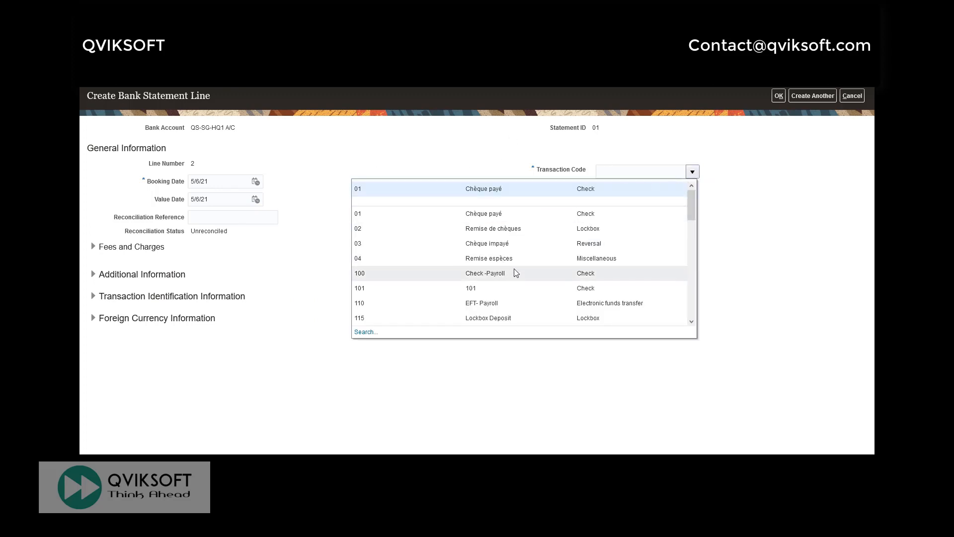
left_click(470, 191)
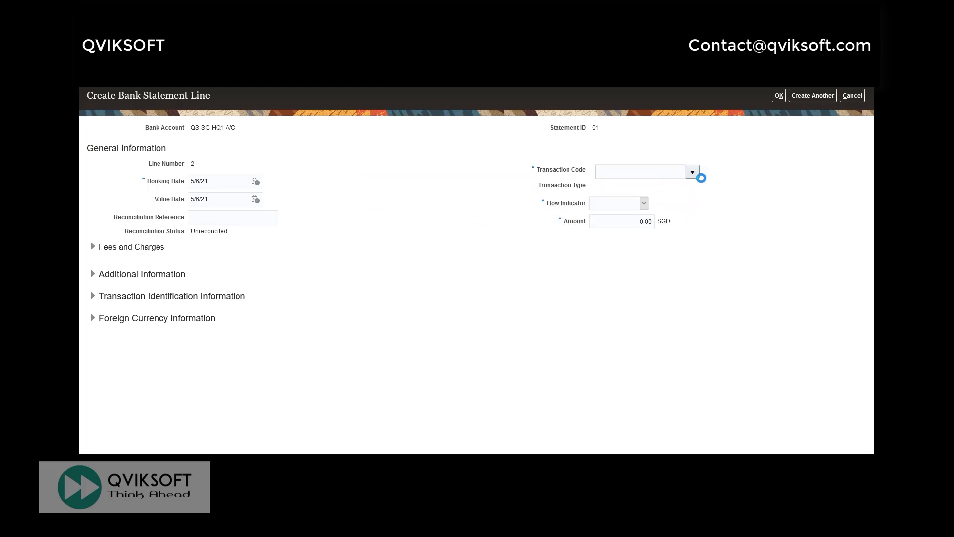
left_click(638, 207)
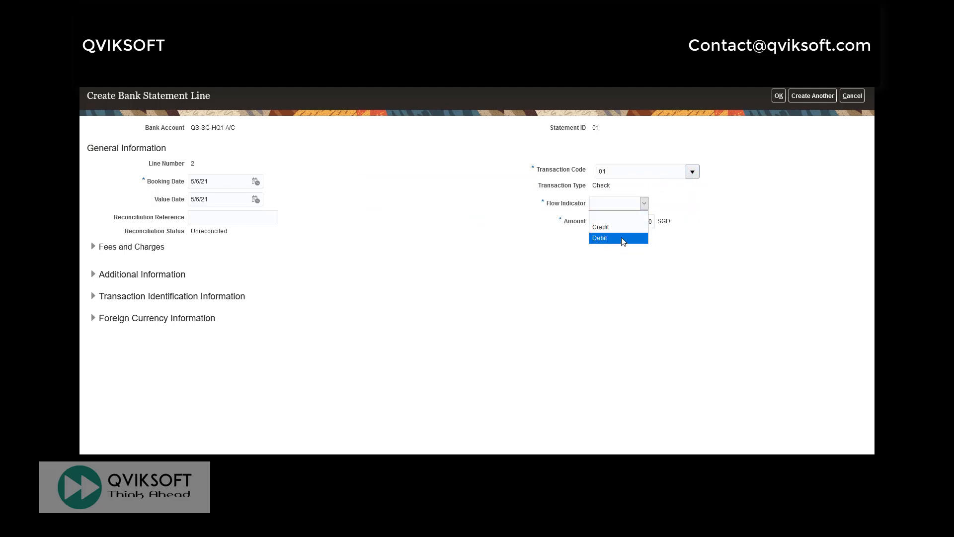
left_click(622, 238)
left_click(616, 220)
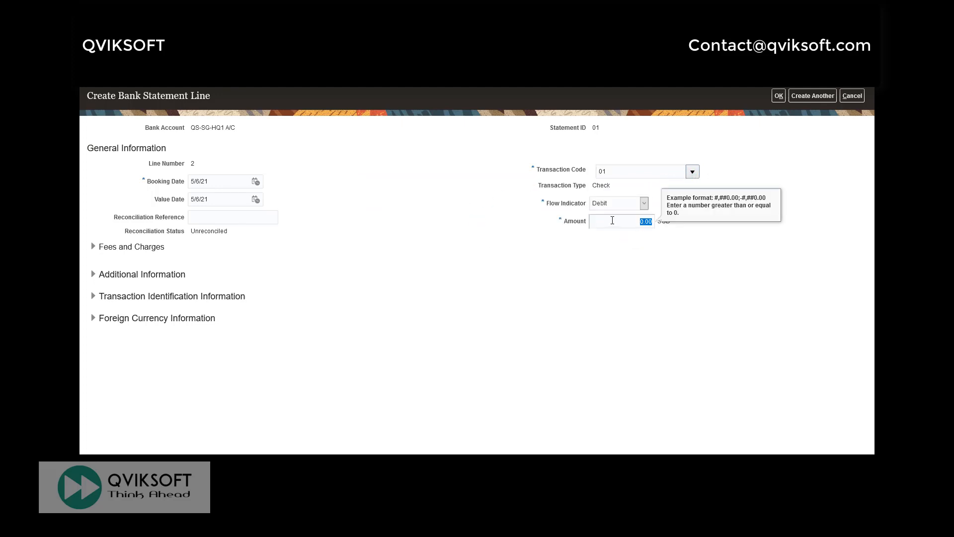
type("21,000")
key("Tab")
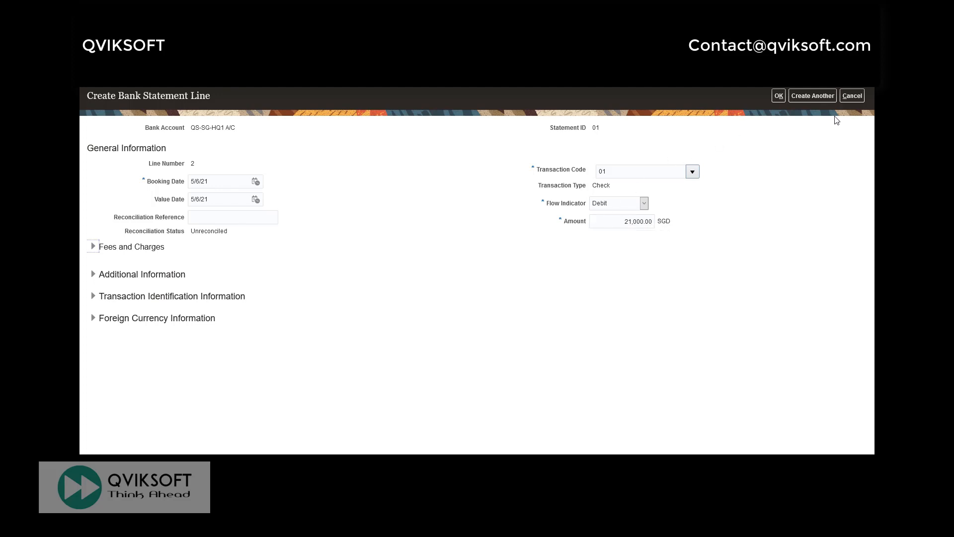
left_click(818, 95)
- Fill in statement line 3 with booking and value dates 5/6/21, transaction code 01, Debit flow and amount 31,000 SGD, and store it
left_click(254, 181)
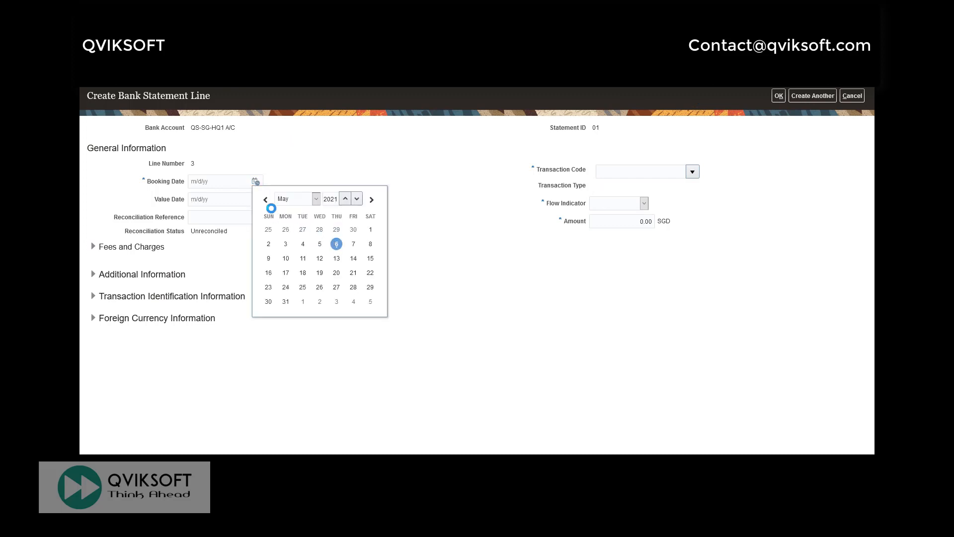
left_click(337, 241)
left_click(253, 200)
left_click(255, 199)
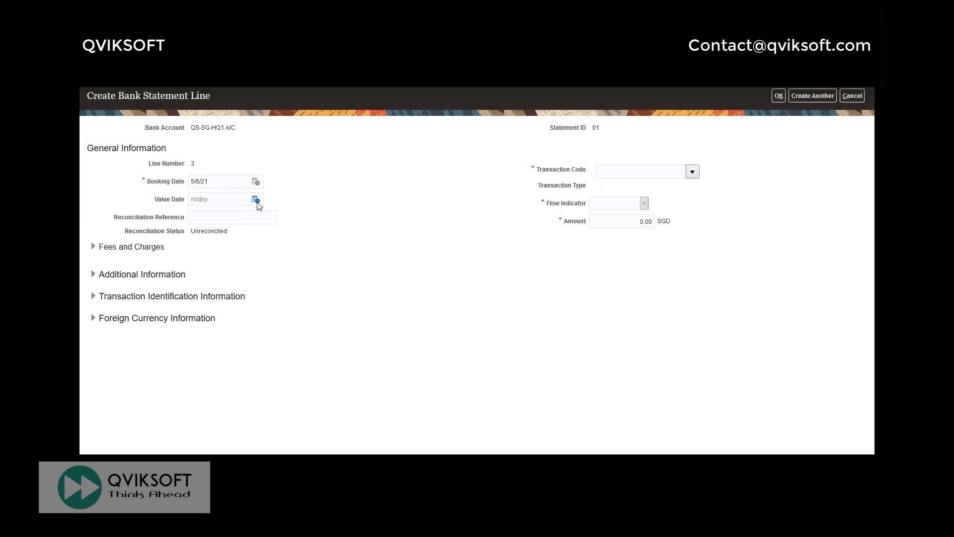
left_click(336, 262)
left_click(693, 171)
left_click(562, 191)
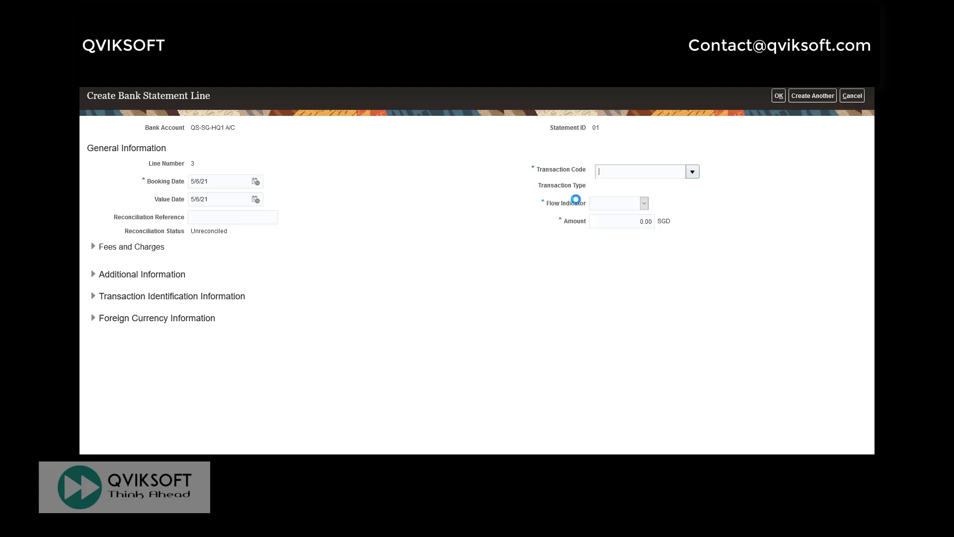
left_click(634, 208)
left_click(618, 237)
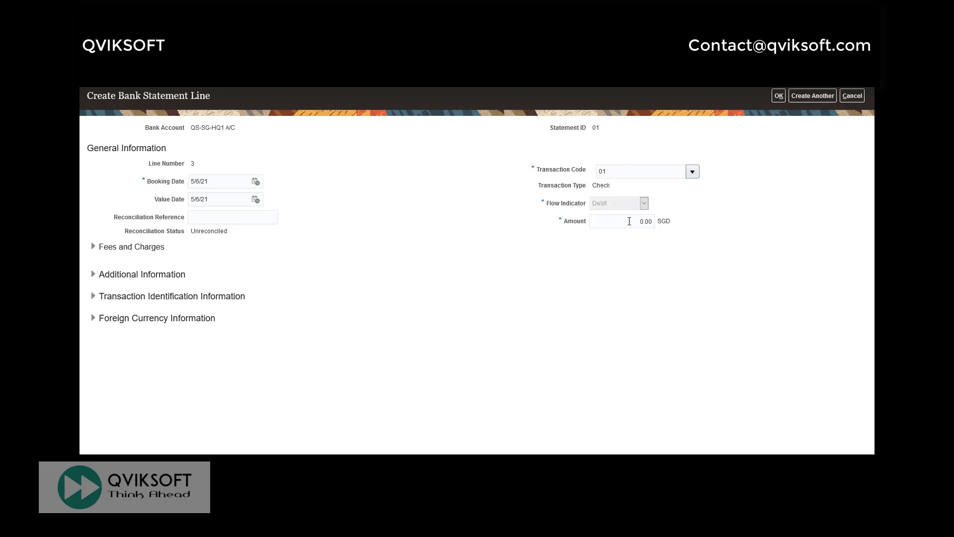
left_click(651, 223)
type("31,0")
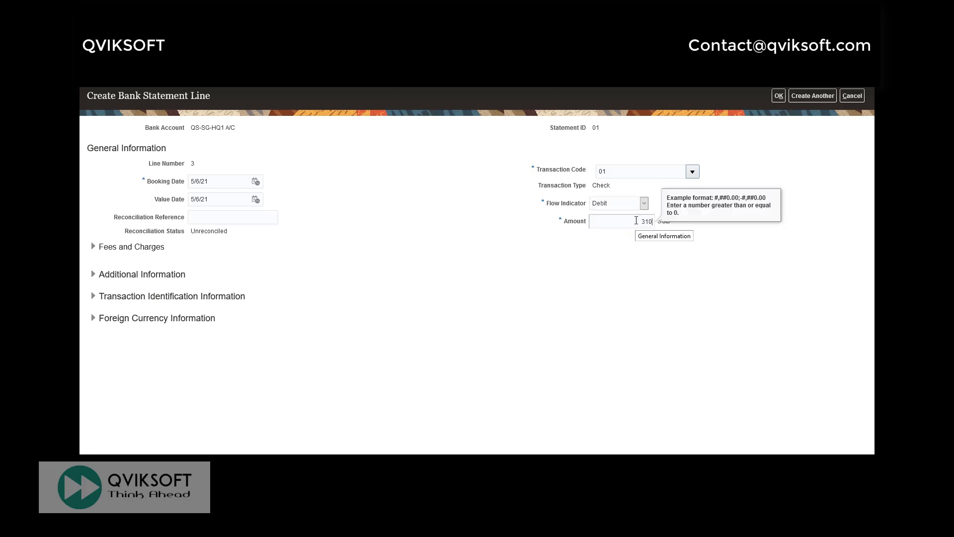
type("00")
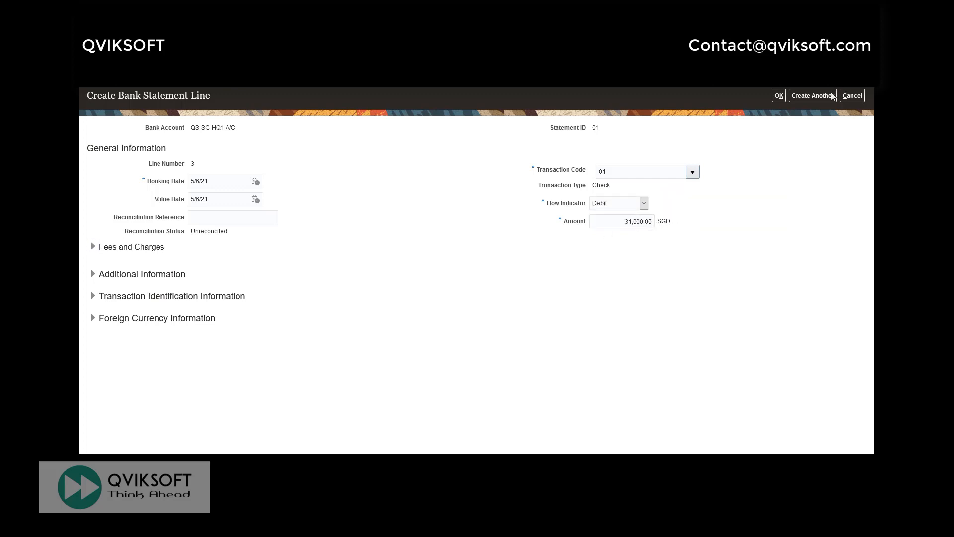
left_click(813, 95)
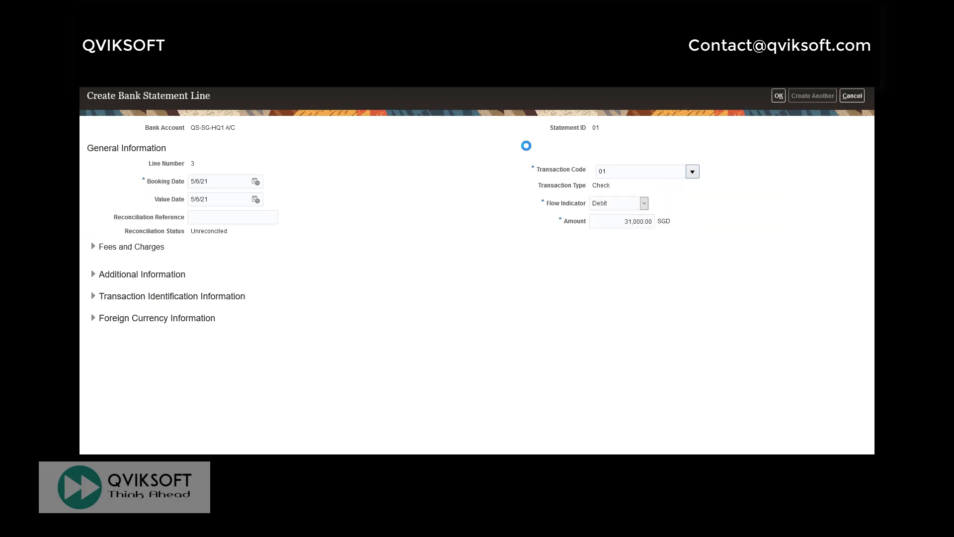
- Fill in statement line 4 with both dates 5/6/21, transaction code 01, Debit flow and amount 10,890 SGD, and return to the statement
left_click(256, 183)
left_click(335, 244)
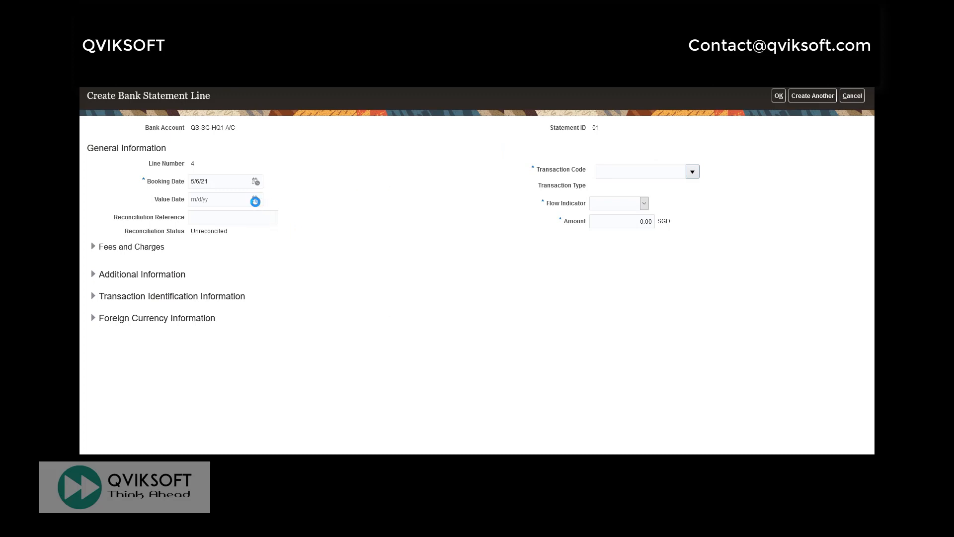
left_click(256, 202)
left_click(336, 261)
left_click(689, 173)
left_click(551, 188)
left_click(643, 204)
left_click(617, 240)
key("Tab")
type("10,890")
key("Tab")
left_click(779, 95)
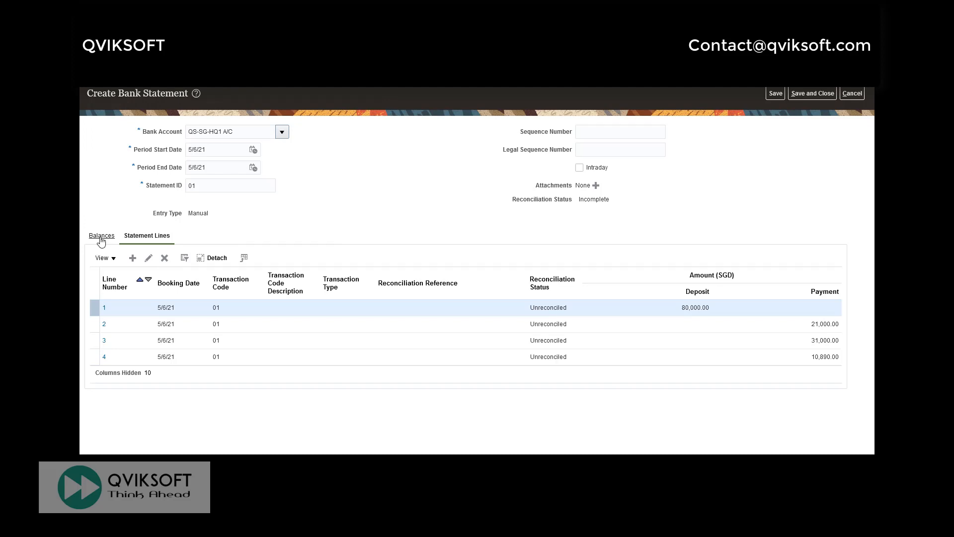
- Save and close bank statement 01 for QS-SG-HQ1 A/C
left_click(812, 94)
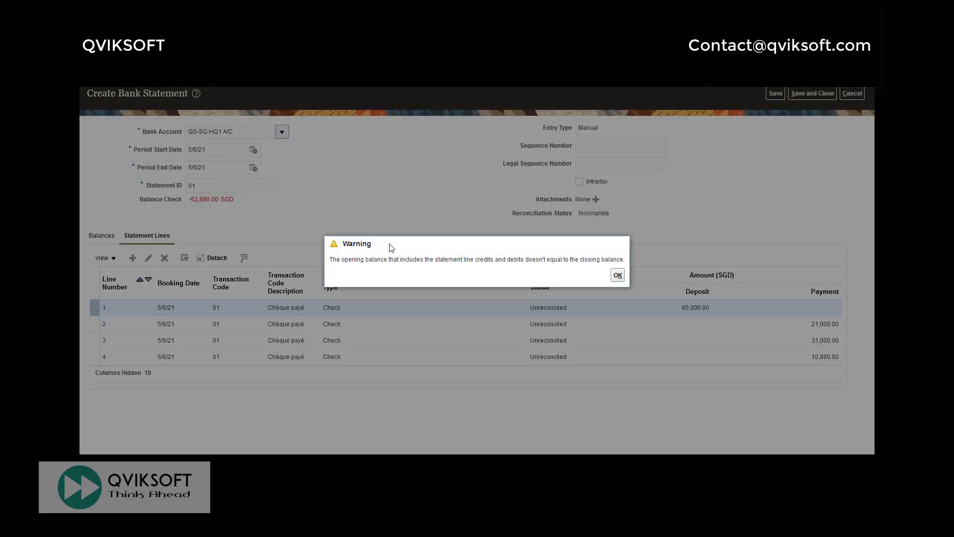
left_click(618, 275)
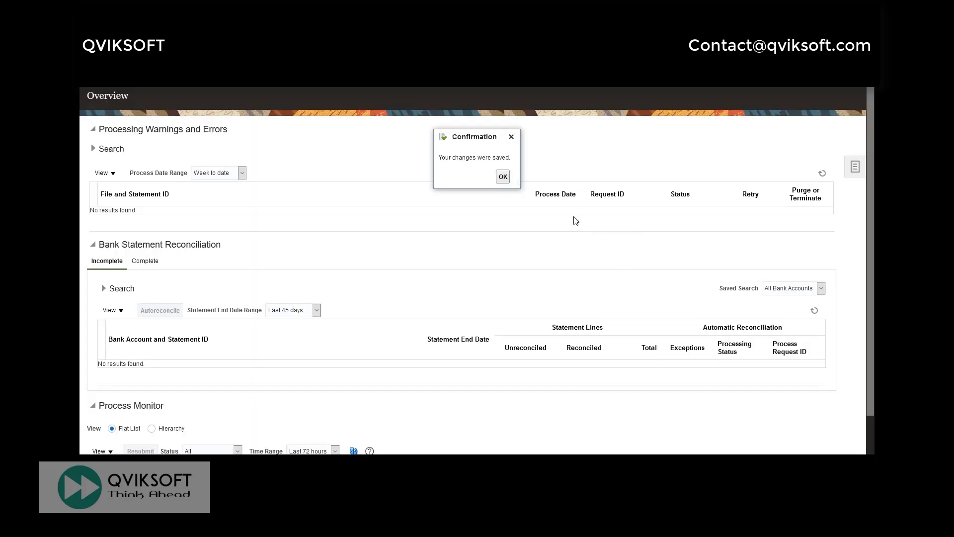
left_click(503, 177)
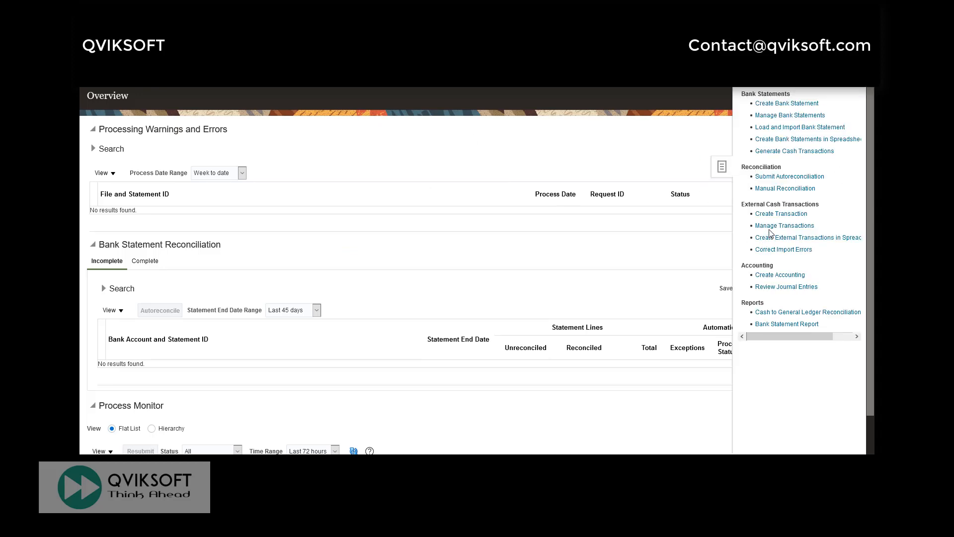
- Open manual reconciliation and search for unreconciled statement lines and system transactions of QS-SG-HQ1 A/C dated 5/6/21 to 5/6/21
left_click(778, 190)
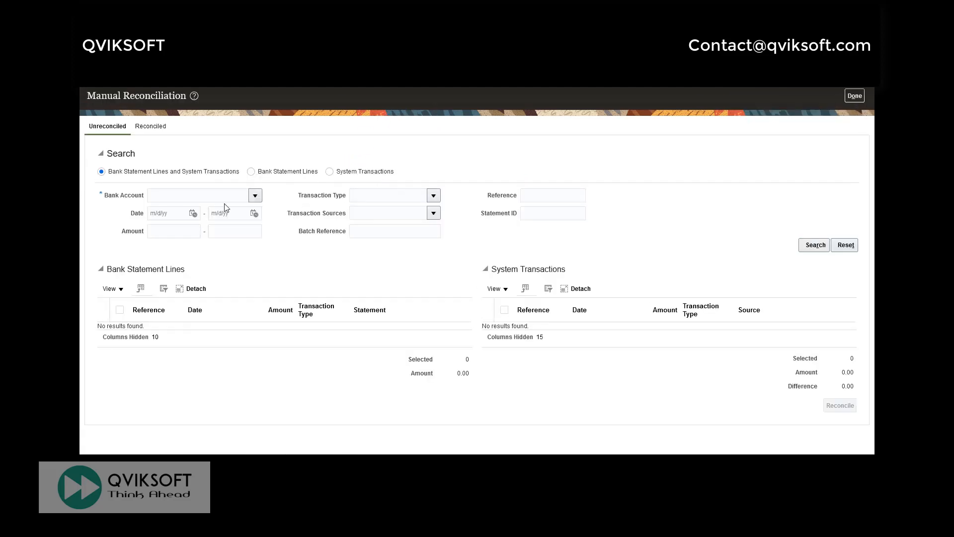
left_click(198, 193)
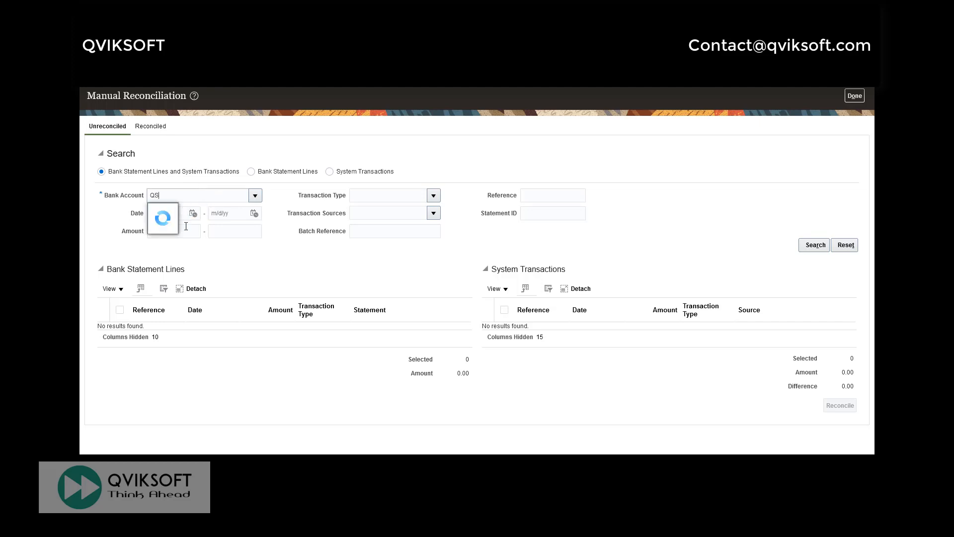
left_click(196, 243)
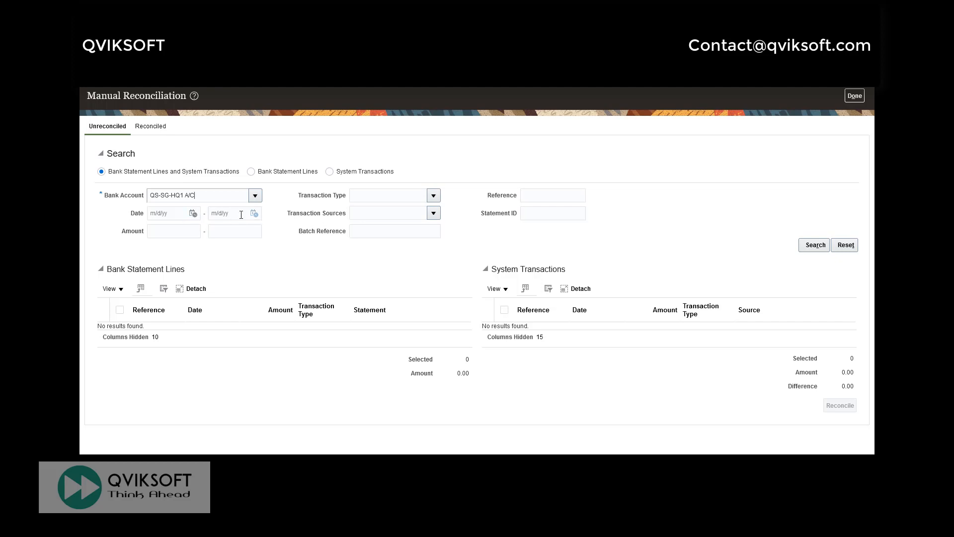
left_click(193, 214)
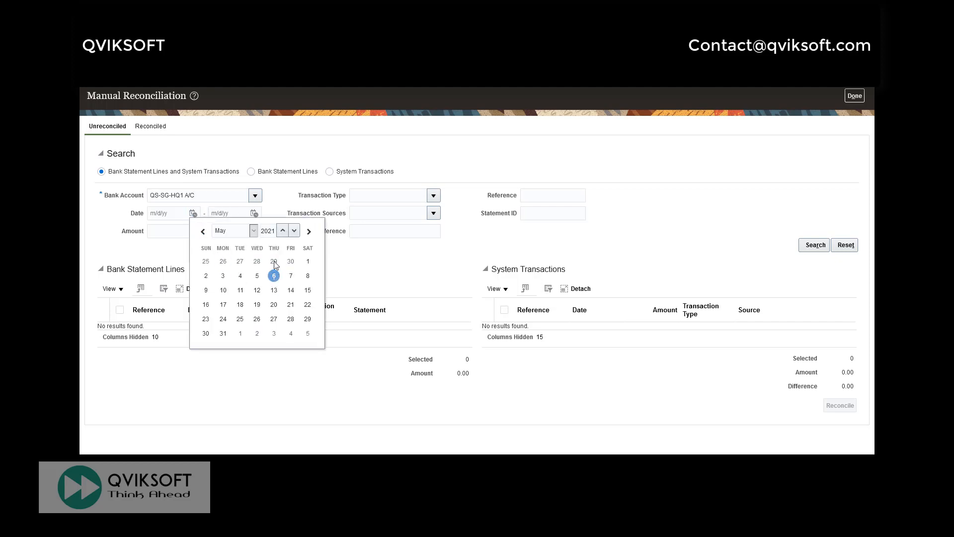
left_click(274, 276)
left_click(254, 214)
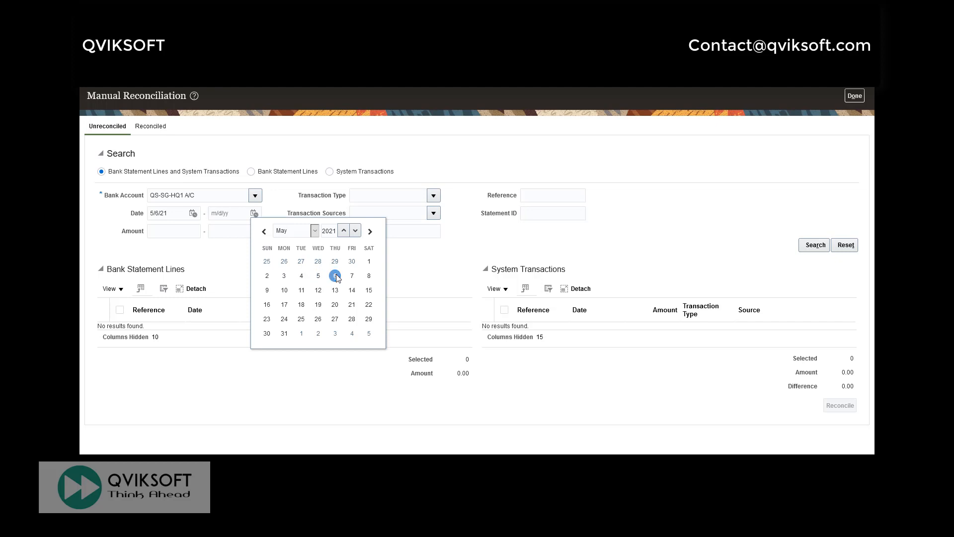
left_click(336, 277)
left_click(811, 245)
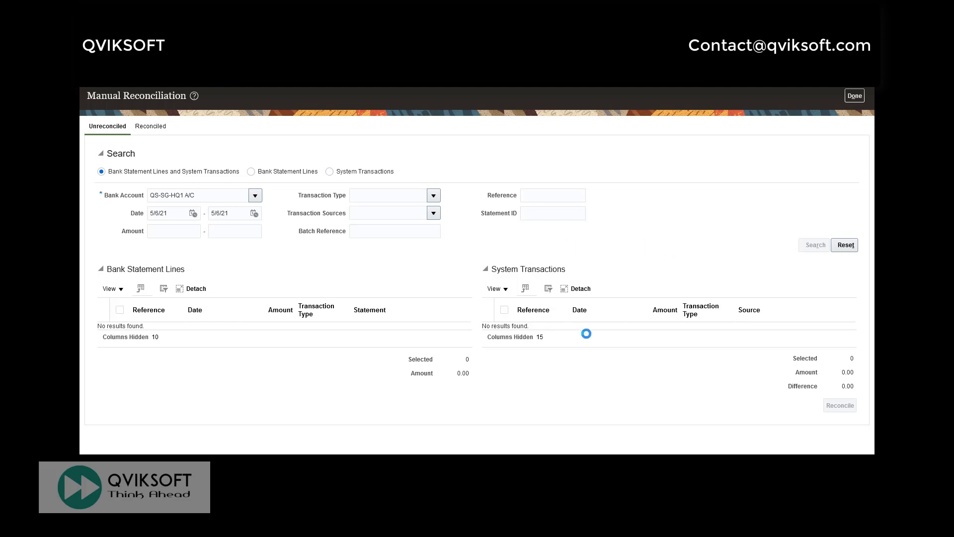
- Reconcile statement 01 lines 2, 3 and 4 with the external transactions of -21,000, -31,000 and -10,890 SGD
scroll(483, 284, "down", 2)
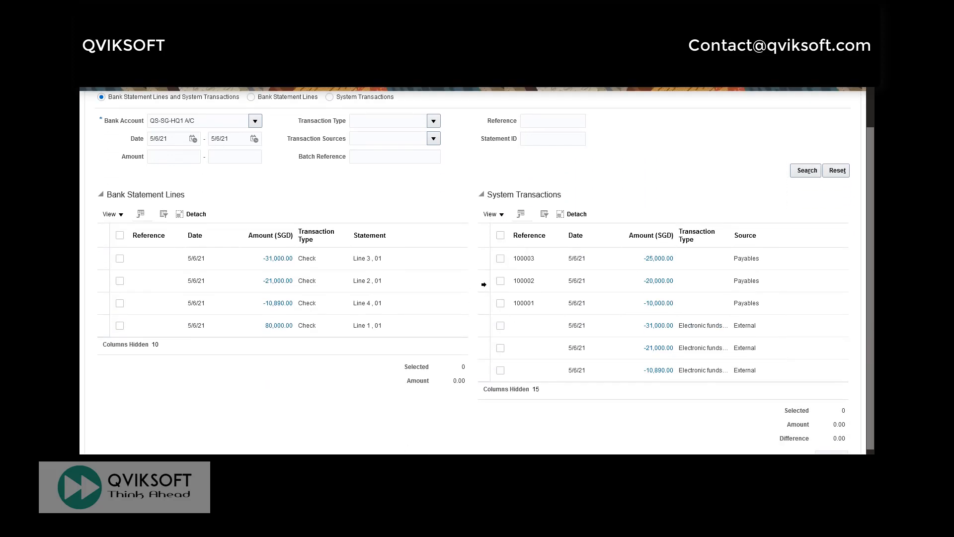
scroll(484, 284, "down", 1)
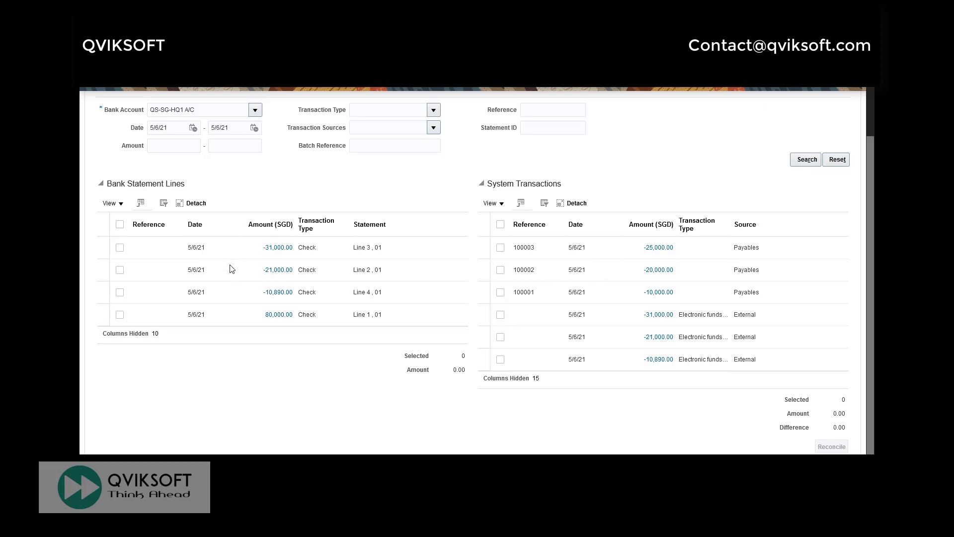
left_click(120, 293)
left_click(120, 270)
left_click(120, 248)
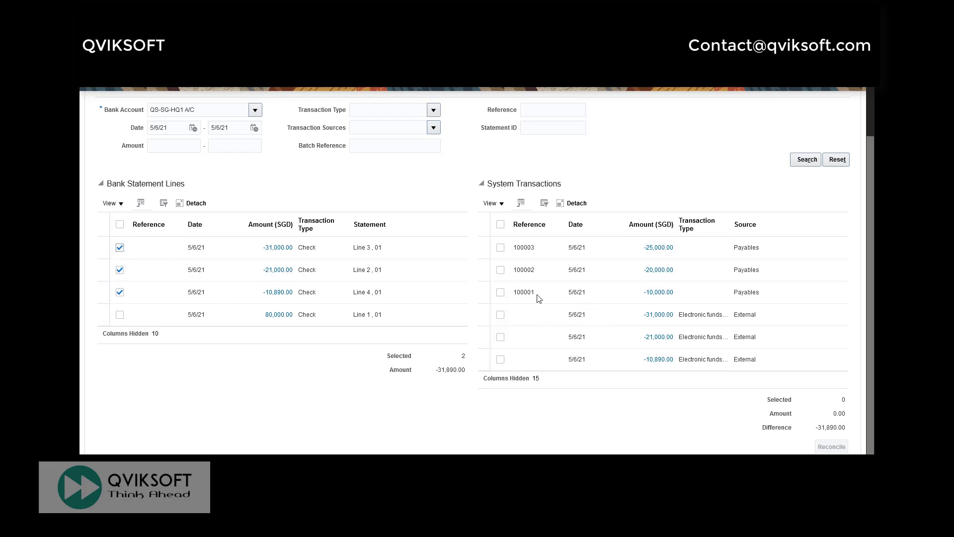
left_click(500, 315)
left_click(501, 337)
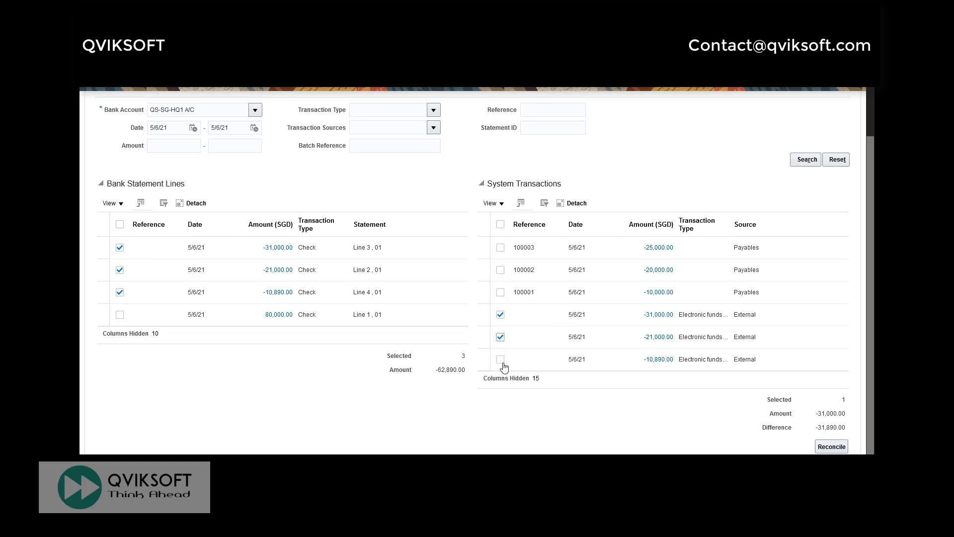
left_click(500, 360)
left_click(832, 447)
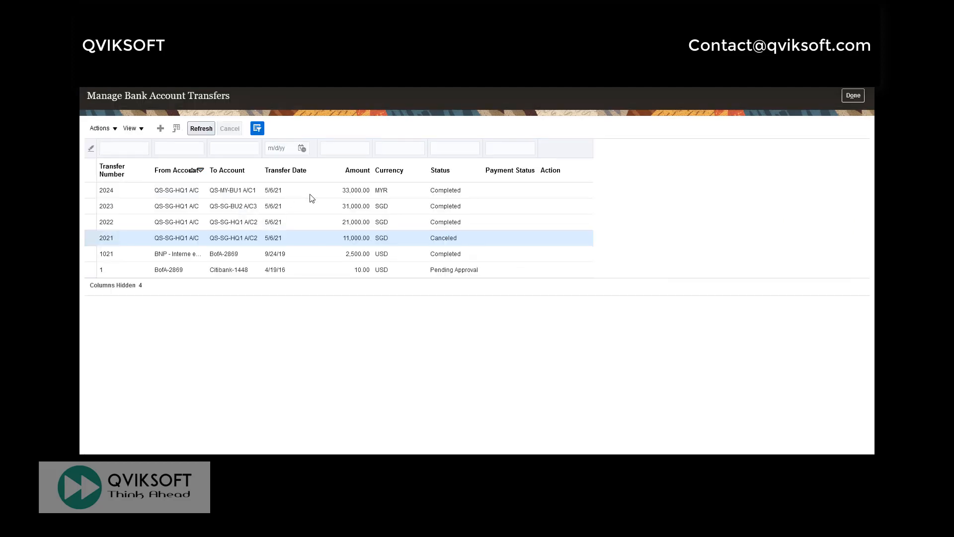
- Refresh the bank account transfers and examine the reconciliation status of both sides of each transfer in the external transactions
left_click(202, 129)
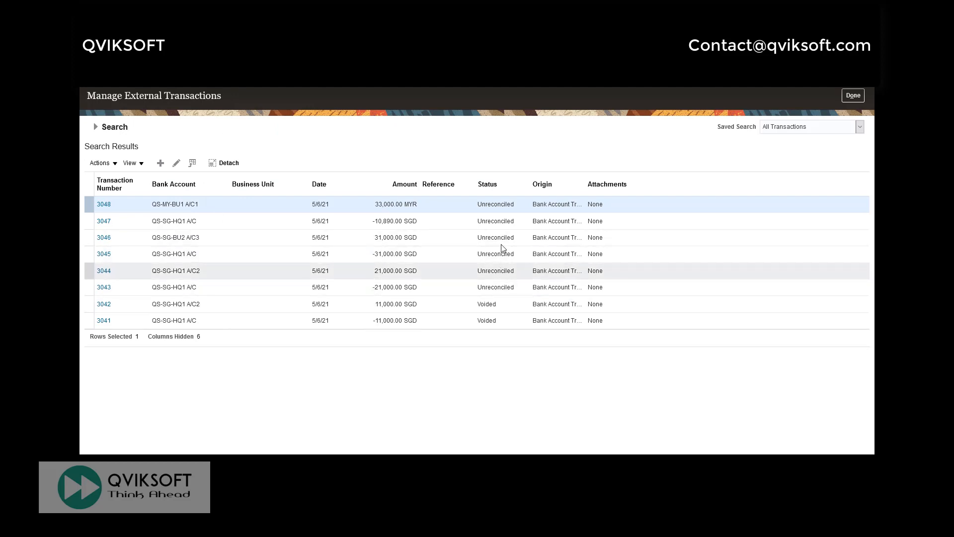
left_click(100, 129)
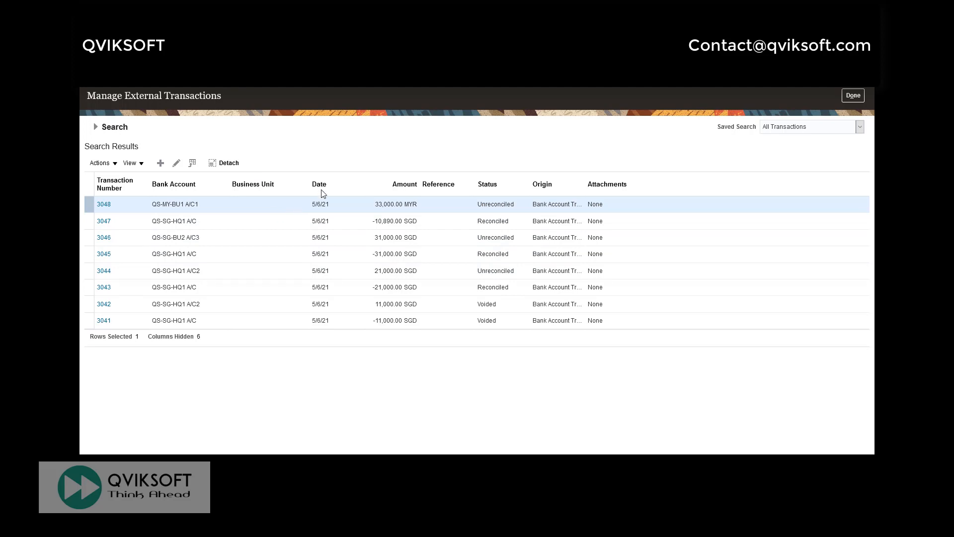
left_click_drag(396, 138, 394, 130)
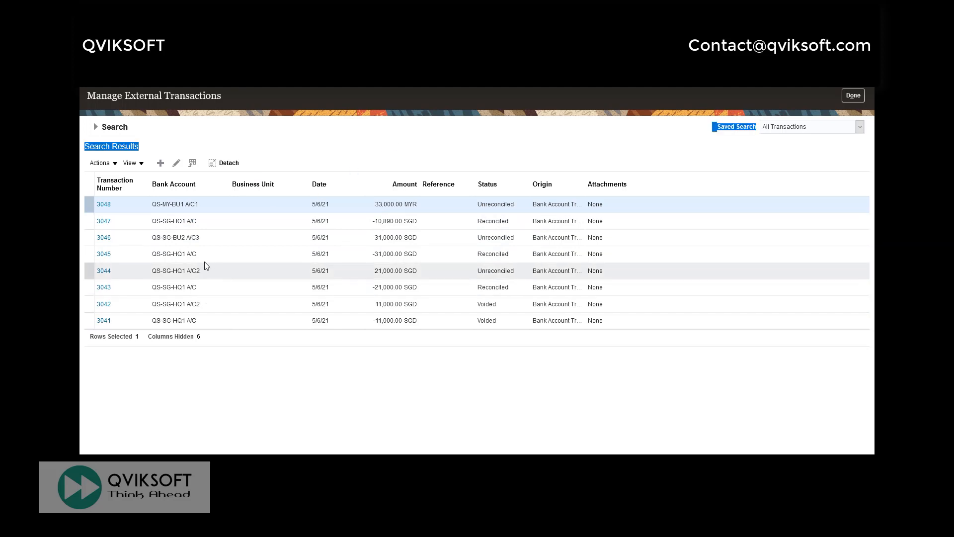
left_click(255, 287)
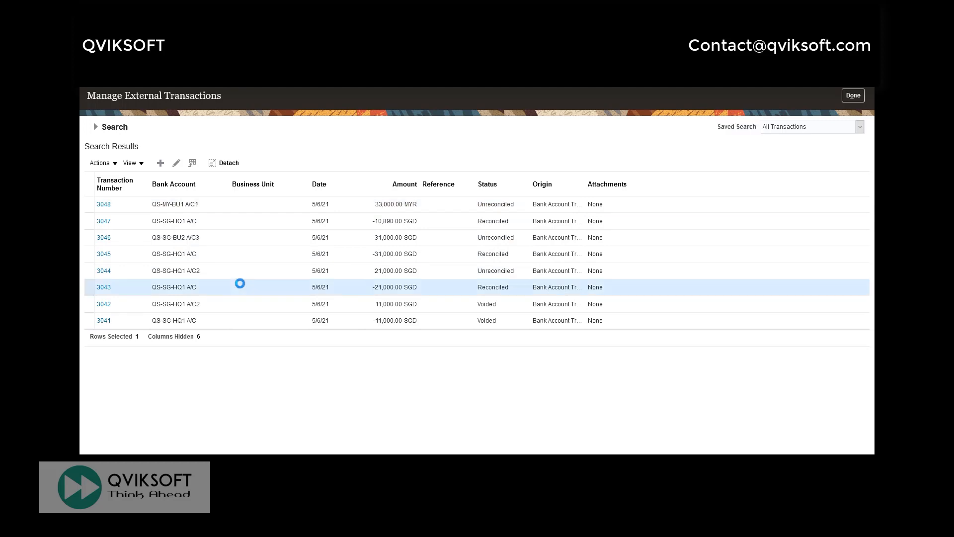
left_click(232, 271)
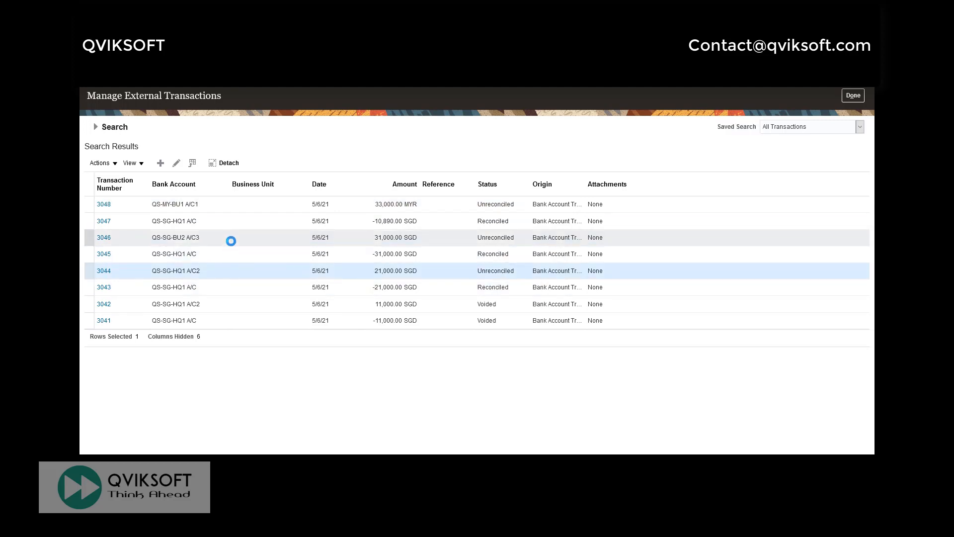
left_click(230, 240)
left_click(232, 209)
left_click(258, 242)
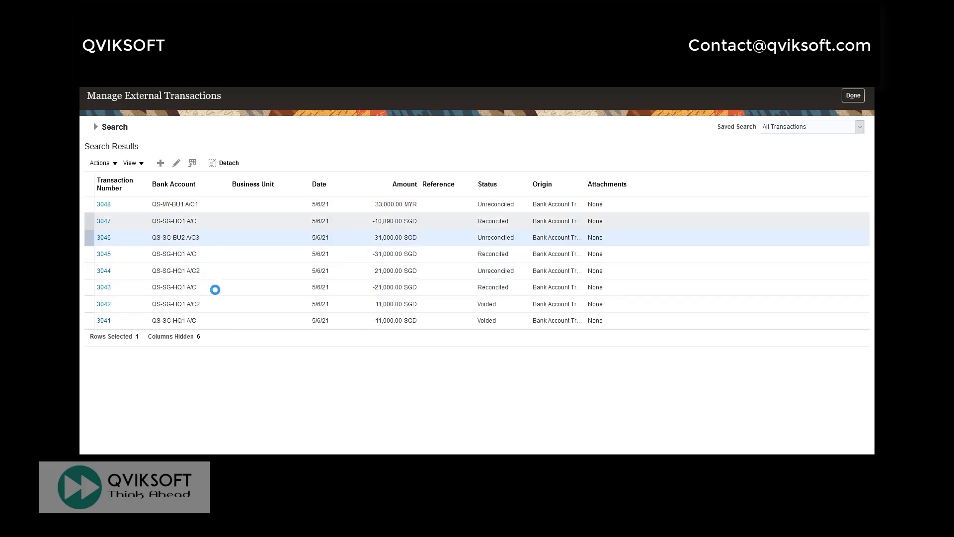
left_click(237, 273)
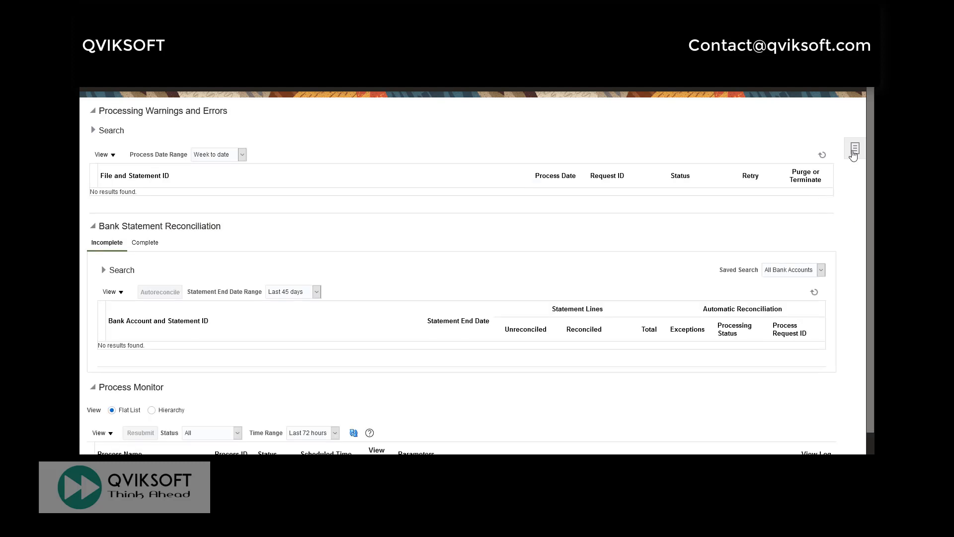
- Start a new bank statement for QS-SG-HQ1 A/C2 with period start and end dates 5/6/21
left_click(855, 148)
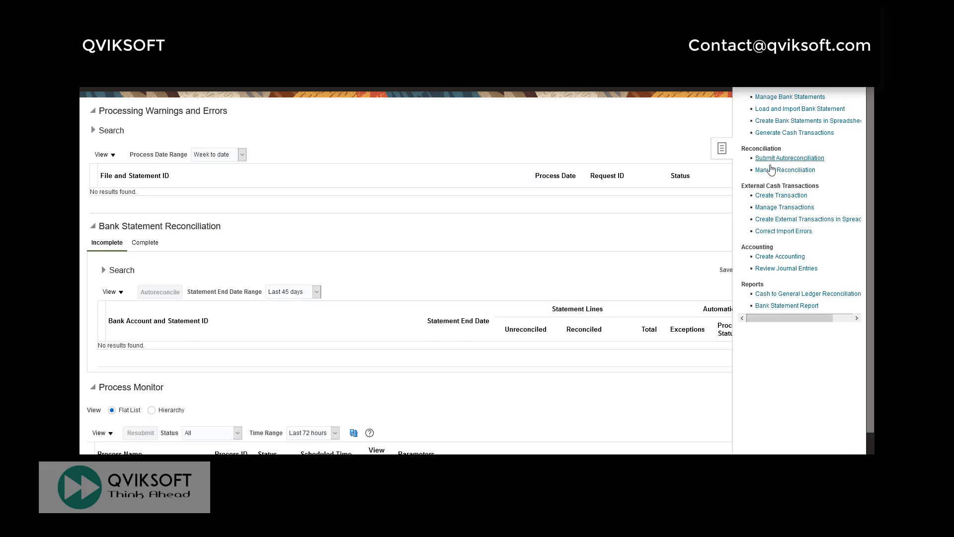
left_click(768, 87)
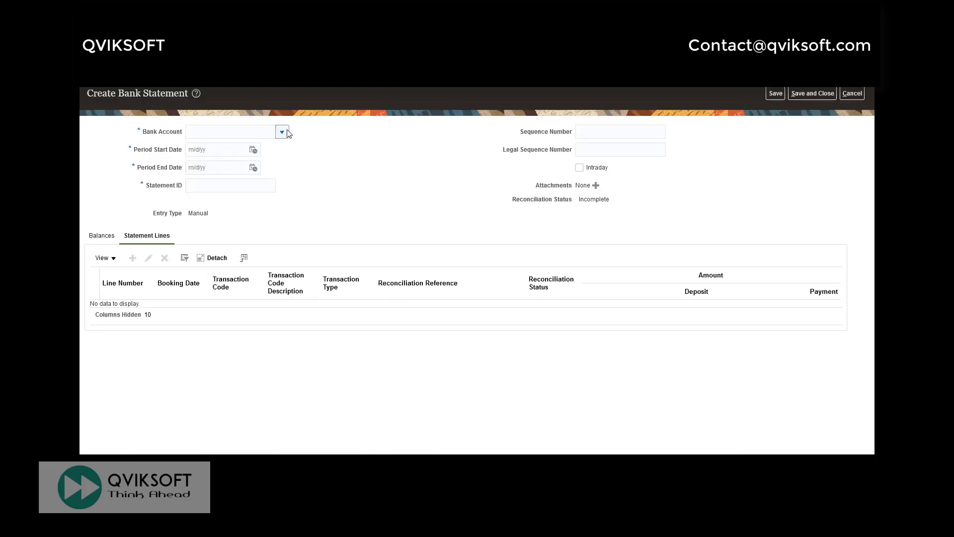
left_click(247, 135)
type("QS")
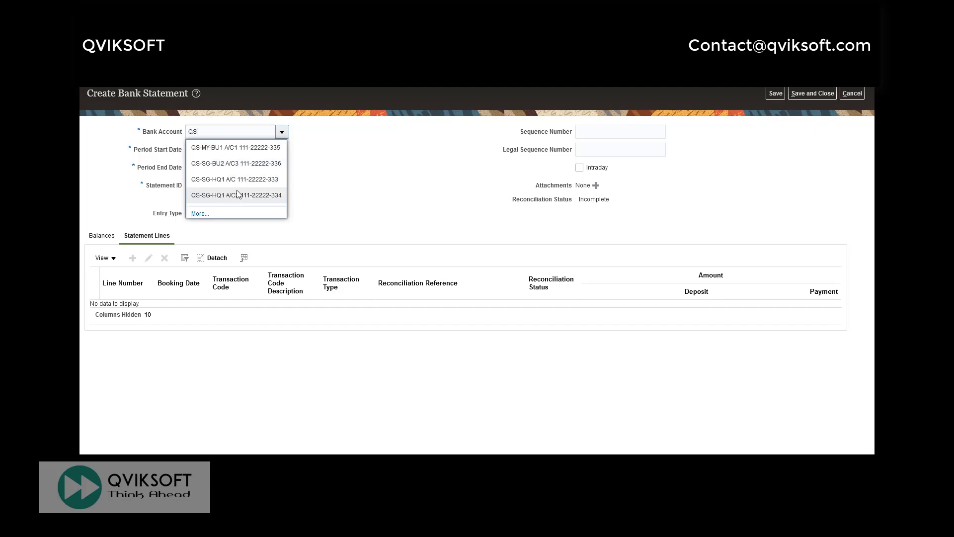
left_click(226, 197)
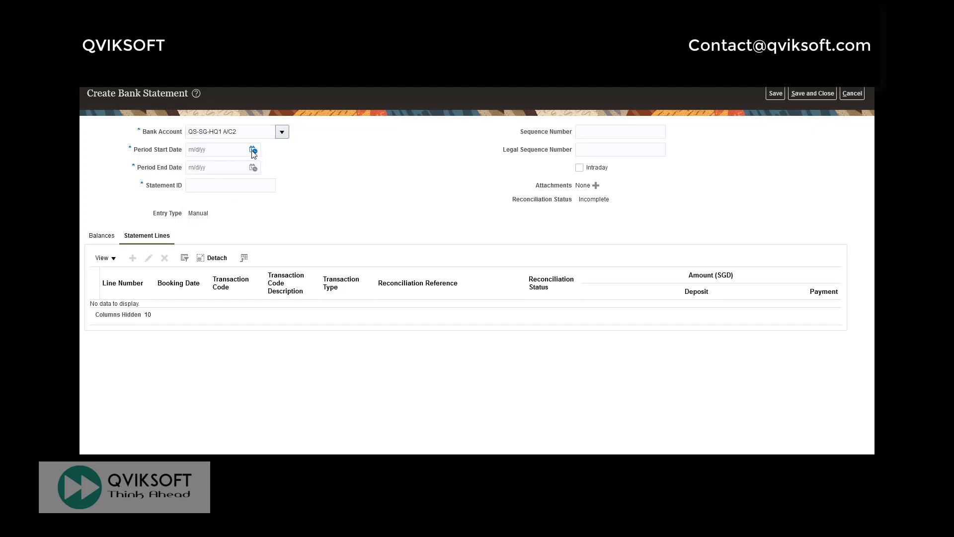
left_click(253, 150)
left_click(334, 212)
left_click(255, 169)
left_click(335, 230)
- Set the closing booked balance to 21,000 SGD and the statement ID to 02
left_click(804, 315)
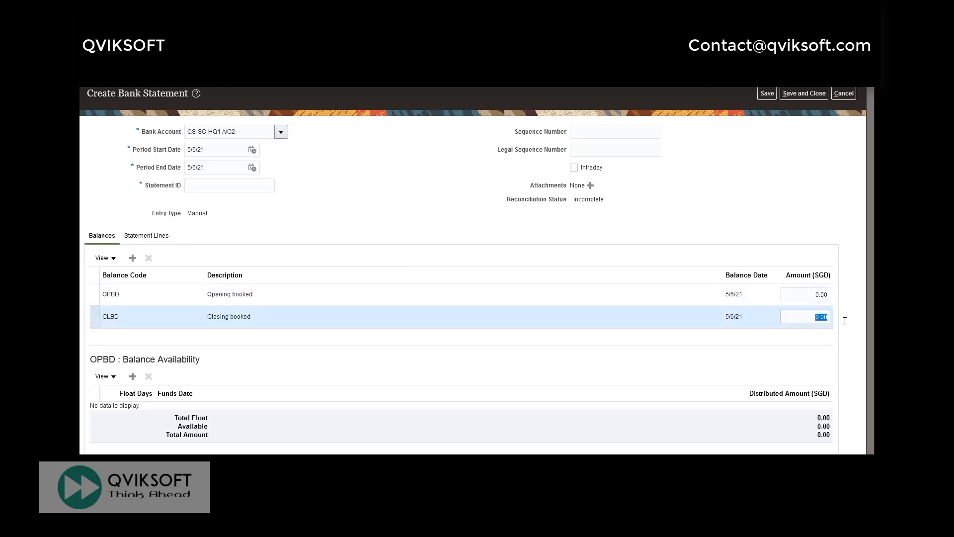
type("2100.00")
key("Tab")
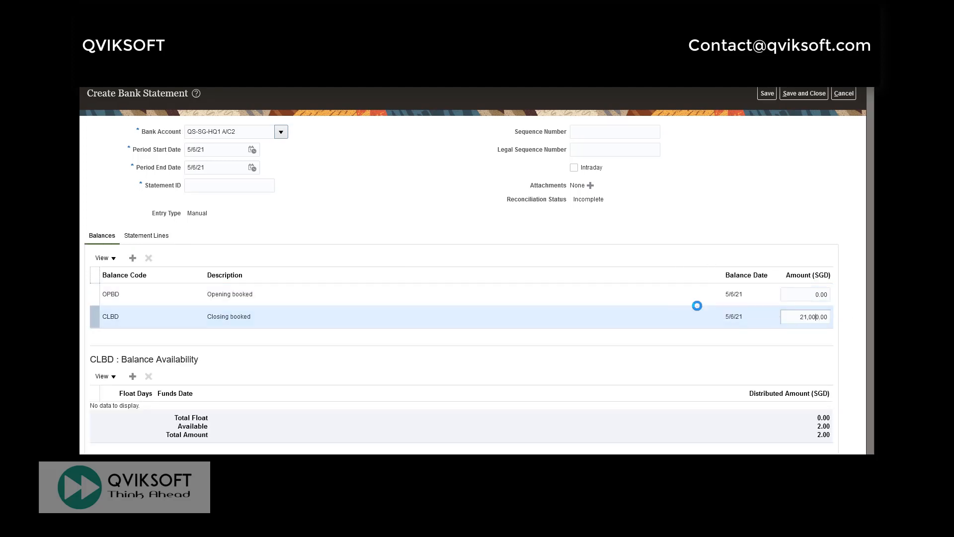
left_click(173, 235)
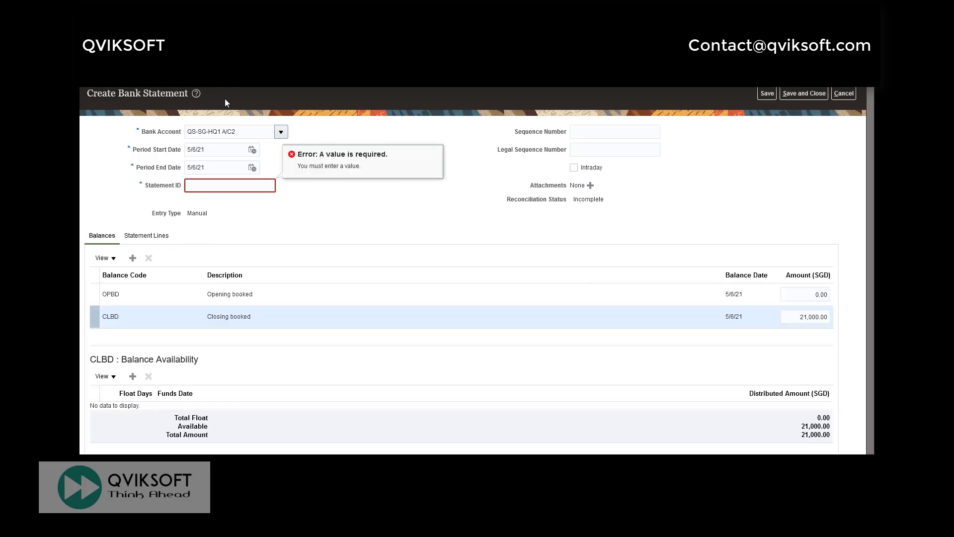
left_click(216, 184)
type("02")
key("Tab")
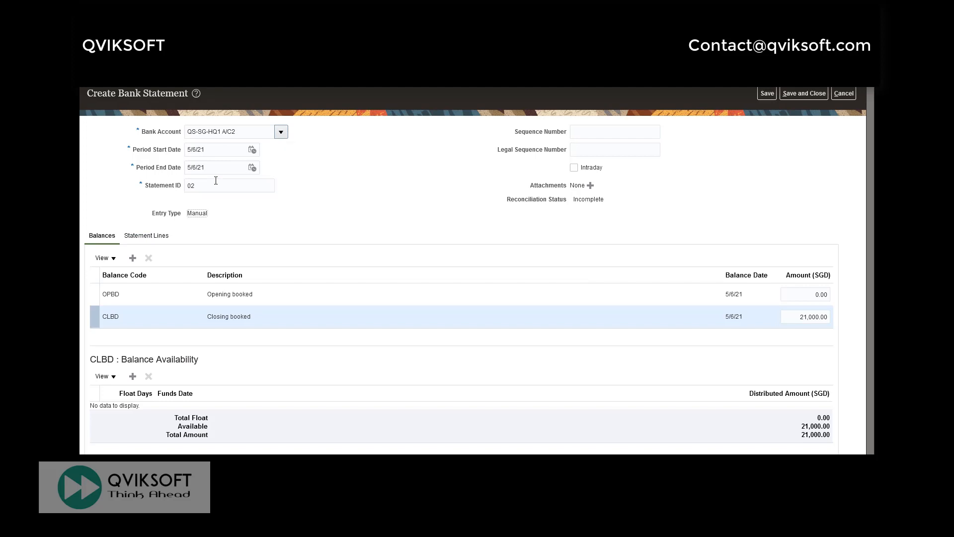
- Add line 1 to statement 02 with booking and value dates 5/6/21
left_click(155, 237)
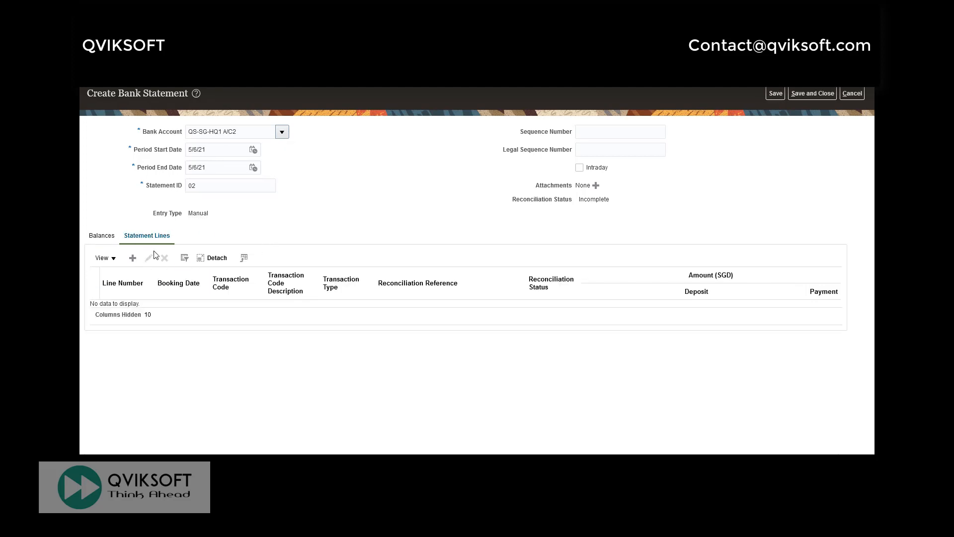
left_click(133, 259)
left_click(256, 182)
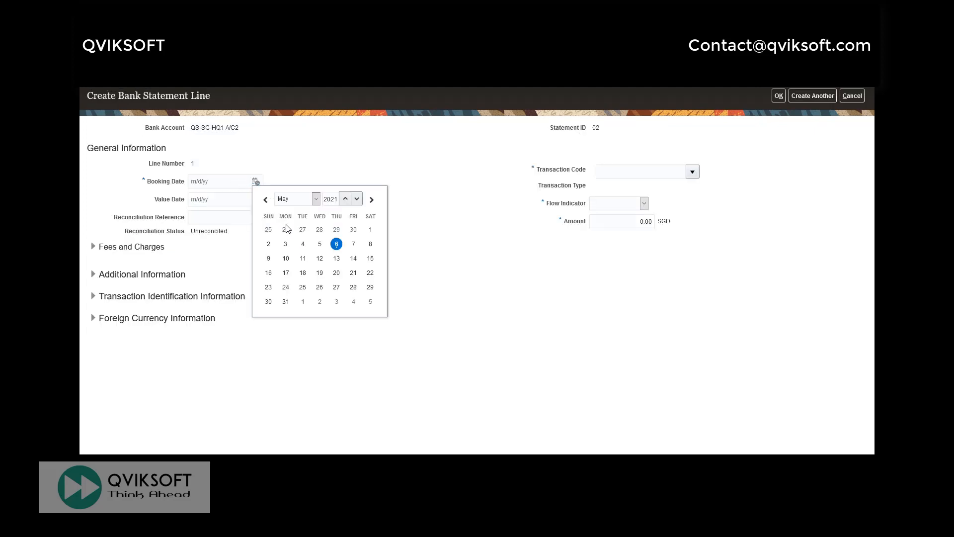
left_click(337, 243)
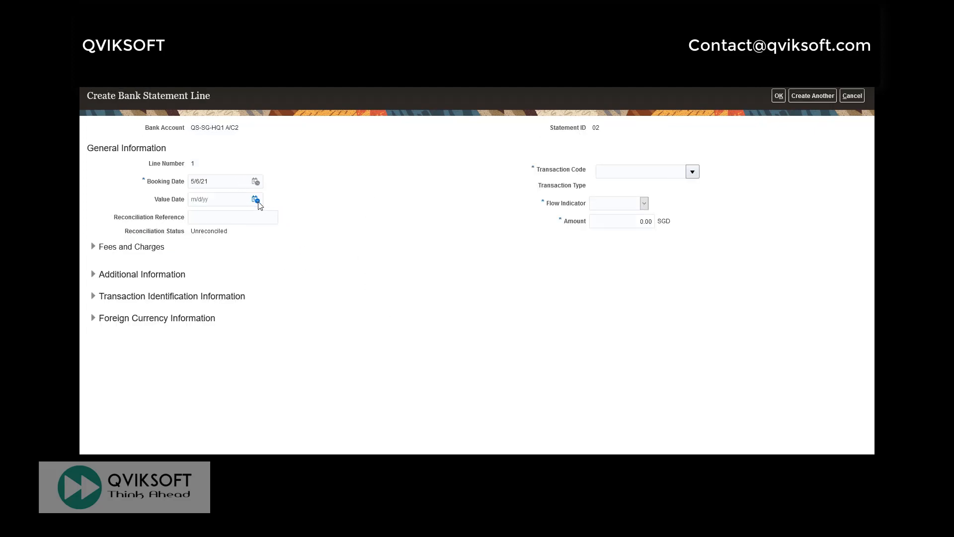
left_click(258, 202)
left_click(337, 261)
- Complete line 1 with transaction code 01, Credit flow and amount 21,000 SGD, and save and close bank statement 02
left_click(692, 173)
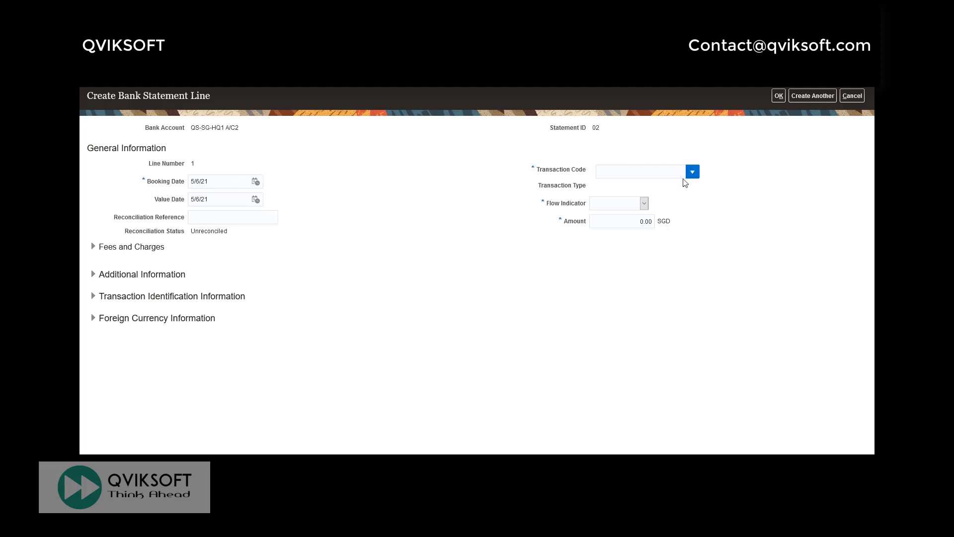
left_click(634, 207)
left_click(621, 227)
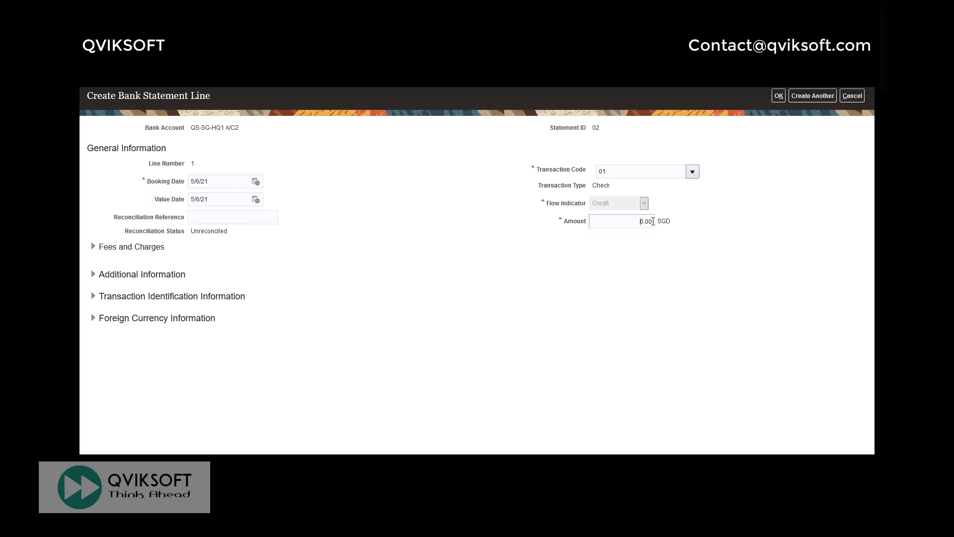
double_click(647, 221)
type("21")
key("Tab")
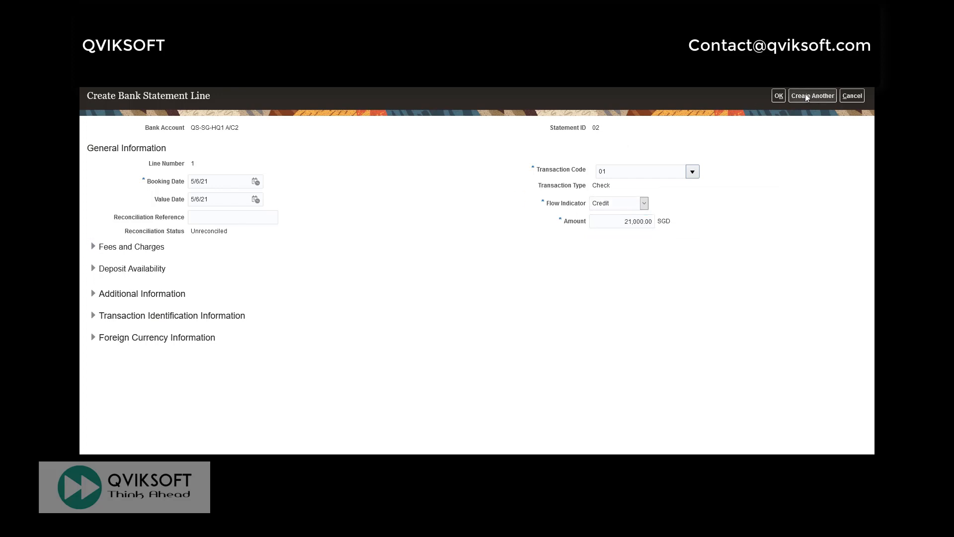
left_click(778, 95)
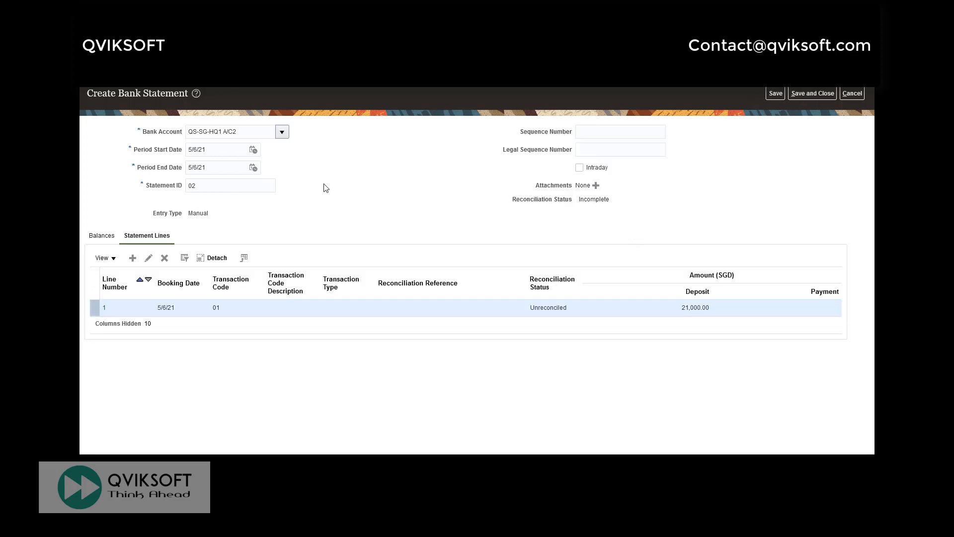
left_click(806, 95)
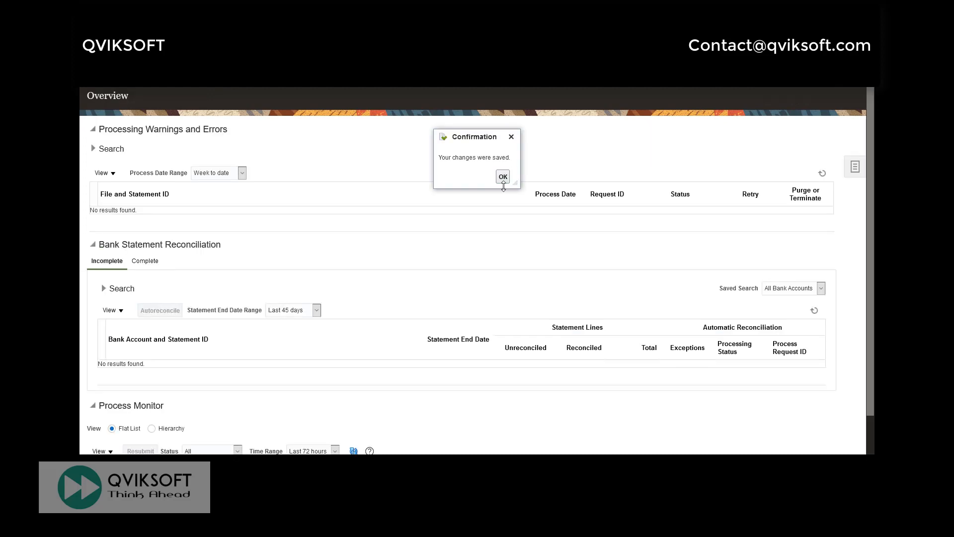
left_click(503, 176)
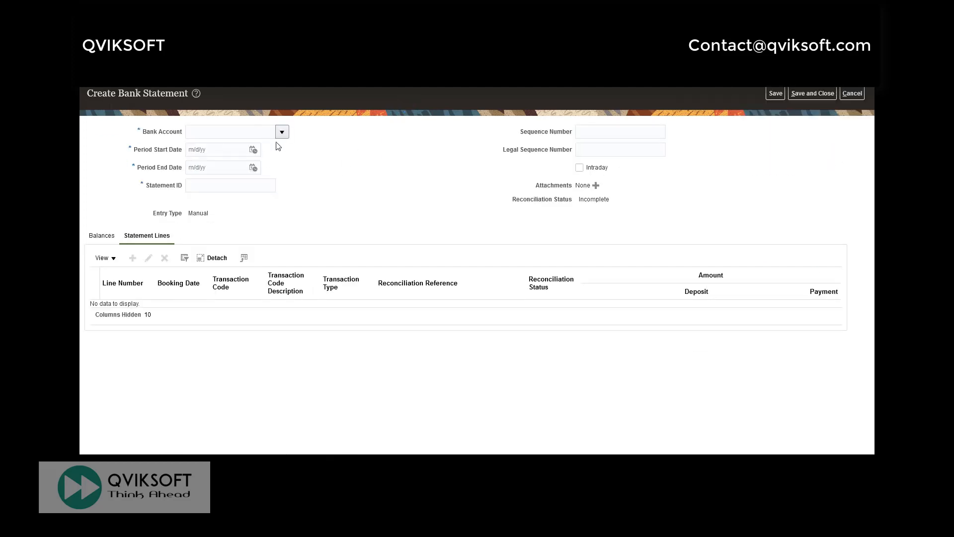
- Fill in the new bank statement for QS-SG-BU2 A/C3 with period start and end dates 5/6/21 and statement ID 03
left_click(251, 133)
type("QS")
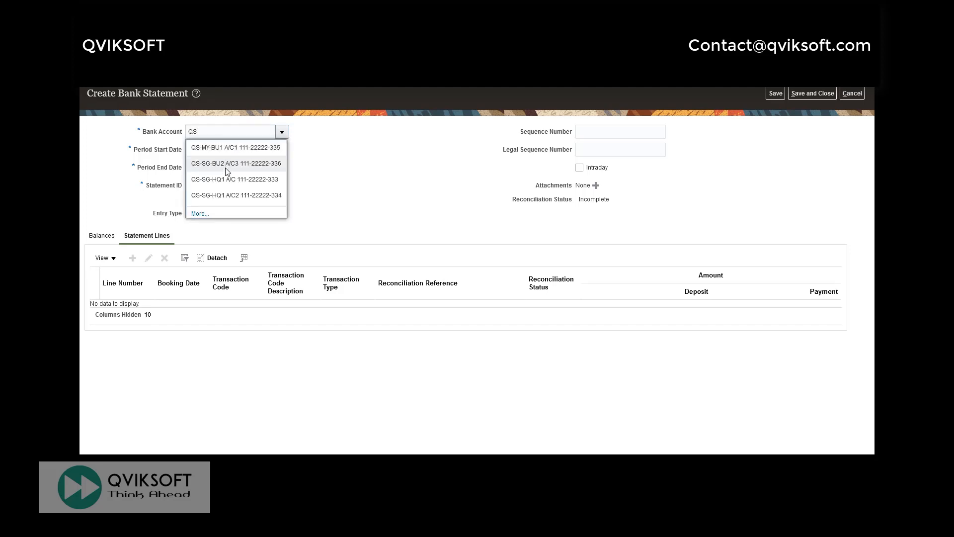
left_click(228, 168)
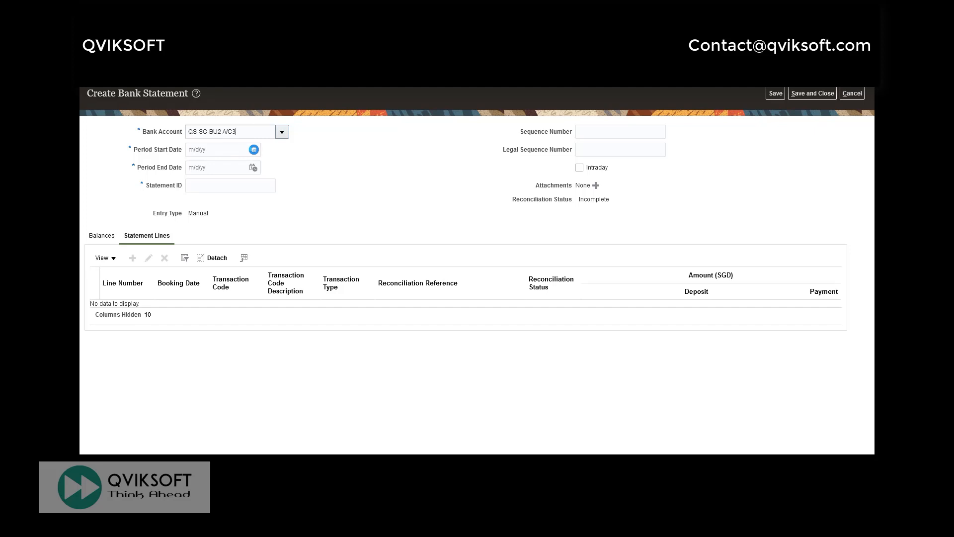
left_click(253, 149)
left_click(334, 212)
left_click(253, 167)
left_click(334, 230)
left_click(227, 185)
key("Tab")
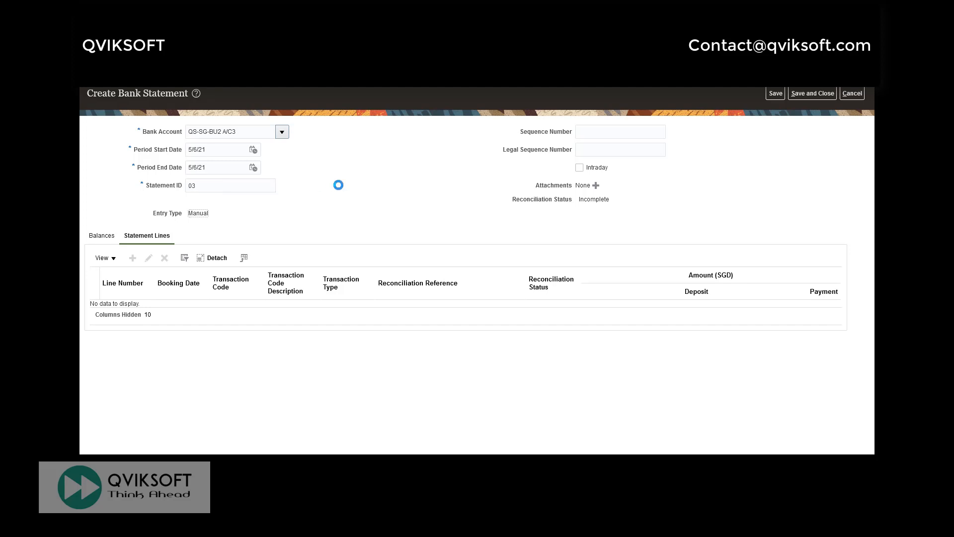
- Set the closing booked balance of statement 03 to 31,000 SGD
left_click(132, 257)
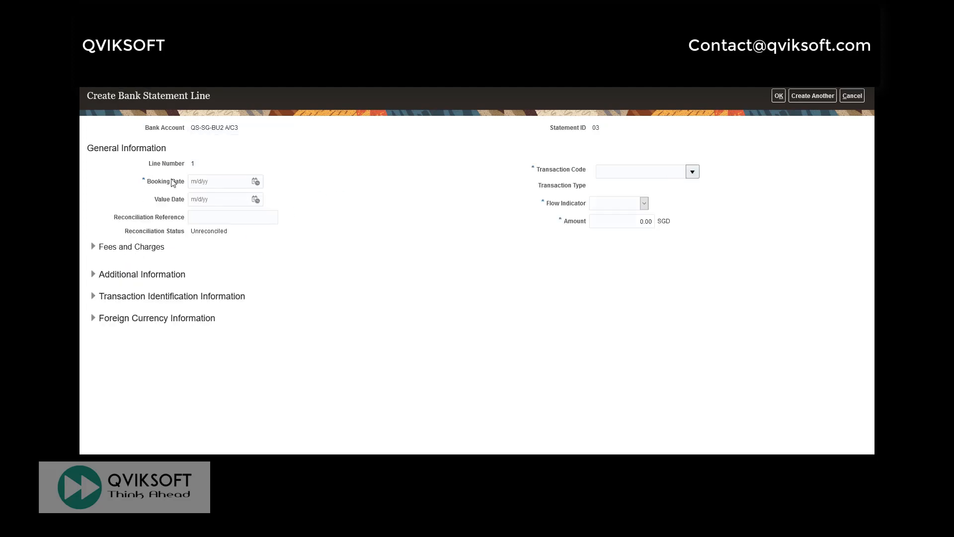
left_click(849, 96)
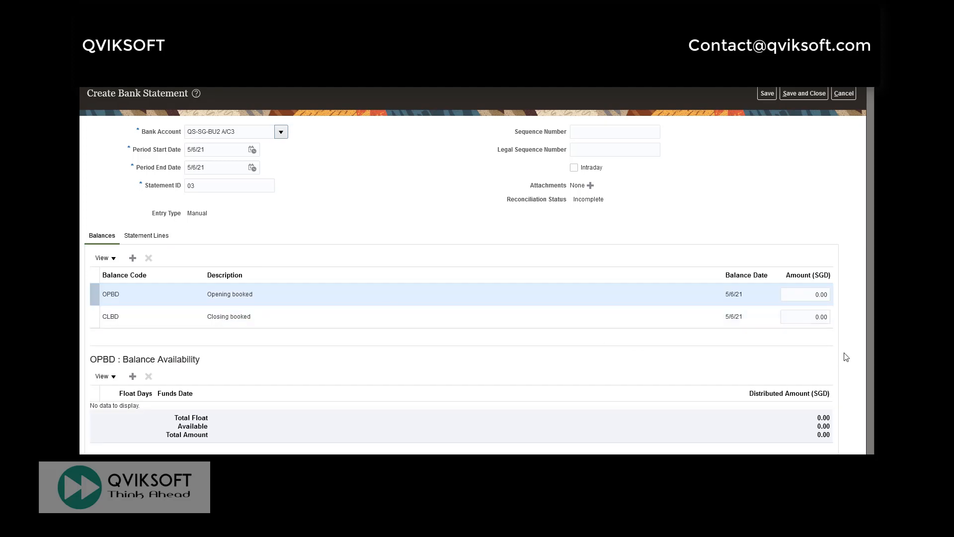
left_click(804, 317)
type("31000")
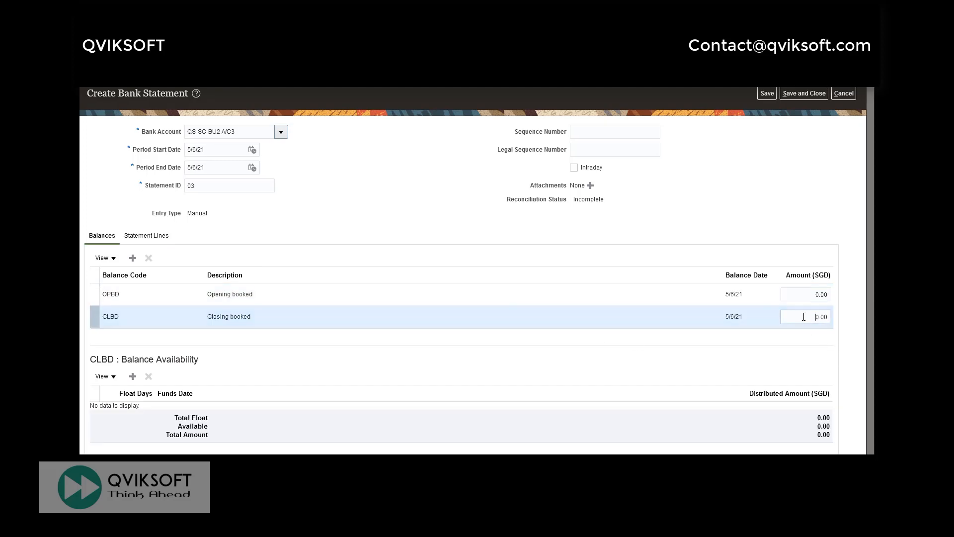
key("Tab")
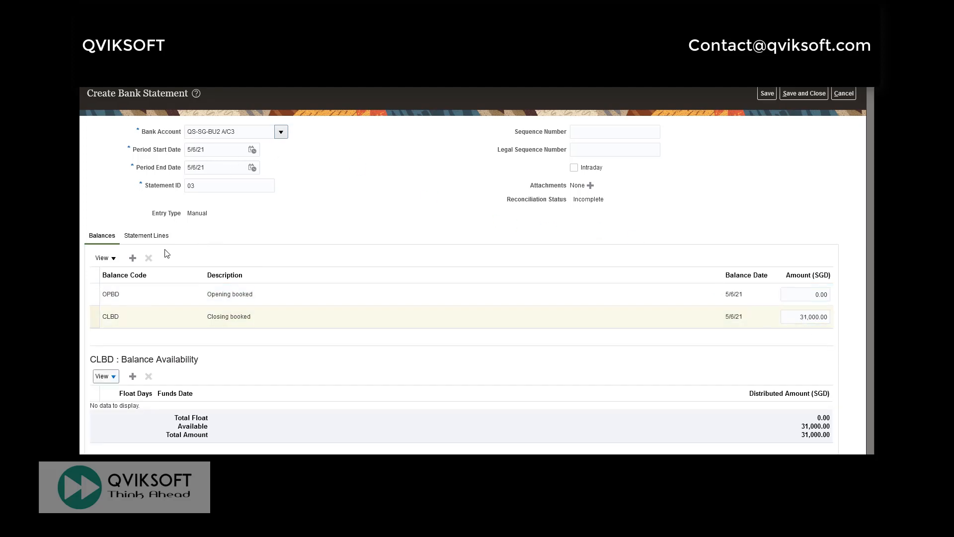
- Add line 1 to statement 03 with booking and value dates 5/6/21
left_click(158, 237)
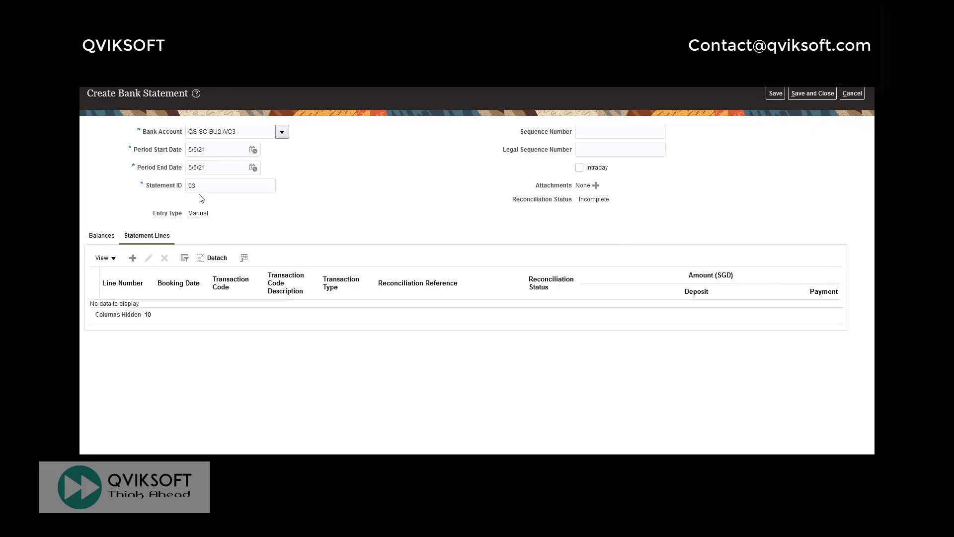
left_click(133, 257)
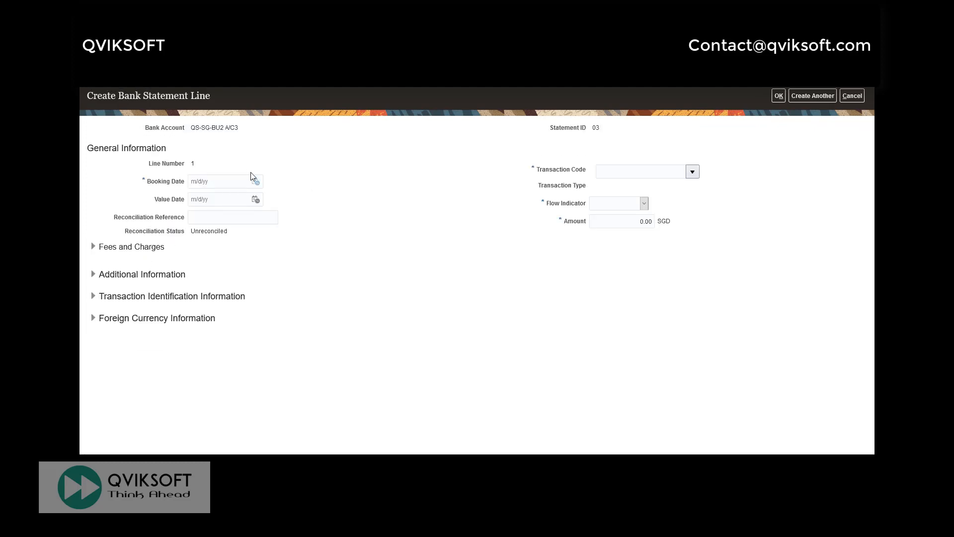
left_click(256, 182)
left_click(335, 246)
left_click(256, 200)
left_click(336, 263)
- Complete line 1 with transaction code 01, Credit flow and amount 31,000 SGD, and save and close bank statement 03
left_click(692, 171)
left_click(615, 194)
left_click(638, 204)
left_click(627, 224)
left_click(629, 221)
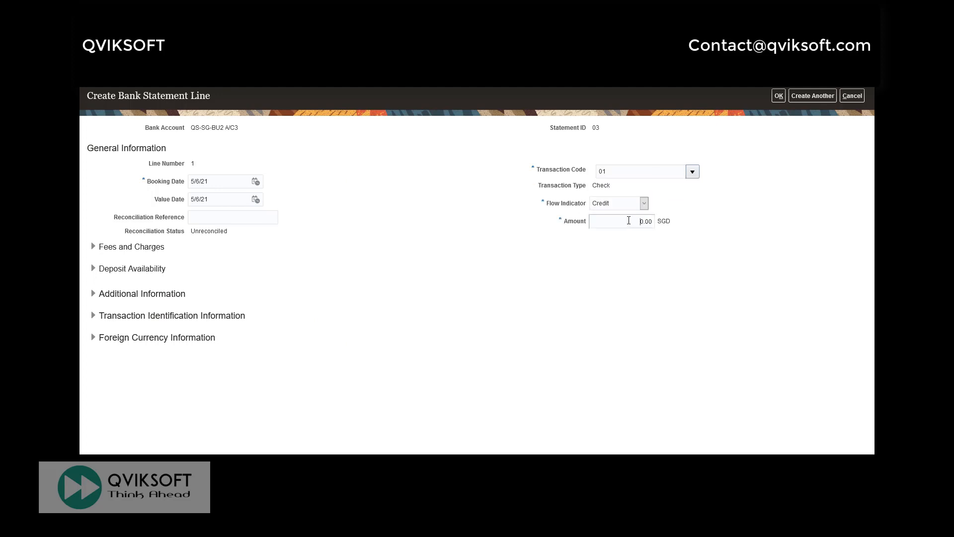
type("31,00")
left_click(773, 98)
left_click(792, 98)
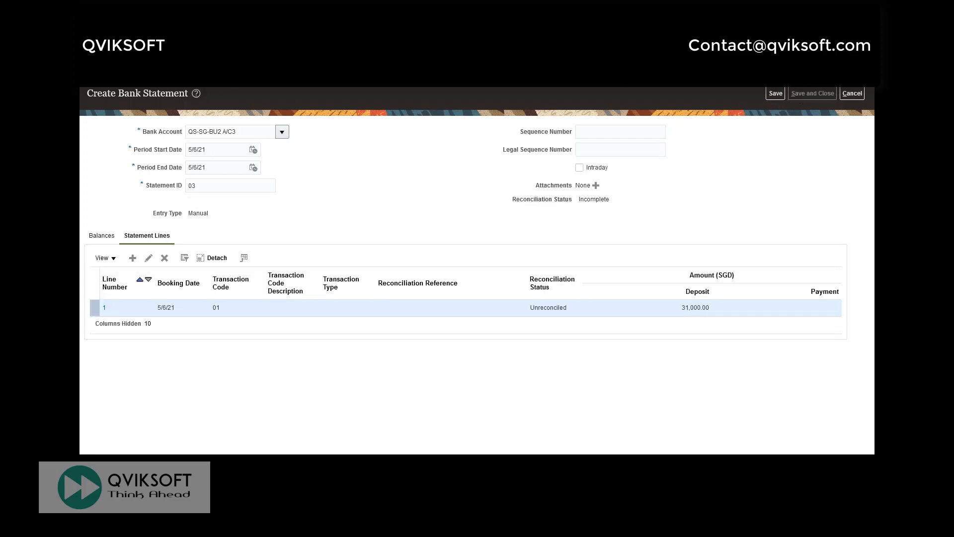
left_click(502, 176)
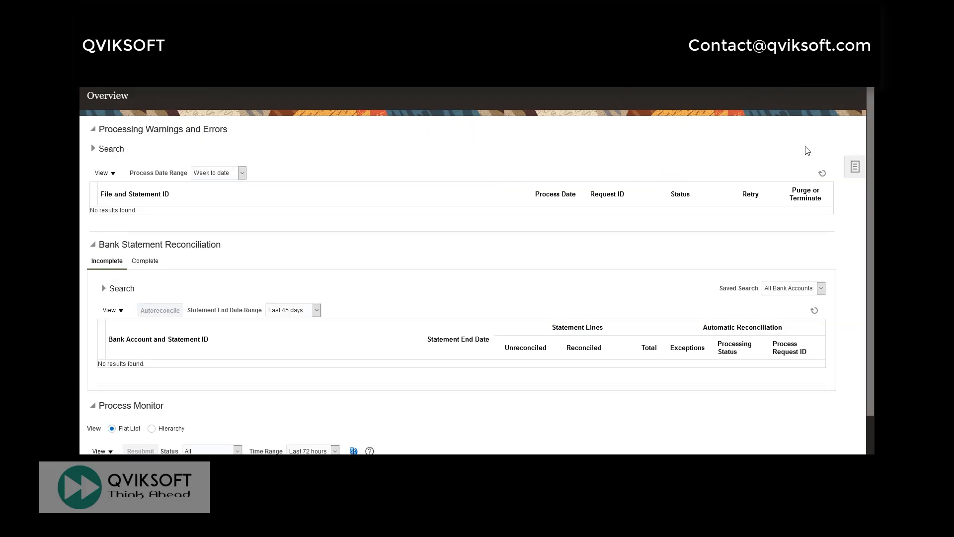
- Create a new bank statement for QS-MY-BU1 A/C1 with period start and end dates 5/6/21 and statement ID 04
left_click(854, 167)
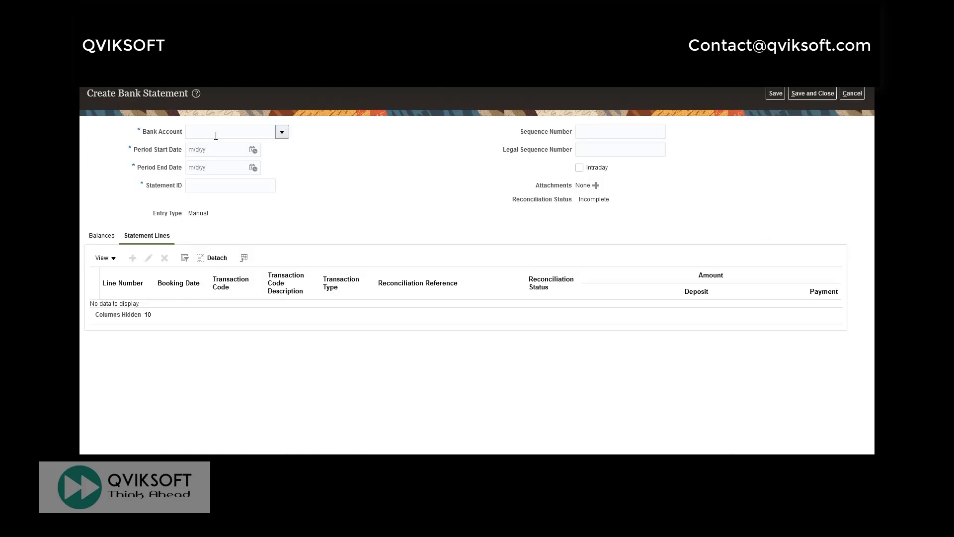
left_click(217, 131)
type("QS")
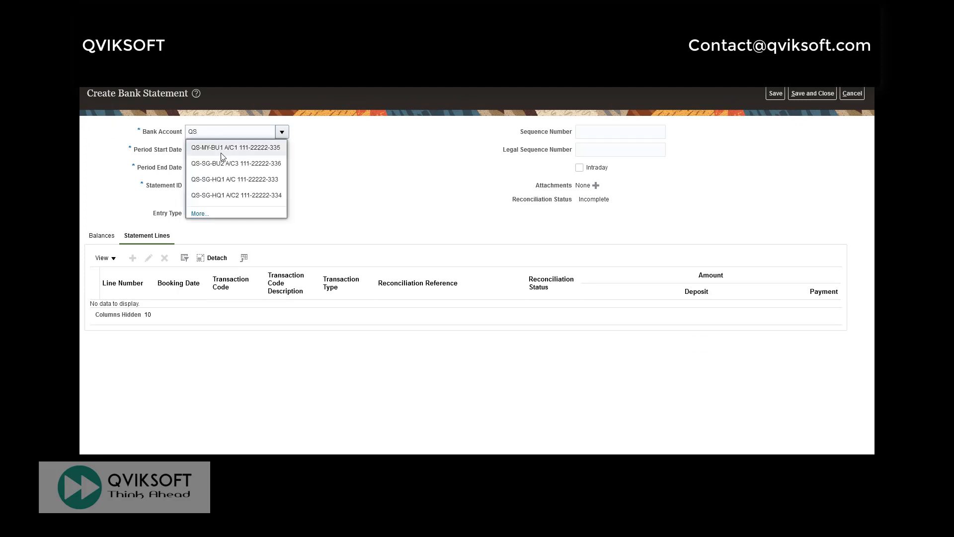
left_click(219, 144)
left_click(253, 149)
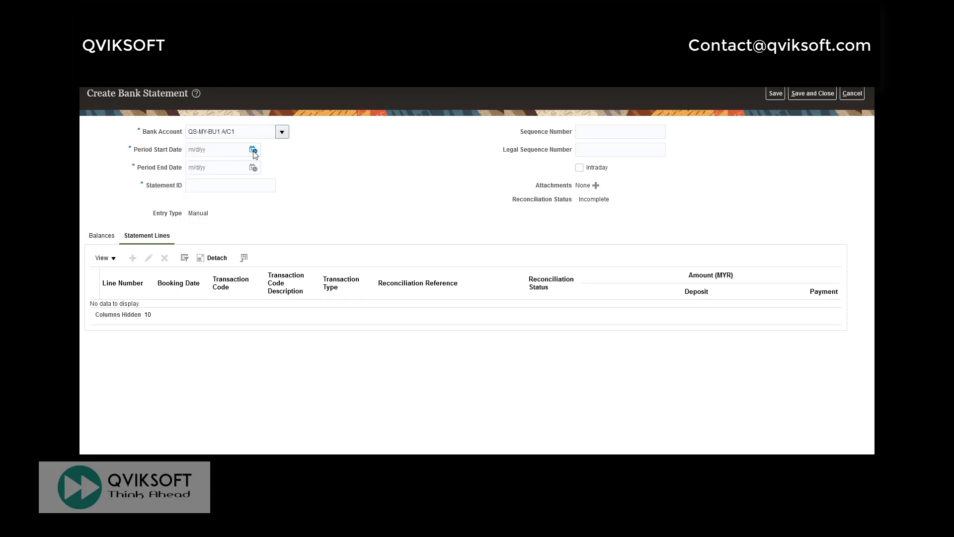
left_click(333, 212)
left_click(253, 167)
left_click(333, 229)
left_click(213, 185)
type("04")
key("Tab")
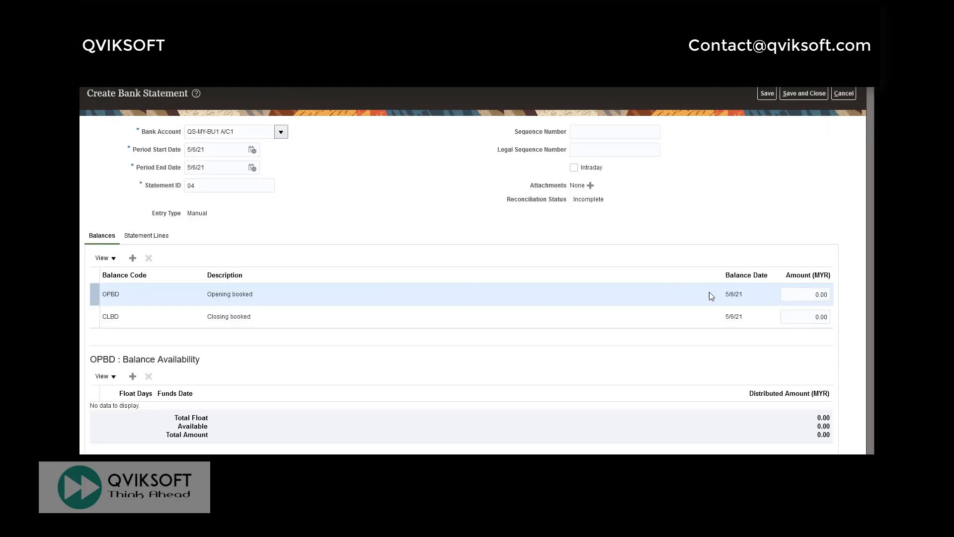
- Set the closing booked balance of statement 04 to 33,000 MYR
left_click(799, 316)
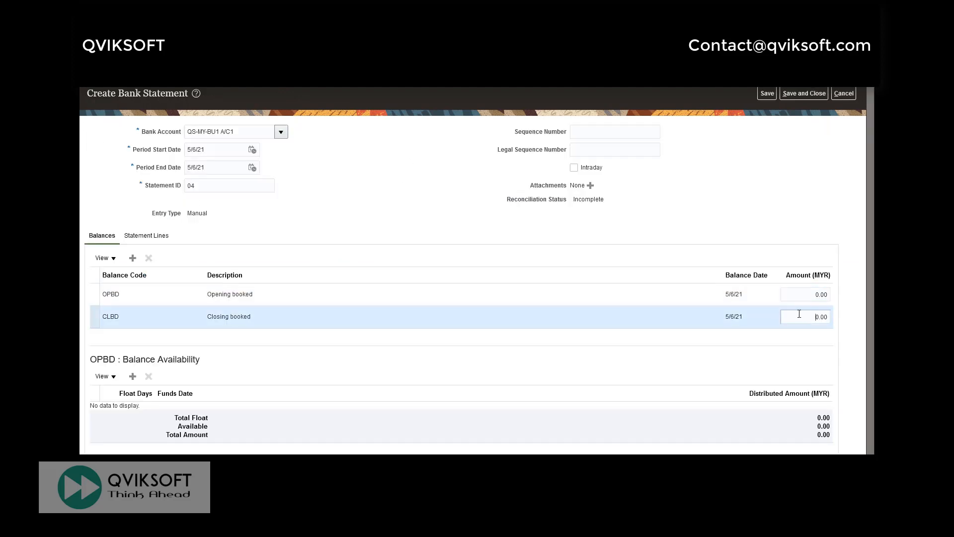
type("33,")
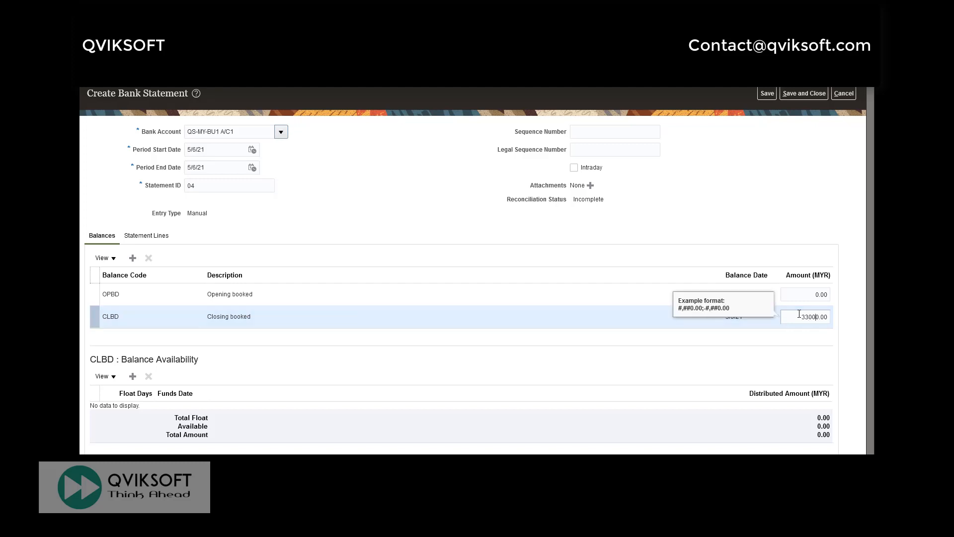
type("00")
key("Tab")
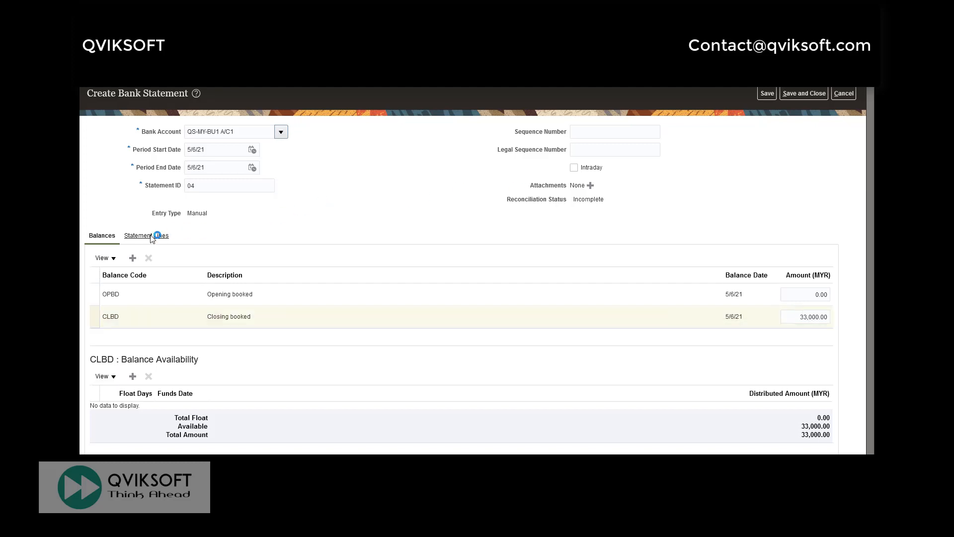
- Add line 1 to statement 04 with booking and value dates 5/6/21
left_click(153, 236)
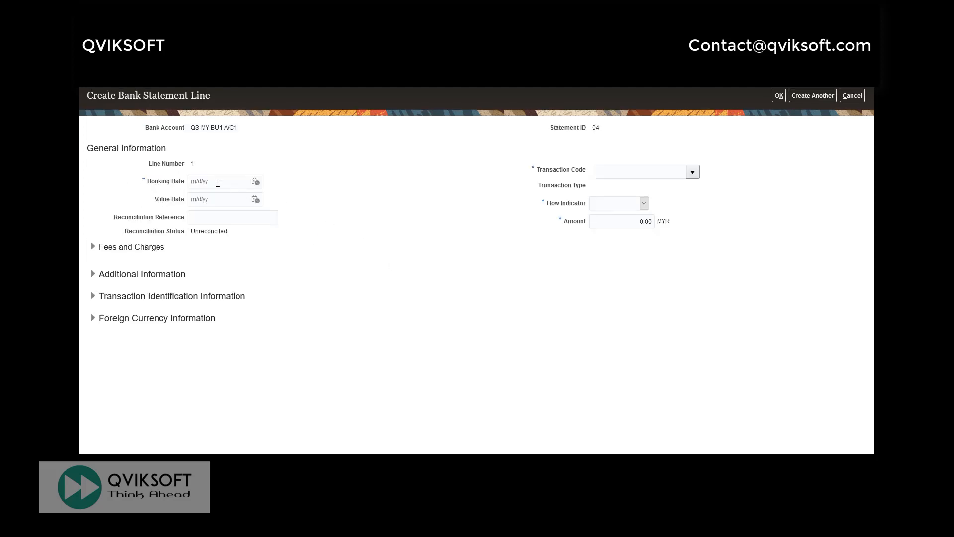
left_click(256, 181)
left_click(336, 244)
left_click(255, 199)
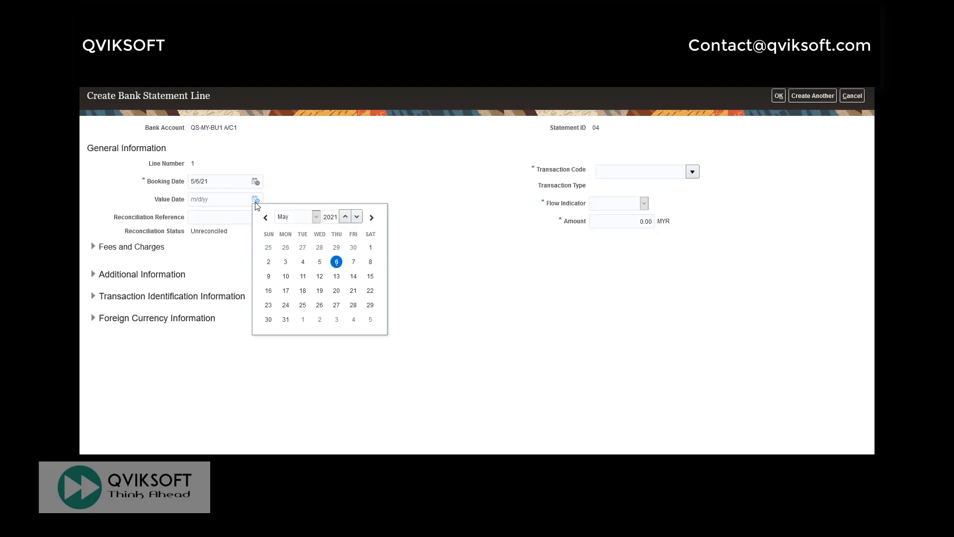
left_click(336, 261)
- Complete line 1 with transaction code 01, Credit flow and amount 33,000 MYR, and save and close bank statement 04
left_click(692, 172)
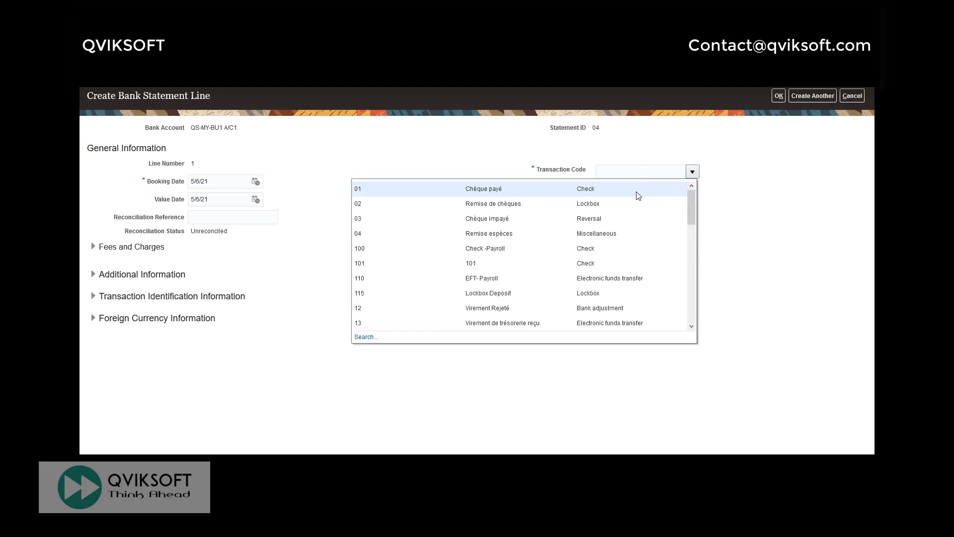
left_click(620, 216)
left_click(626, 208)
left_click(616, 222)
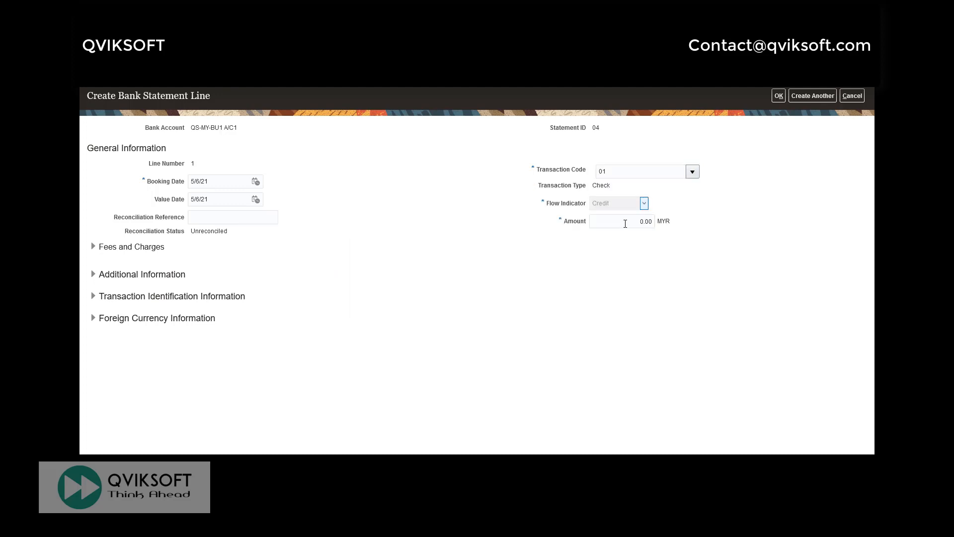
left_click(622, 222)
type("3300")
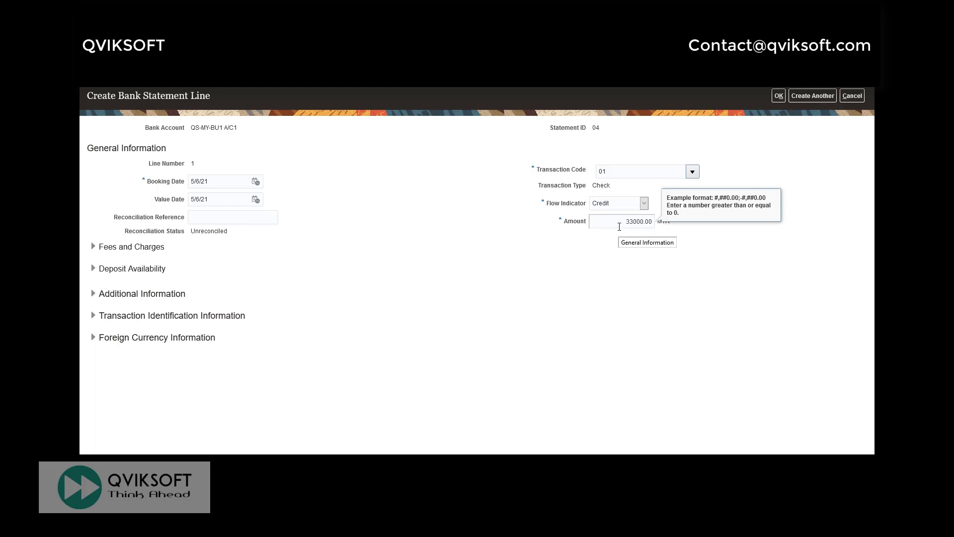
key("Tab")
left_click(779, 96)
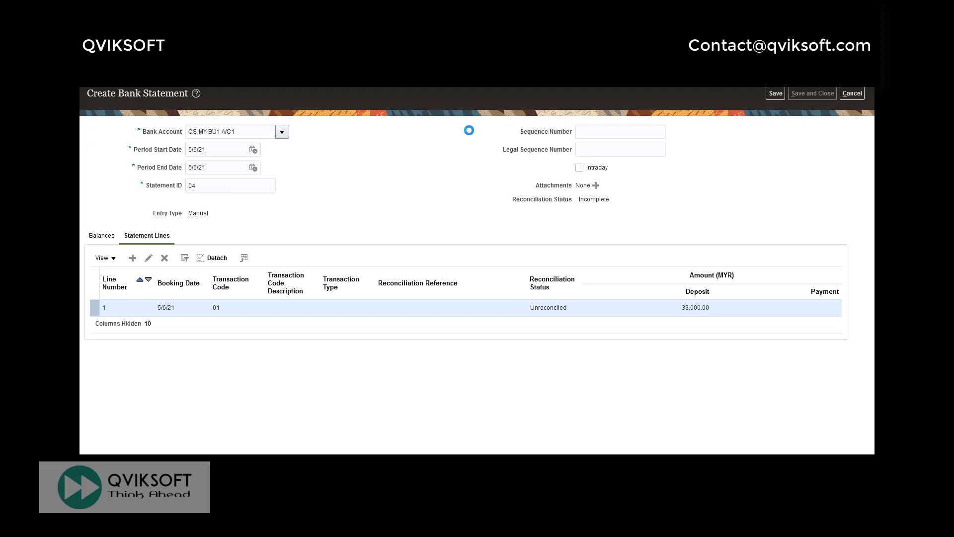
left_click(505, 180)
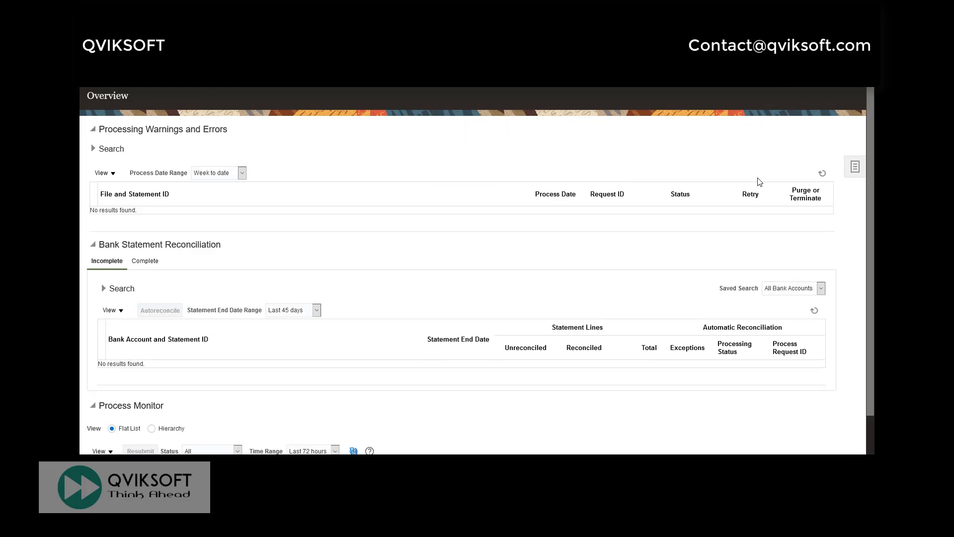
- Open manual reconciliation and search for unreconciled statement lines and system transactions of QS-SG-HQ1 A/C2
left_click(855, 167)
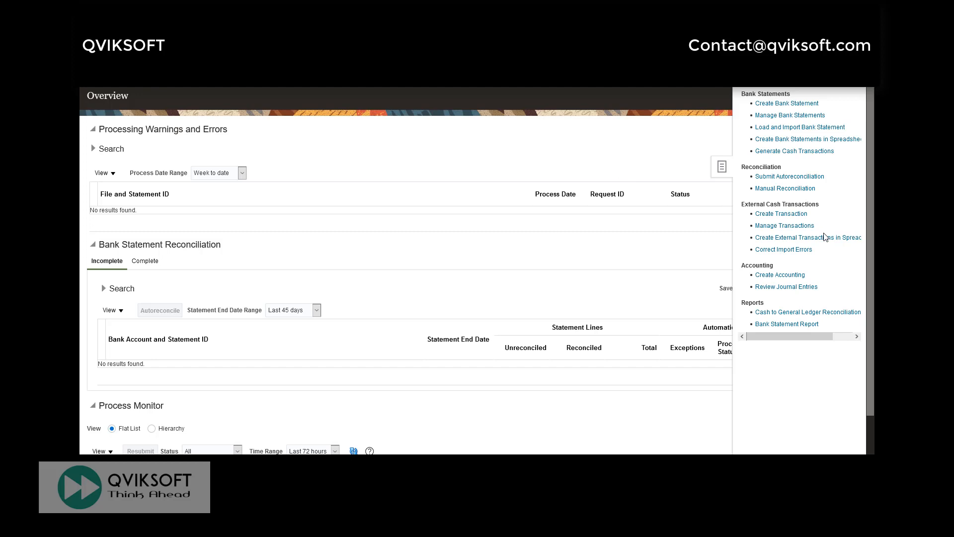
left_click(771, 189)
left_click(175, 195)
type("QS")
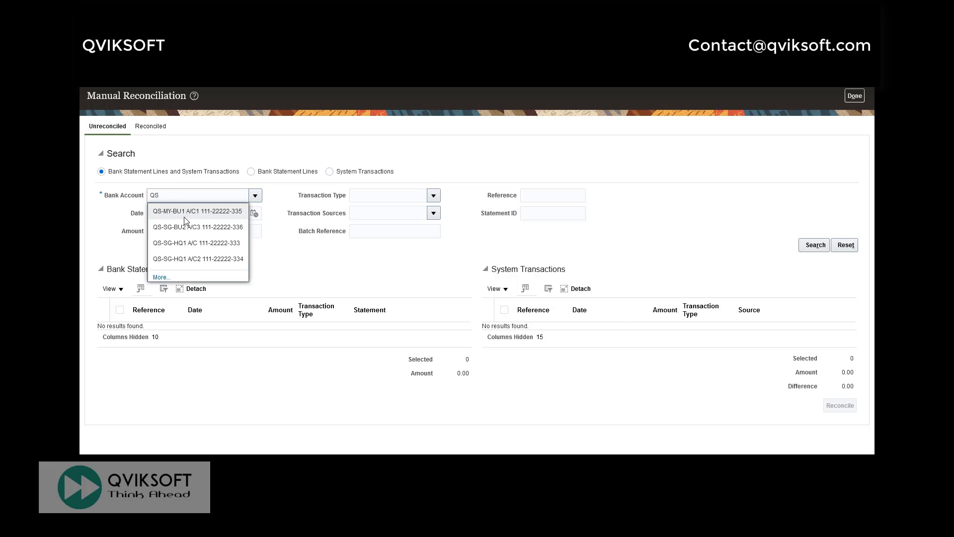
left_click(193, 259)
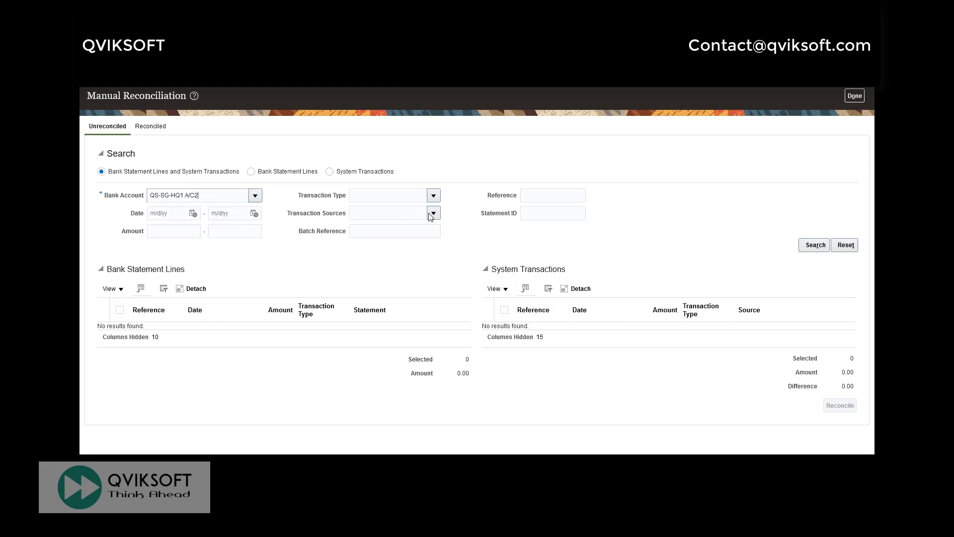
key("Tab")
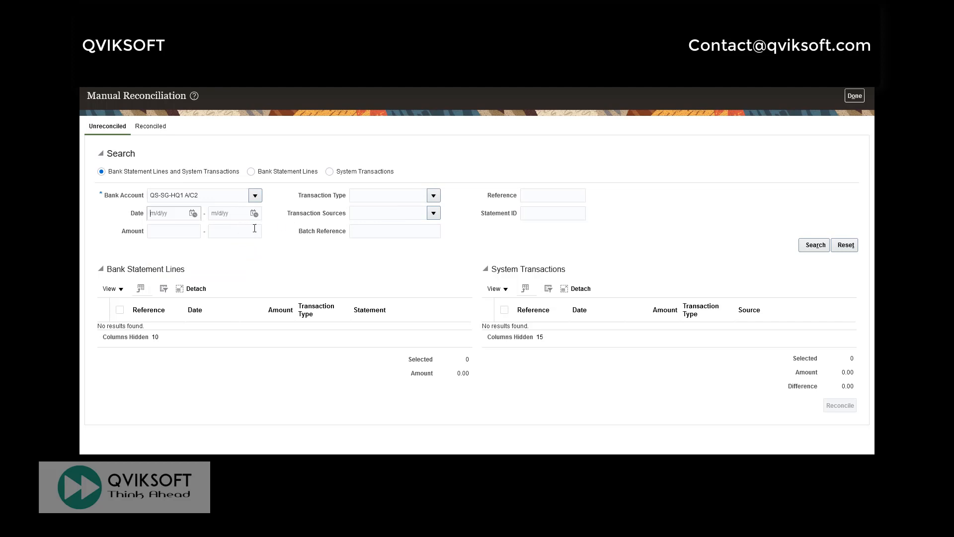
left_click(815, 244)
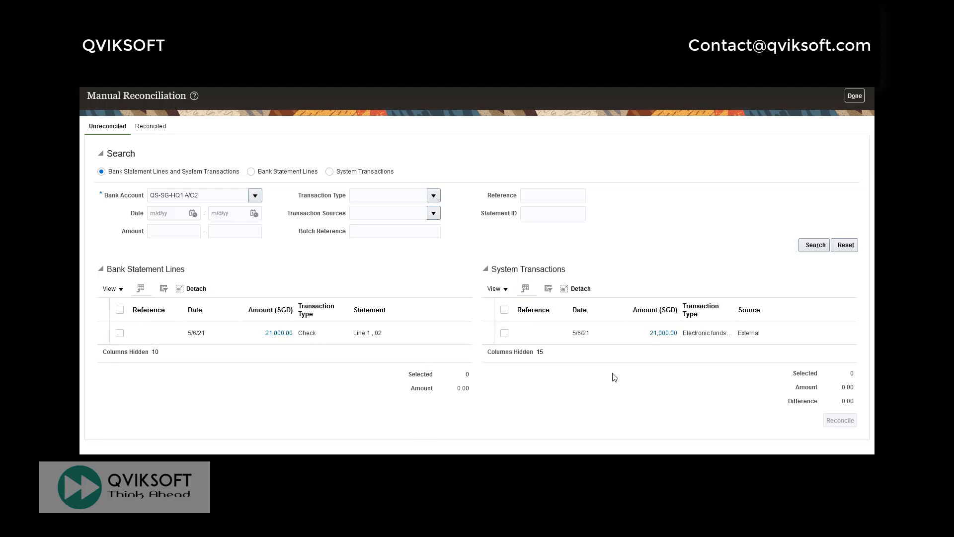
- Reconcile line 1 of statement 02 with the external 21,000 SGD system transaction and finish the reconciliation
left_click(120, 333)
left_click(505, 333)
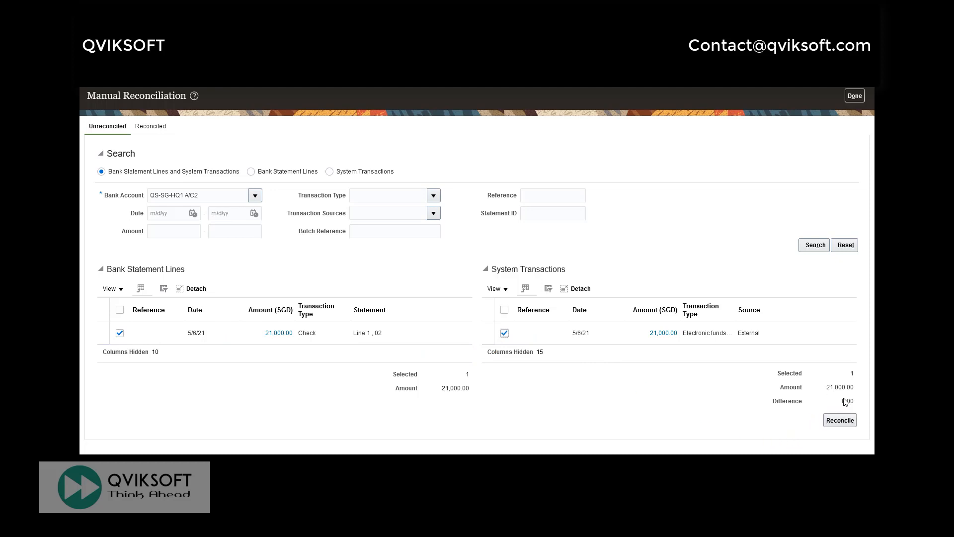
left_click(840, 419)
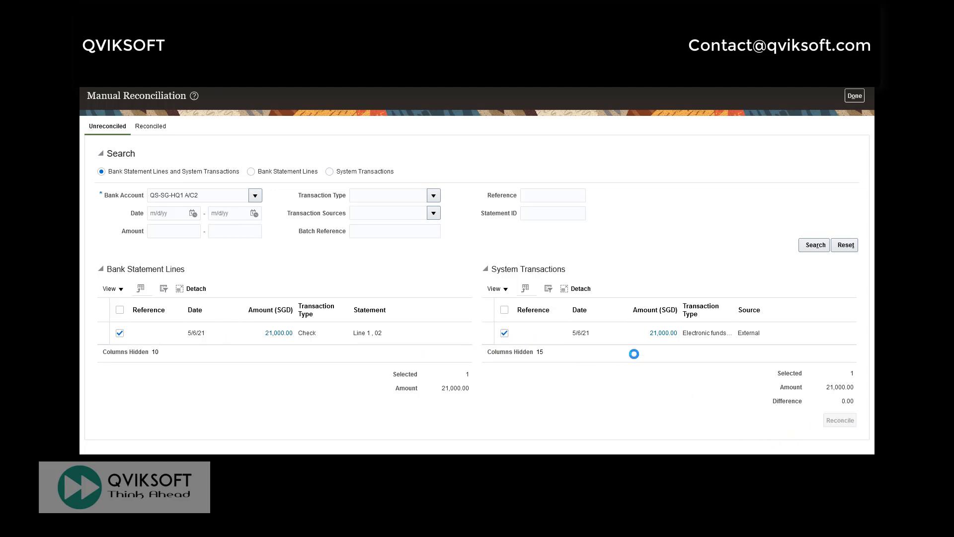
left_click(854, 96)
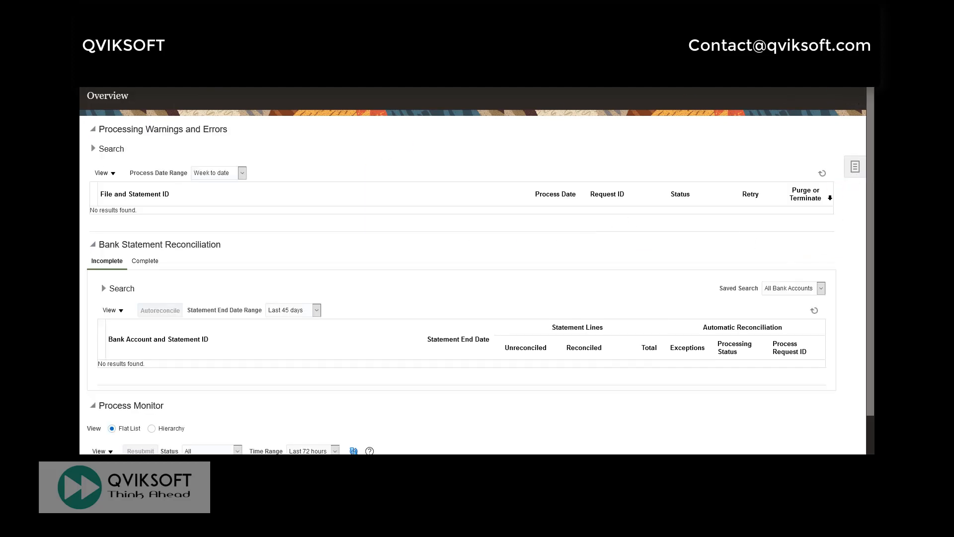
- Open manual reconciliation and search for unreconciled statement lines and system transactions of QS-SG-BU2 A/C3
left_click(855, 166)
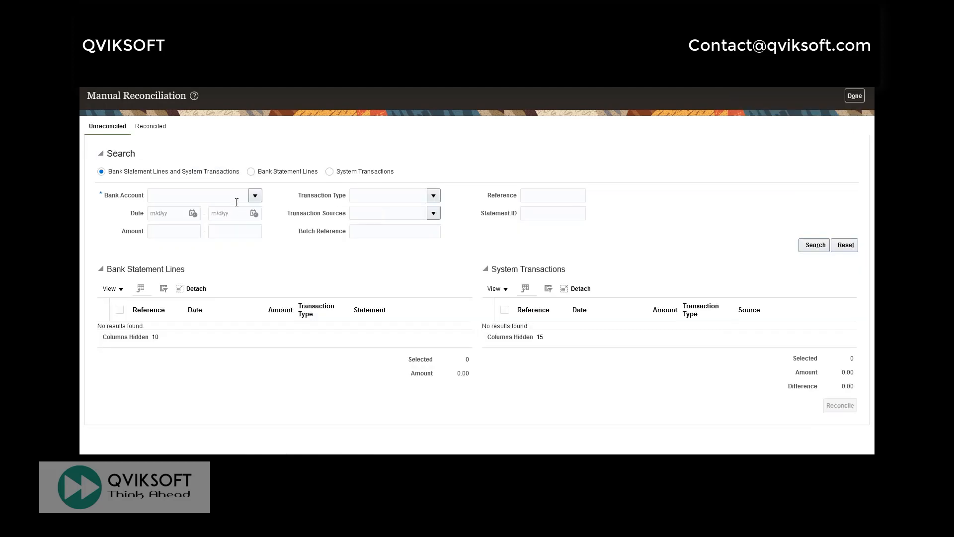
left_click(210, 196)
type("QS")
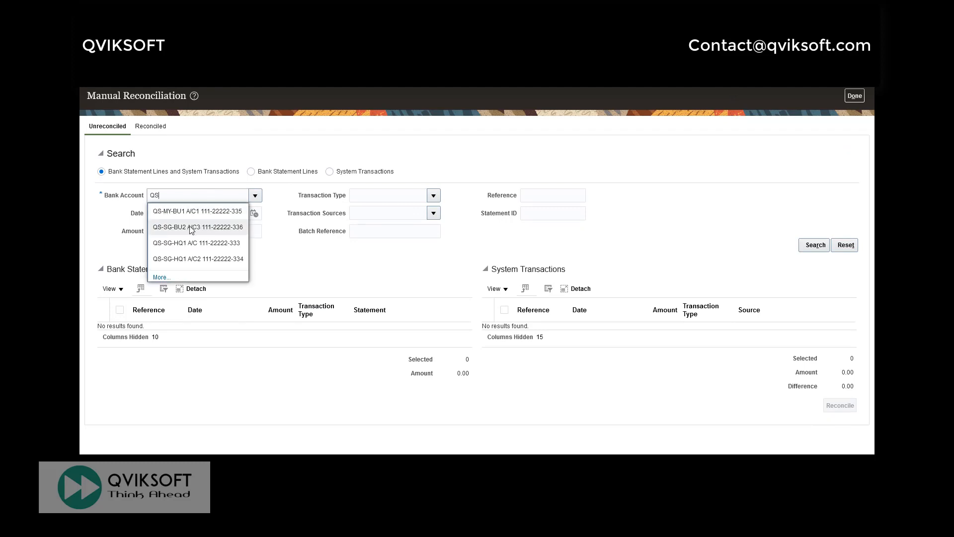
left_click(217, 224)
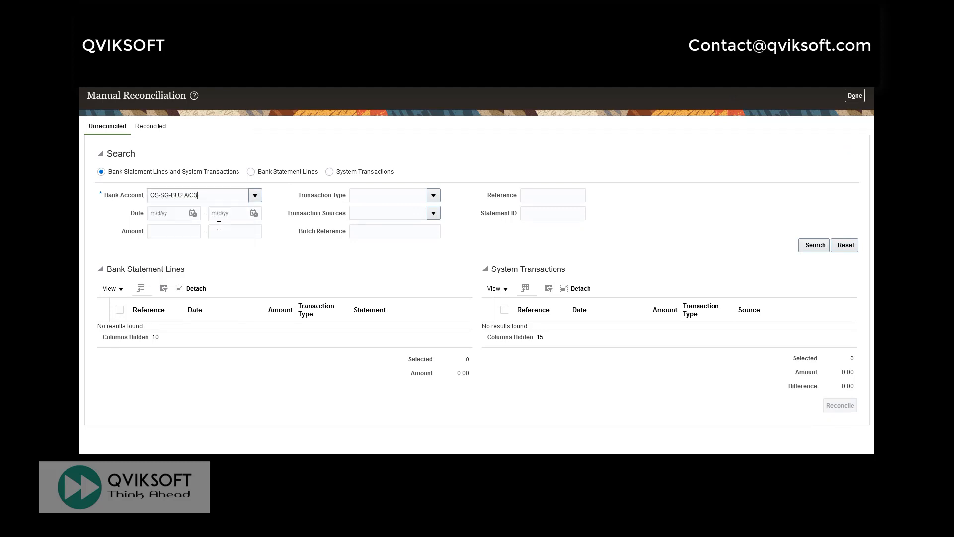
left_click(815, 245)
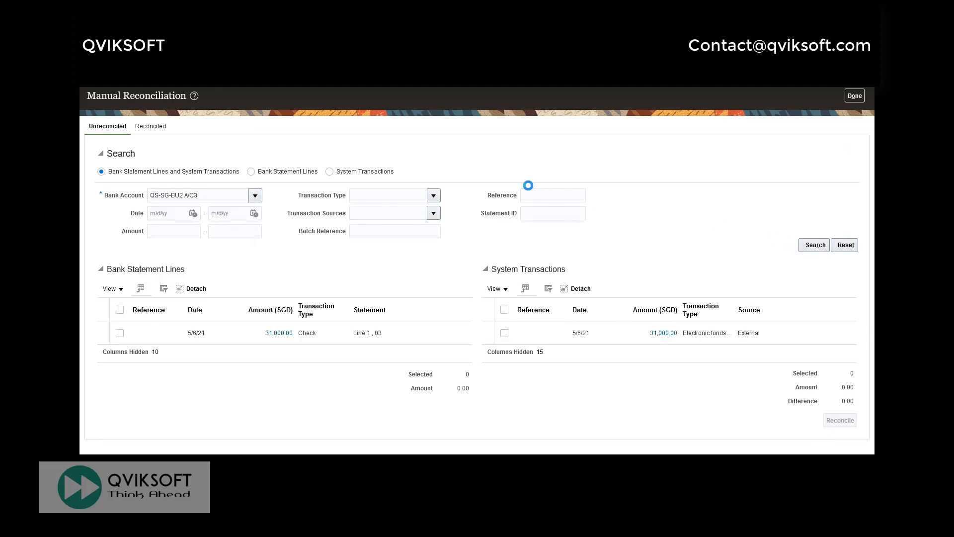
- Reconcile line 1 of statement 03 with the external 31,000 SGD system transaction
left_click(120, 333)
left_click(505, 333)
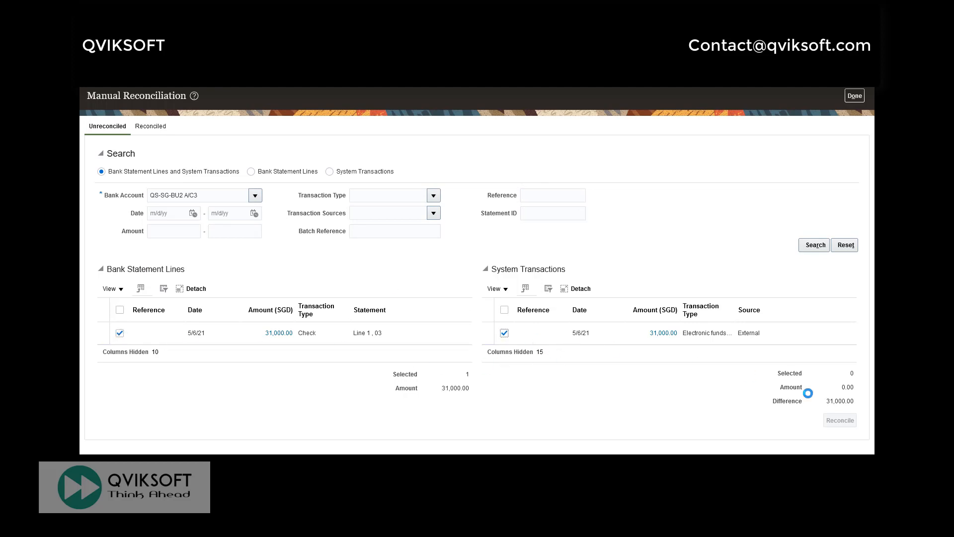
left_click(840, 421)
- Change the bank account to QS-MY-BU1 A/C1 and search for its unreconciled statement lines and system transactions
left_click_drag(236, 198, 112, 203)
type("Q")
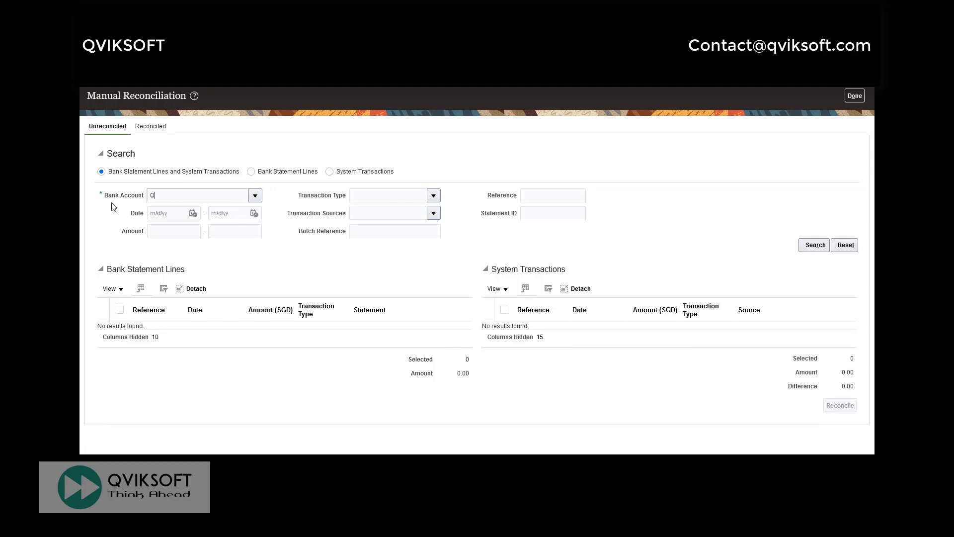
type("S")
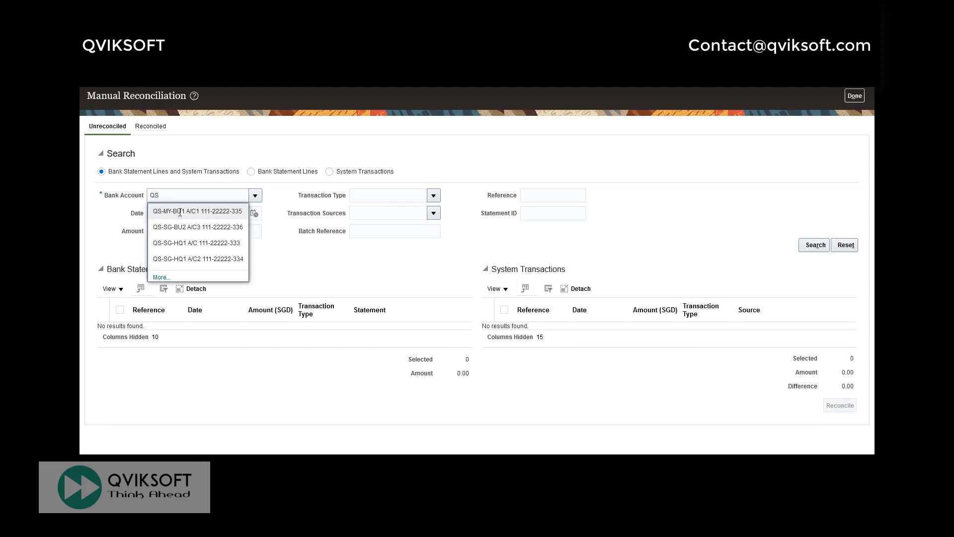
left_click(179, 211)
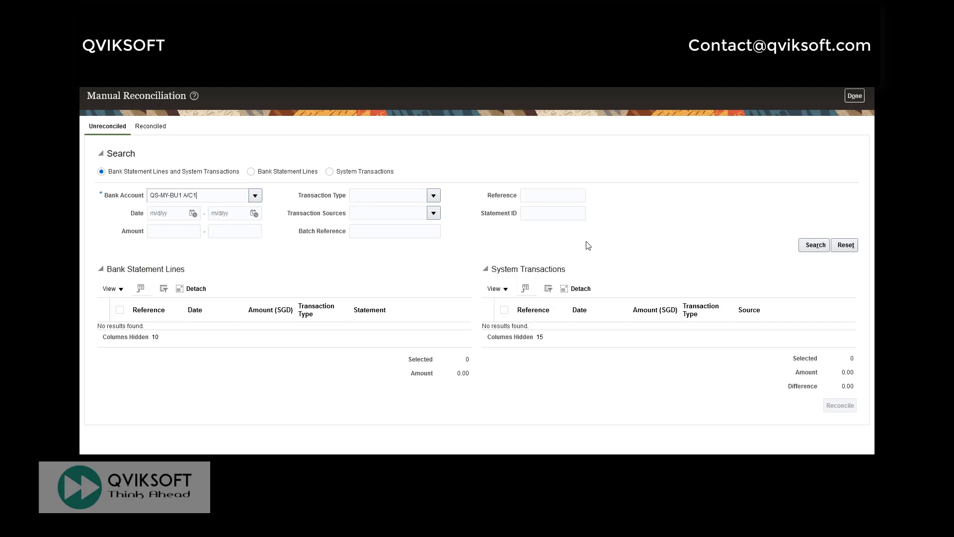
left_click(802, 245)
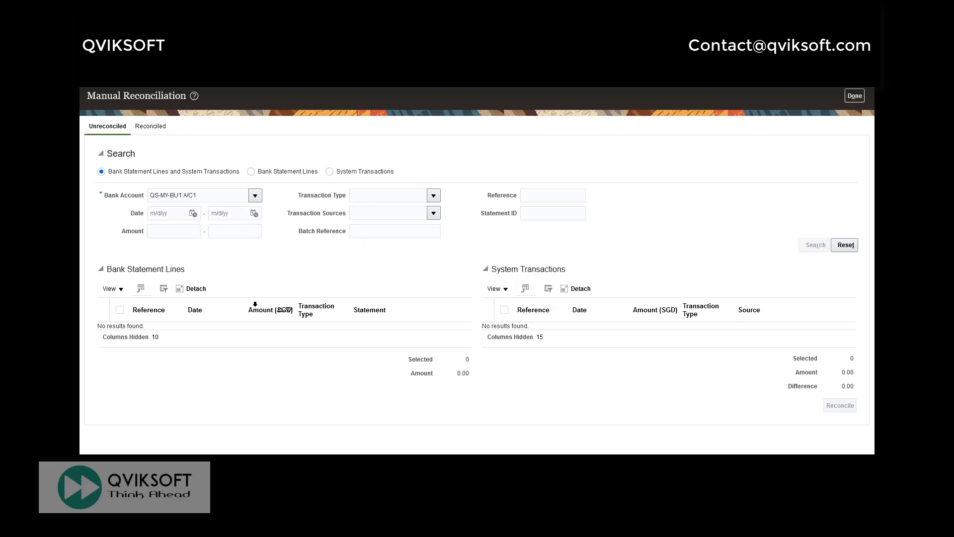
- Reconcile line 1 of statement 04 with the external 33,000 MYR system transaction and finish manual reconciliation
left_click(120, 333)
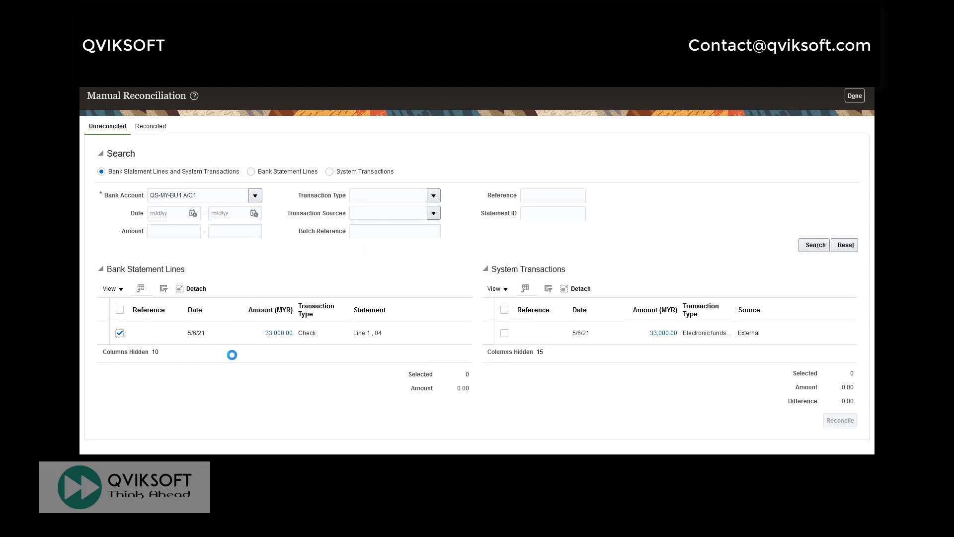
left_click(504, 333)
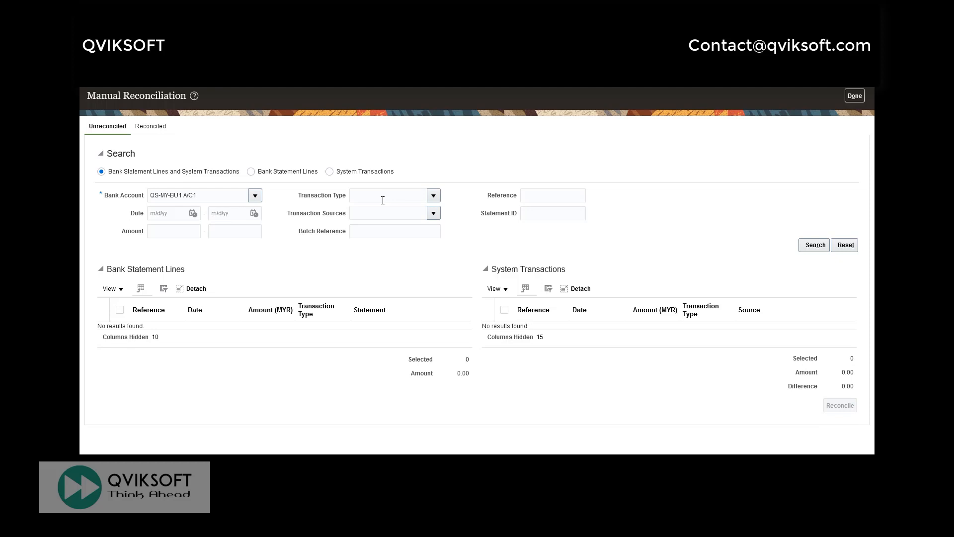
left_click(854, 95)
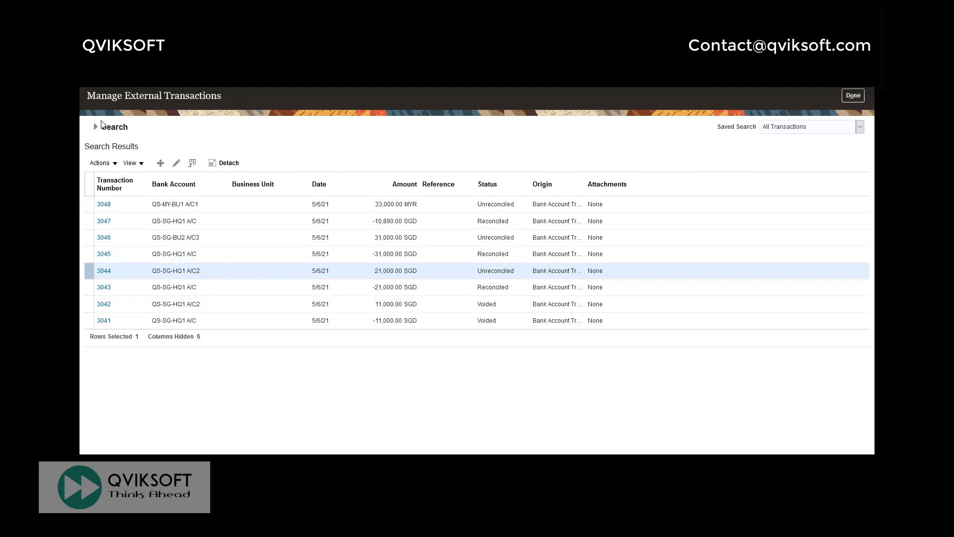
- Check the updated statuses of the transfer transactions in the external transactions list and close it
left_click(101, 124)
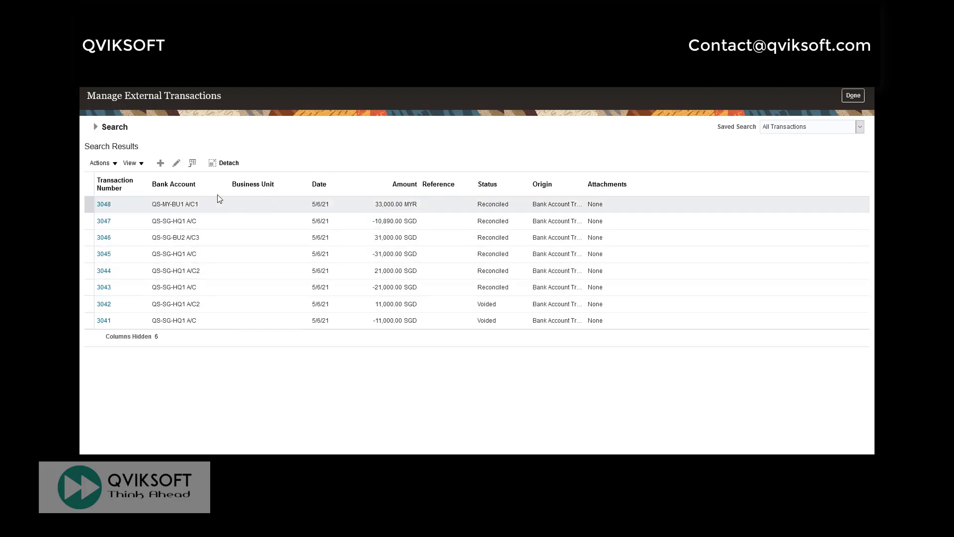
left_click(843, 96)
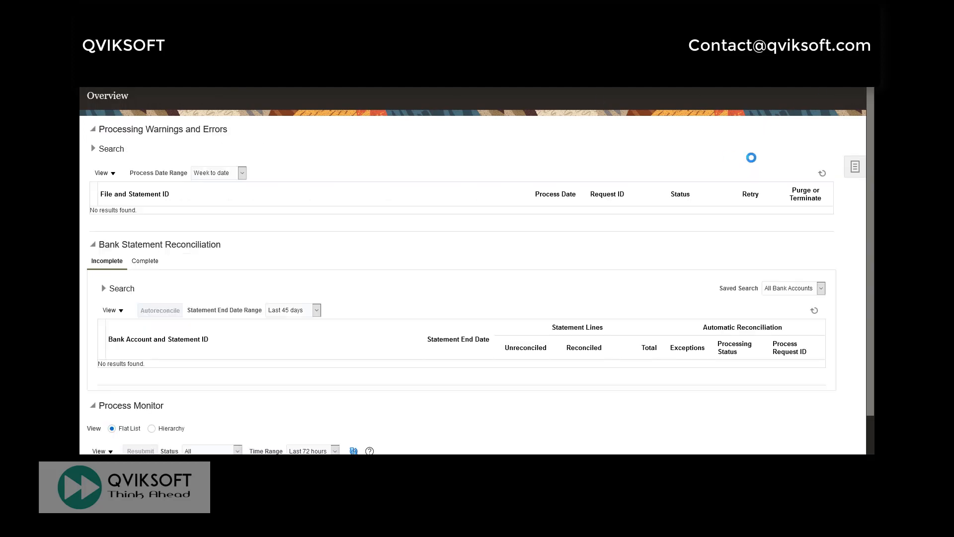
- Submit Create Accounting for the Cash Management subledger and ledger QS SG with journal batch Bank Transfer Test
left_click(852, 173)
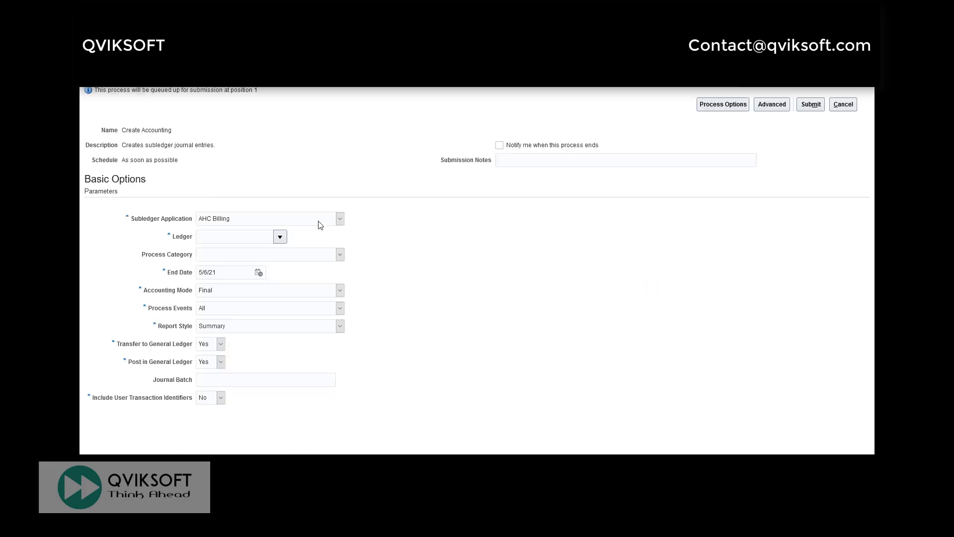
left_click(318, 220)
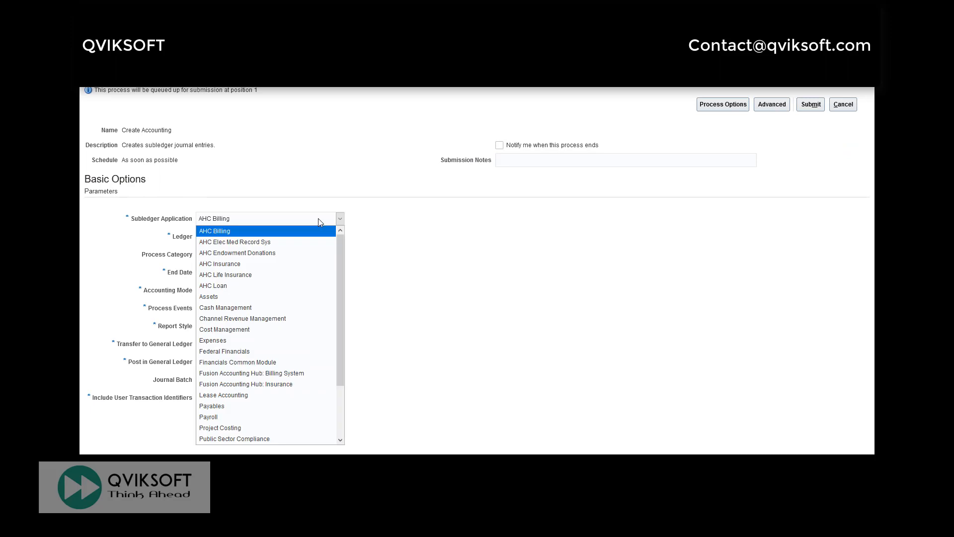
left_click(290, 307)
left_click(254, 236)
type("QS SG")
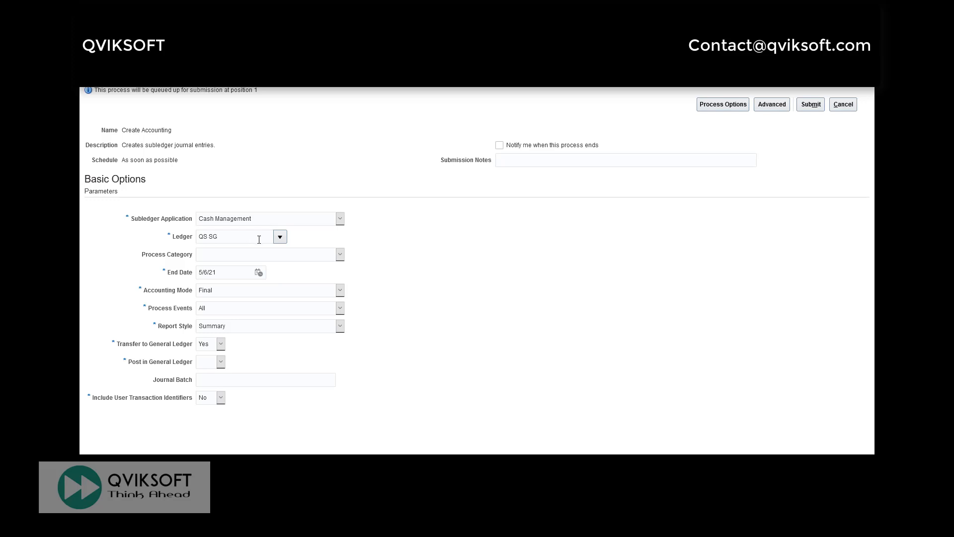
left_click(225, 379)
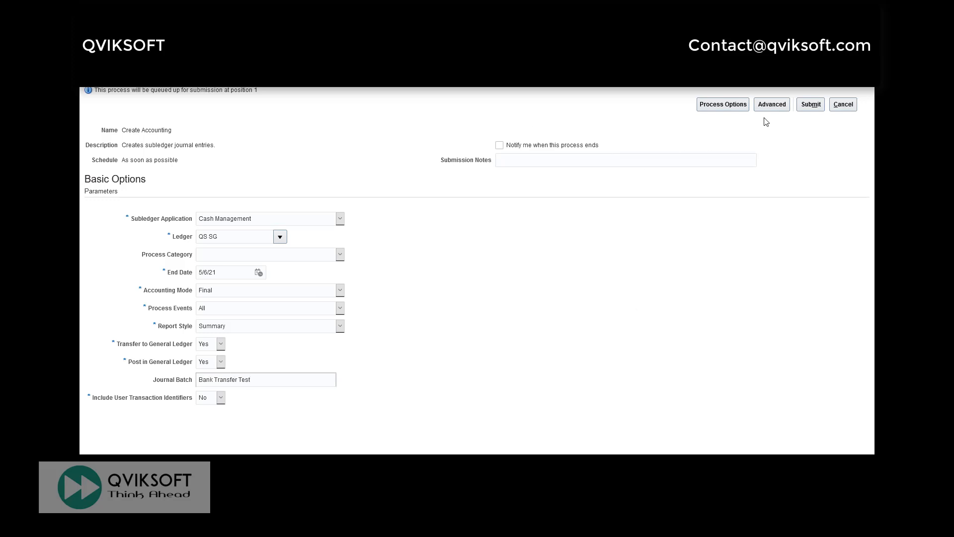
left_click(810, 103)
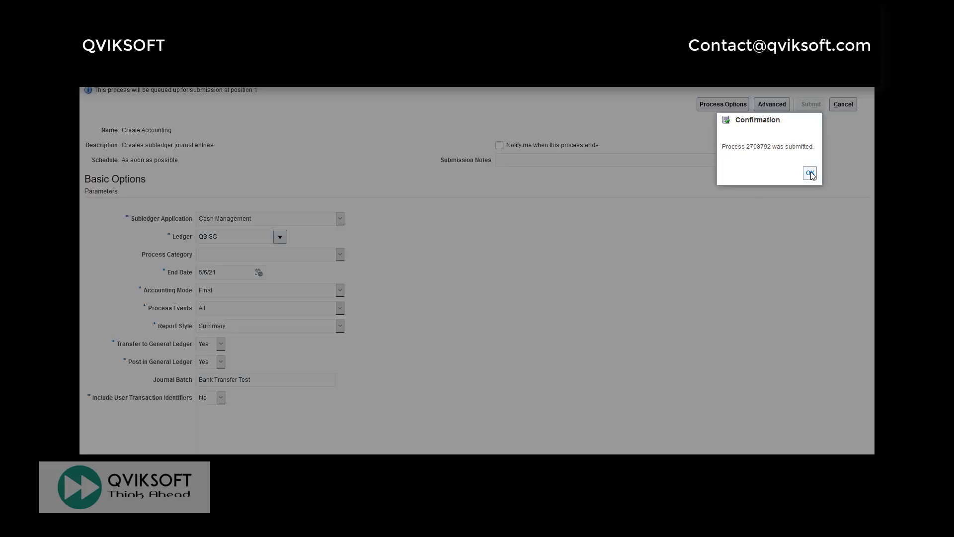
left_click(810, 172)
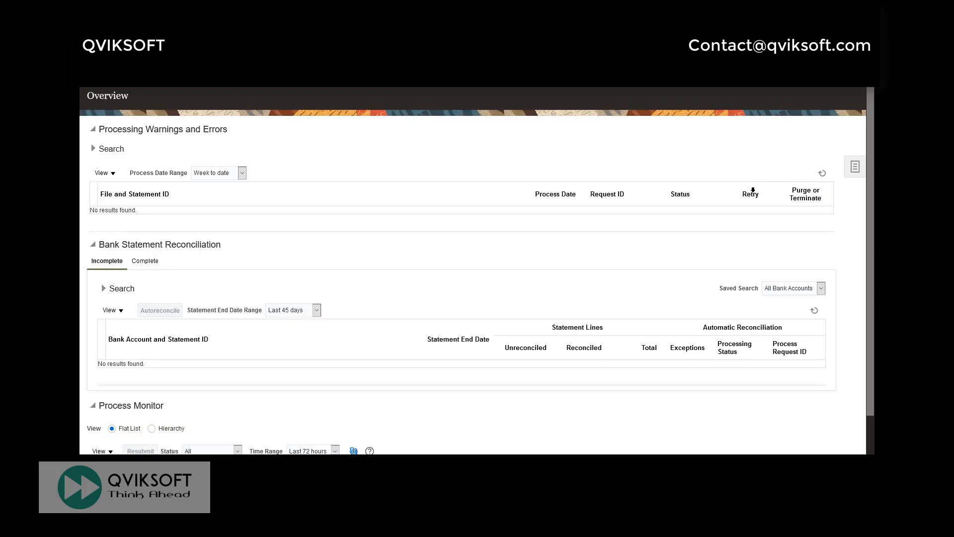
- Submit Create Accounting for the Cash Management subledger and ledger QS MY with journal batch Bank Transfer MY Test
left_click(850, 170)
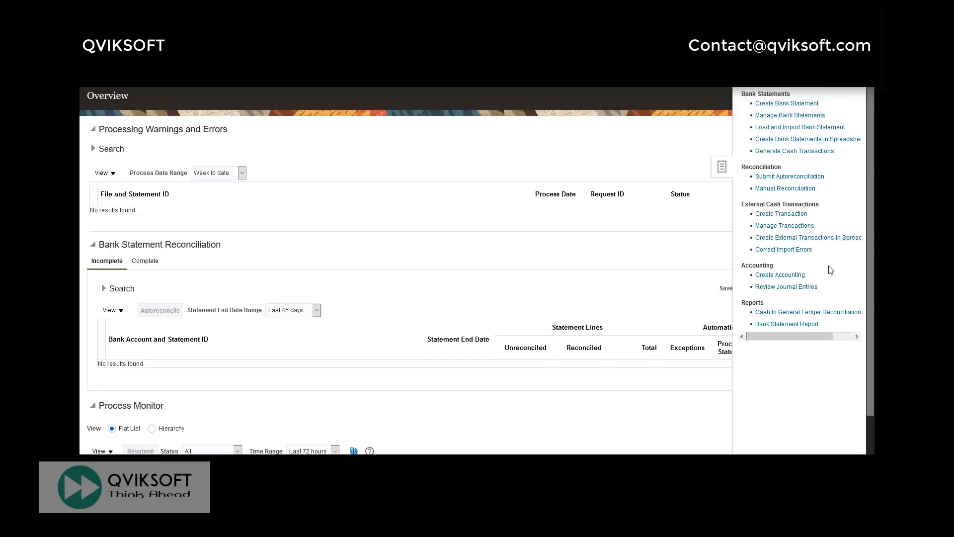
left_click(779, 278)
left_click(241, 219)
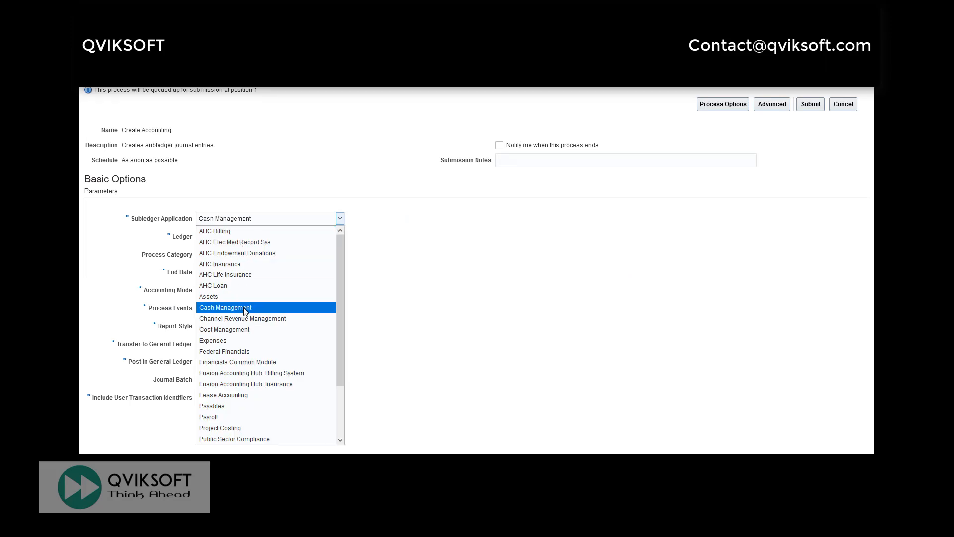
left_click(249, 307)
left_click(230, 239)
type("qs")
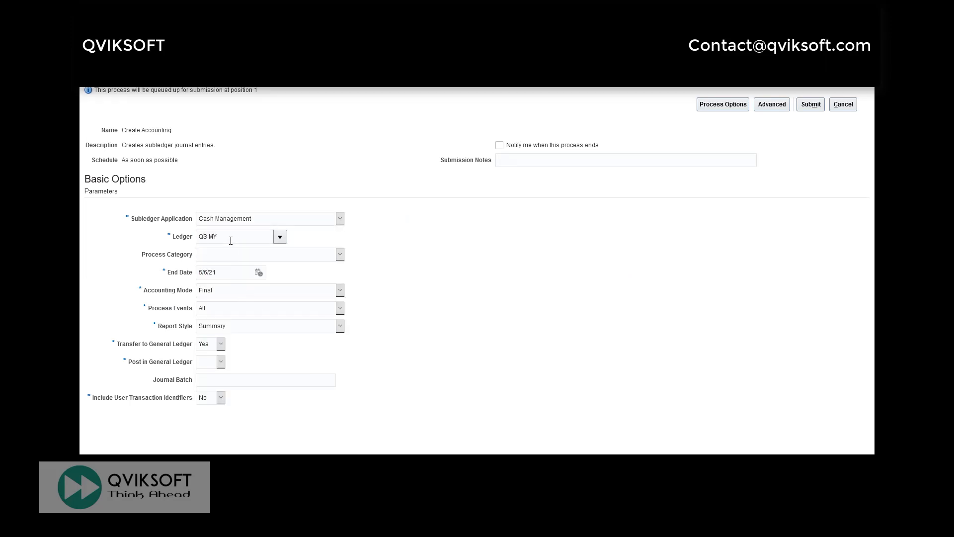
left_click(215, 379)
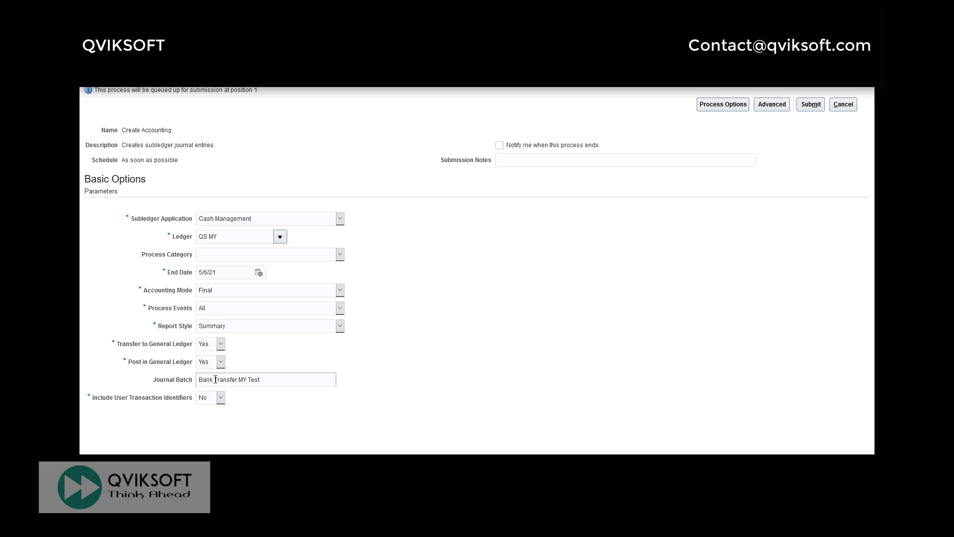
left_click(811, 104)
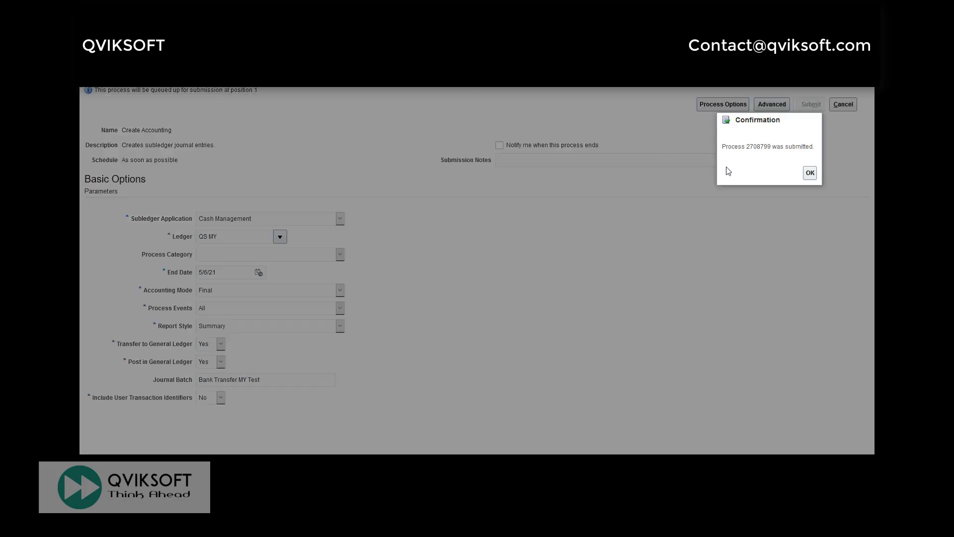
left_click(810, 173)
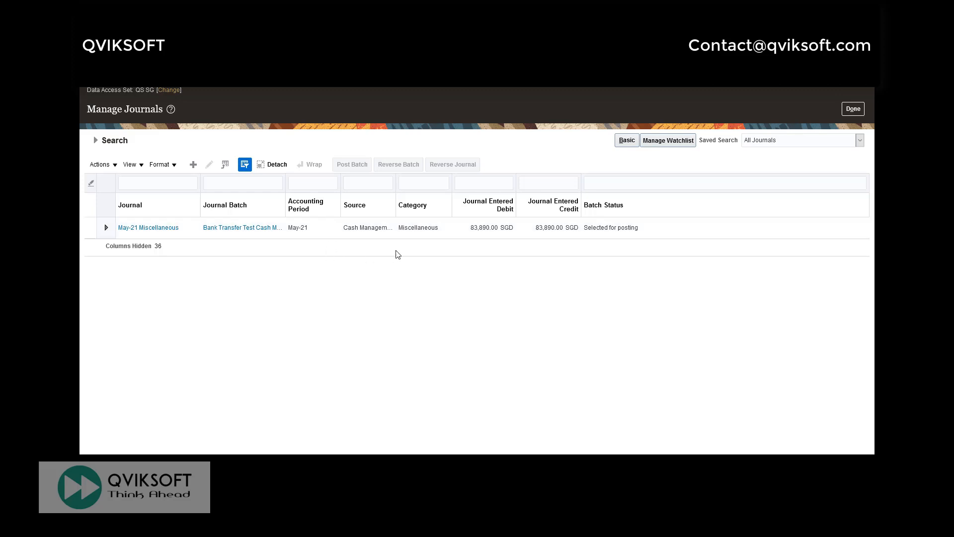
- Open the May-21 Miscellaneous journal of the Bank Transfer Test batch and examine its journal lines
left_click(141, 228)
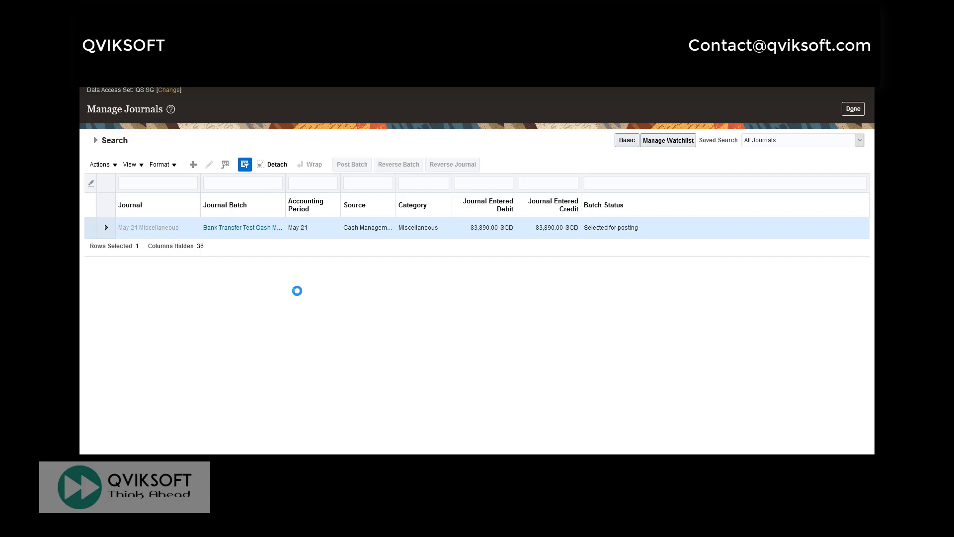
scroll(317, 336, "down", 3)
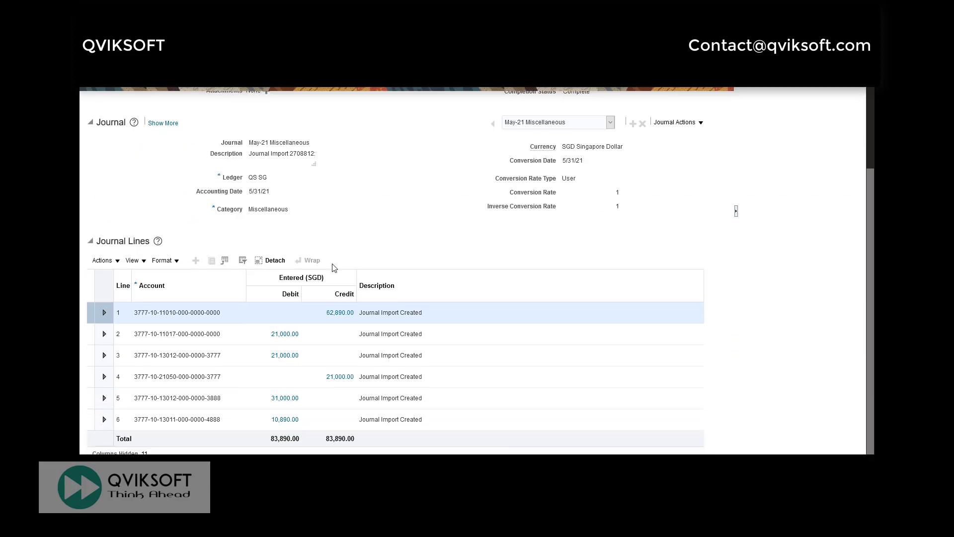
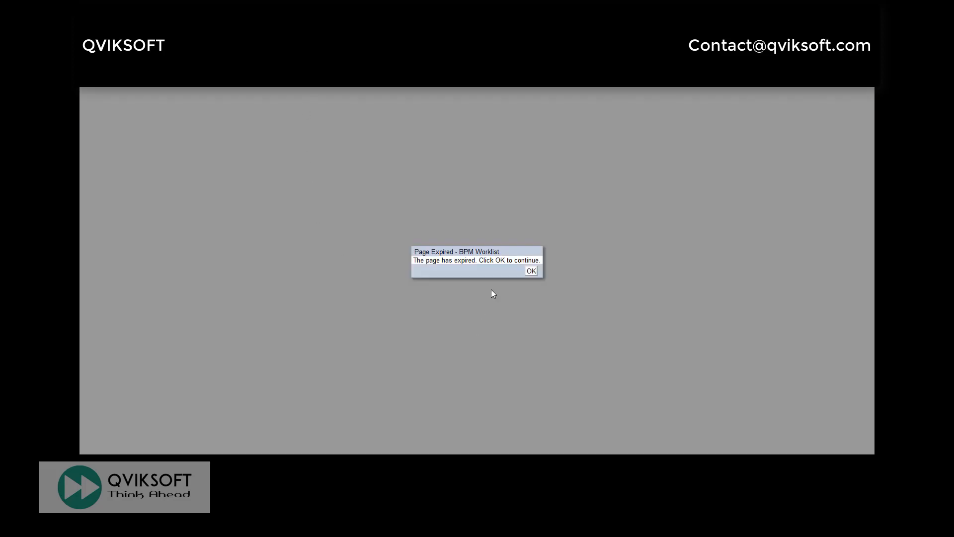
- Open the BankAcctTransferRequestForAction task's assignee rule in BPM Worklist and examine the IF/THEN conditions of its BankAccountTransferSerialApproval ruleset
left_click(530, 271)
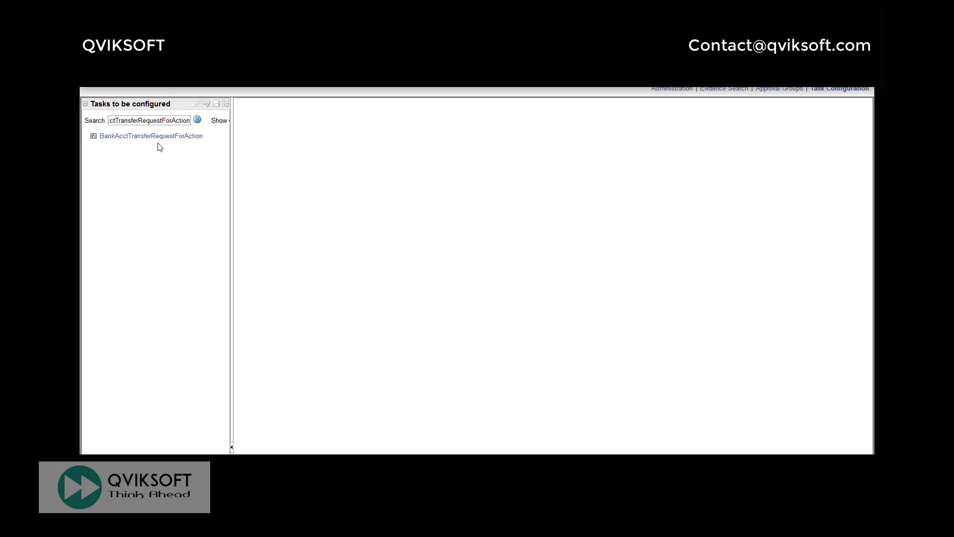
left_click(157, 135)
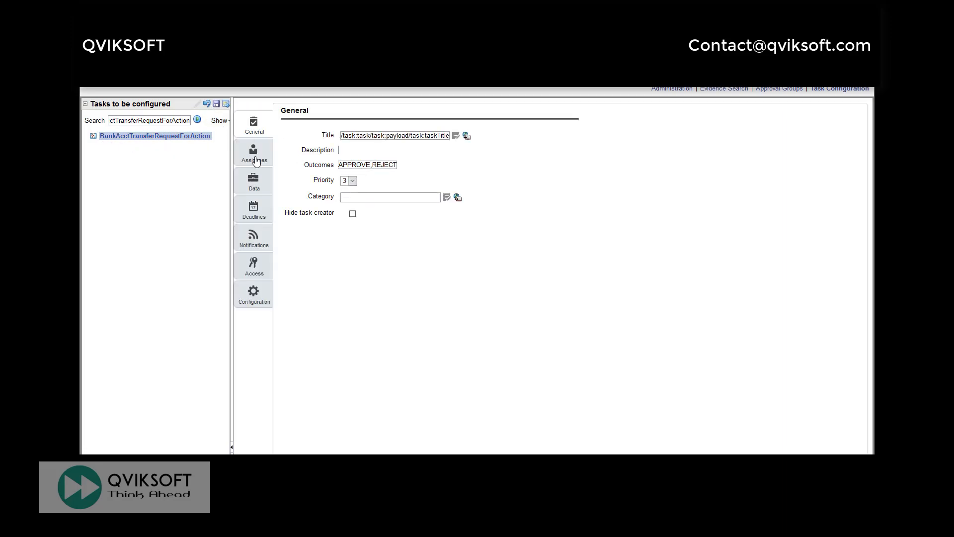
left_click(256, 155)
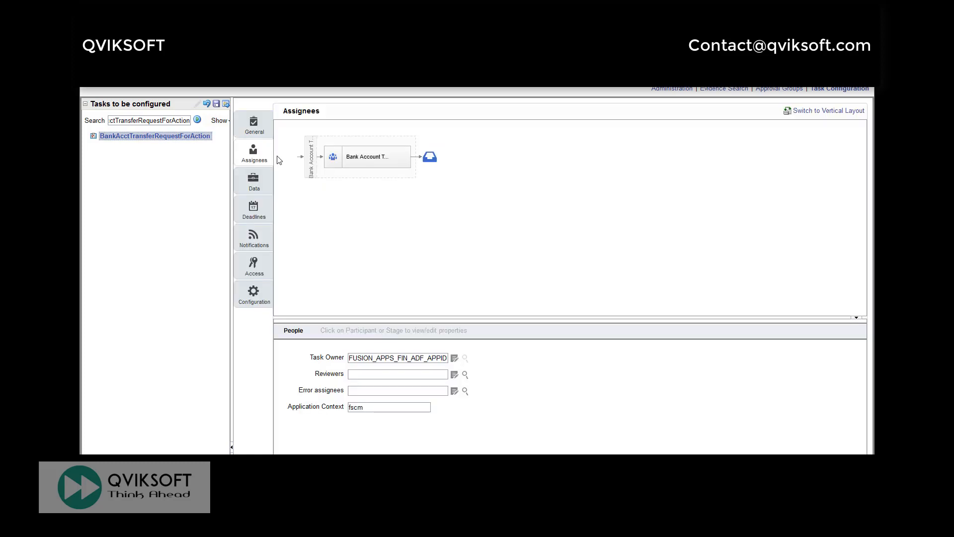
left_click(406, 164)
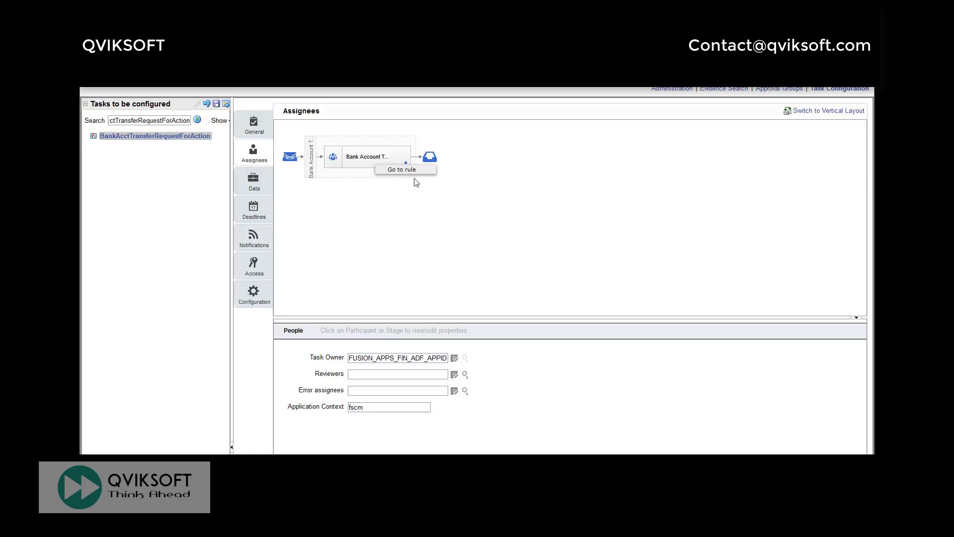
left_click(413, 175)
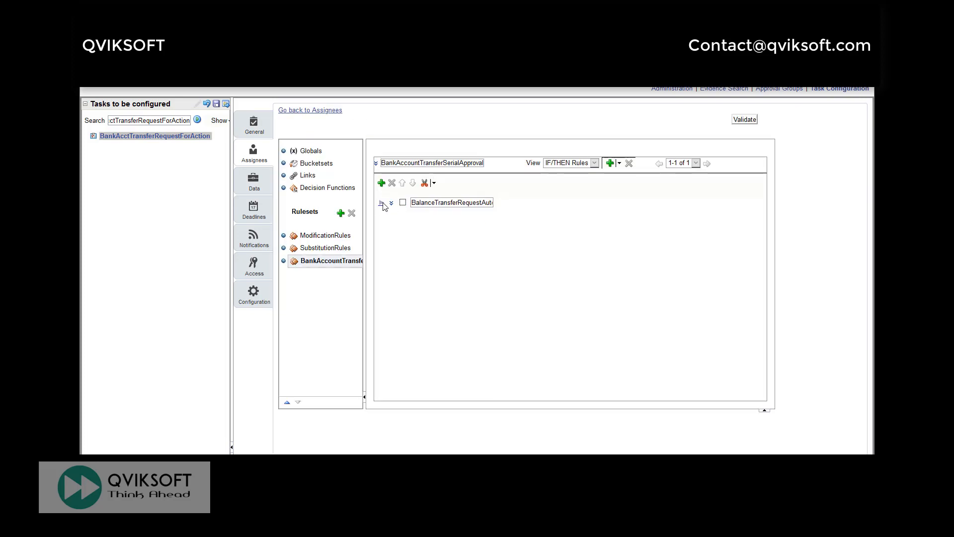
left_click(381, 204)
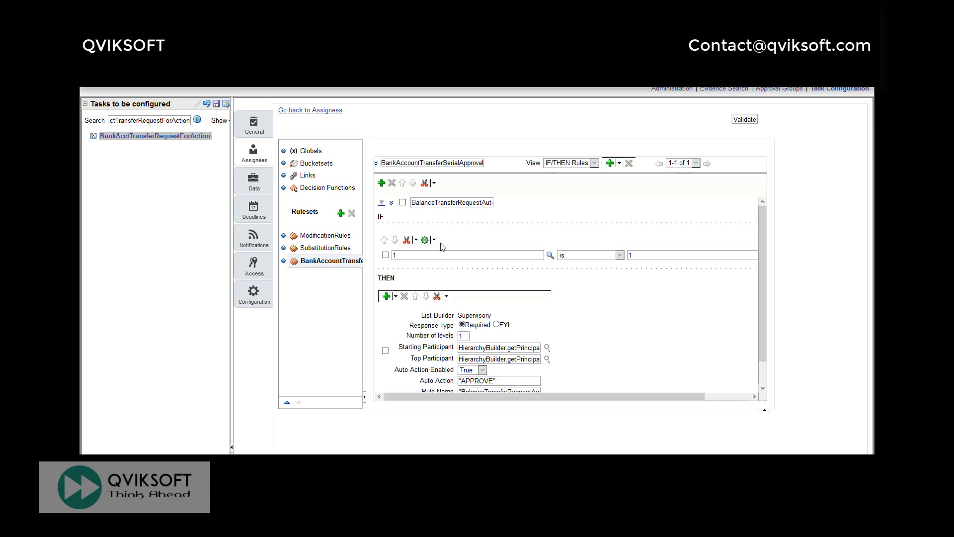
- Browse the selectable attributes for the rule's IF condition and examine those under FinCeBatTransferApproval
scroll(495, 327, "down", 1)
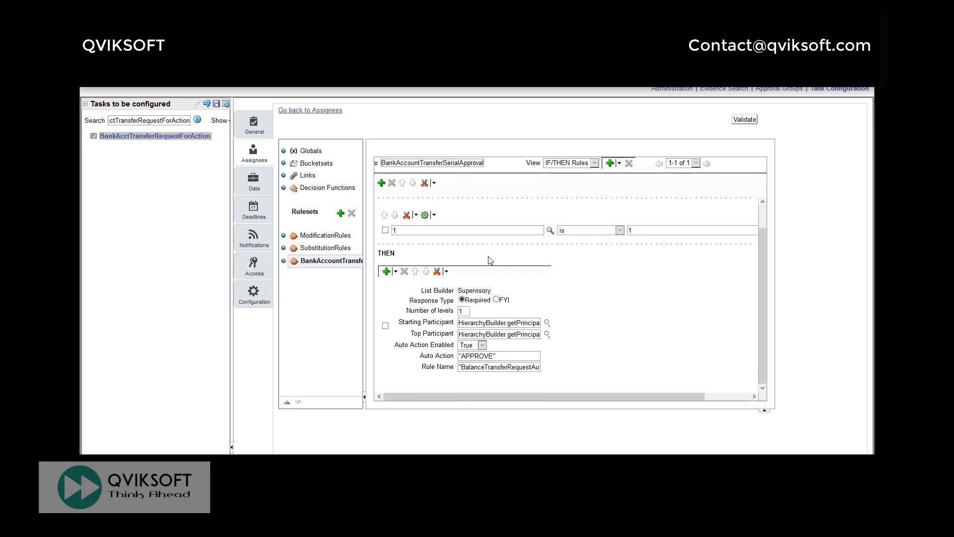
scroll(491, 260, "up", 1)
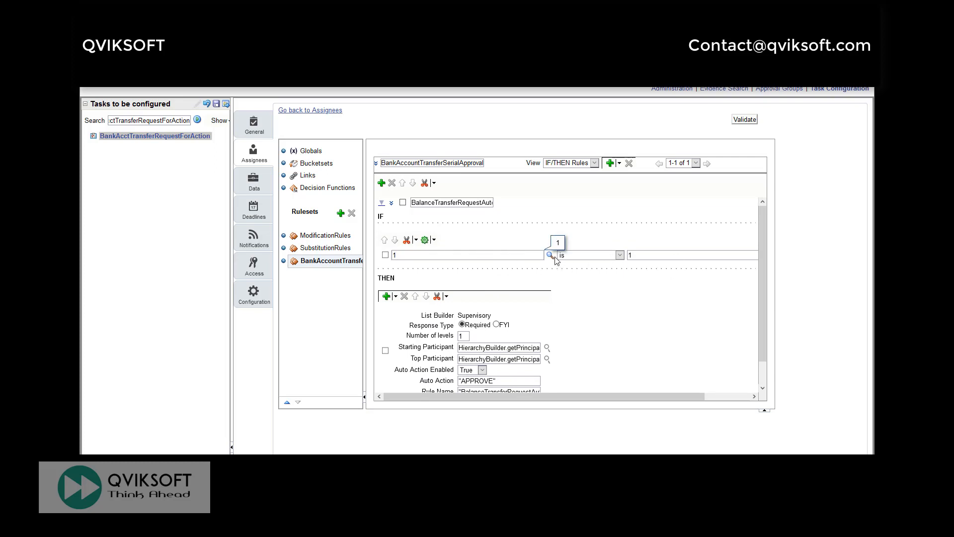
left_click(396, 257)
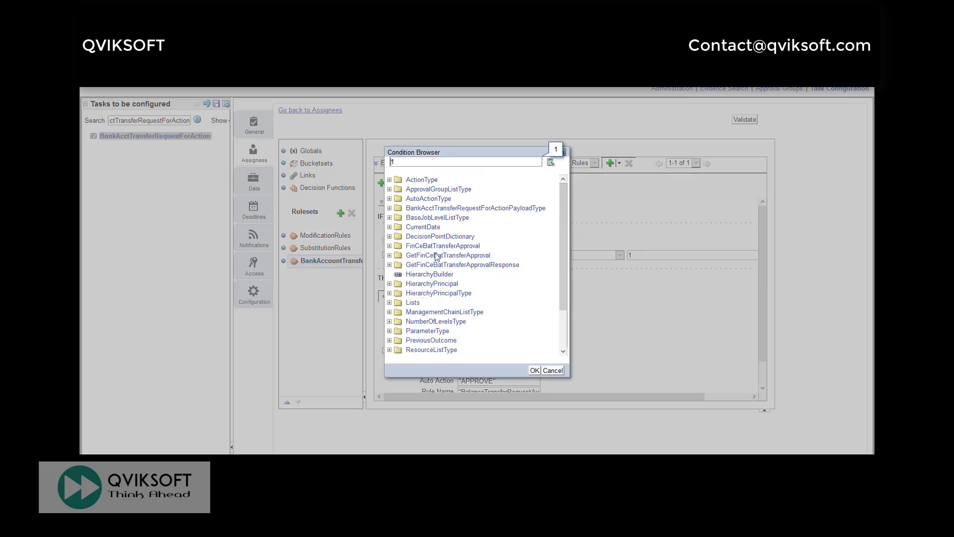
scroll(500, 276, "down", 1)
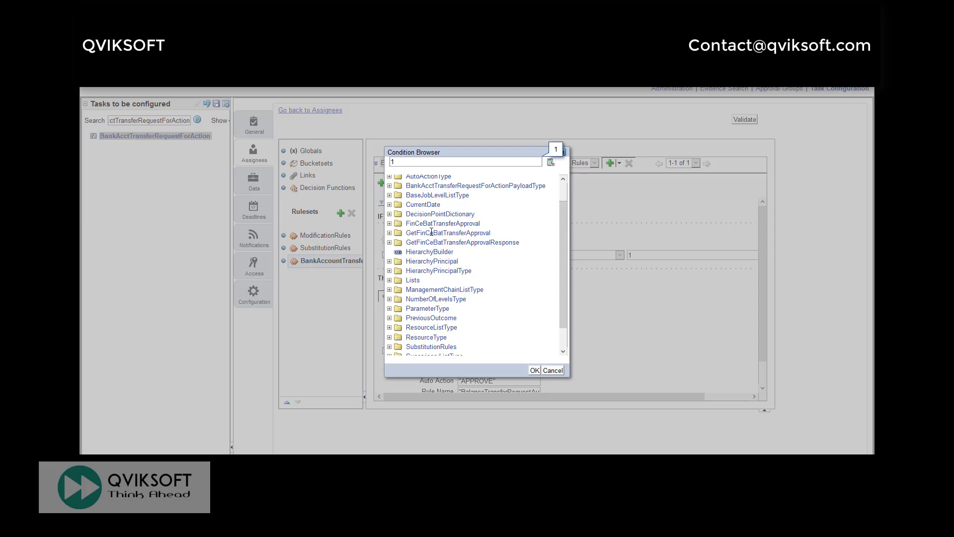
scroll(435, 252, "down", 1)
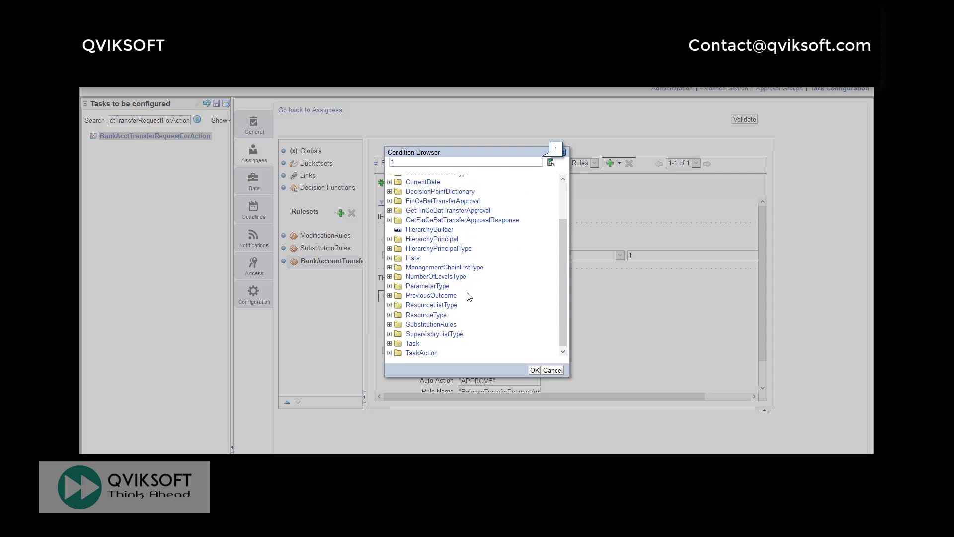
left_click(390, 199)
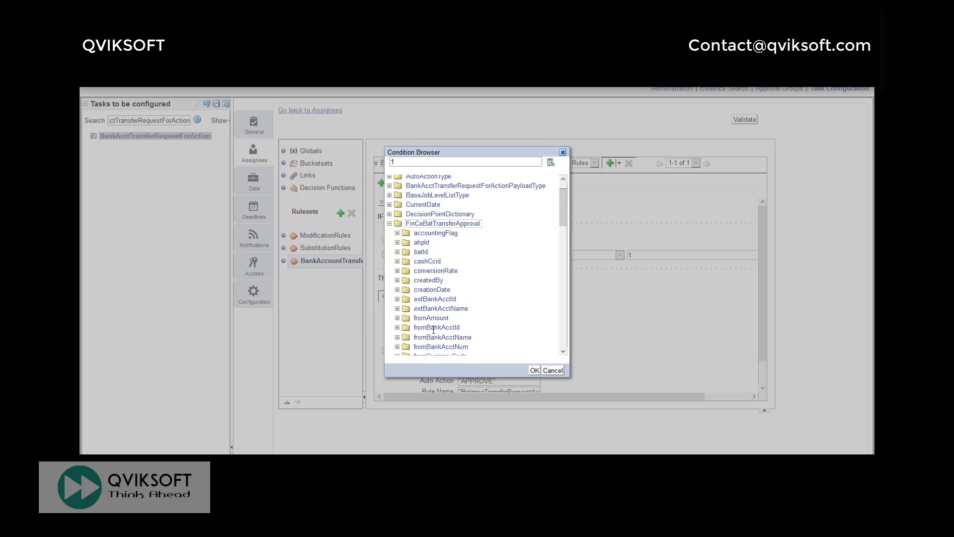
scroll(433, 329, "down", 3)
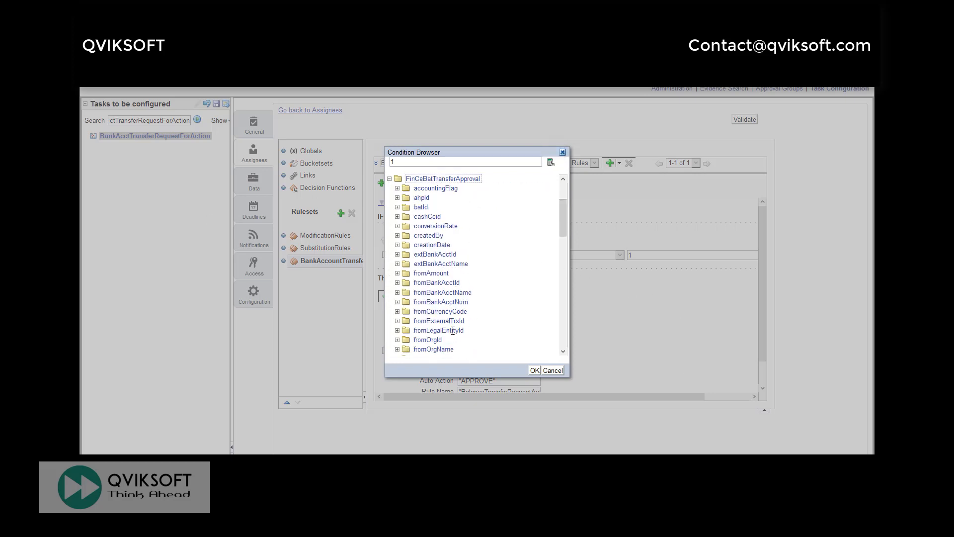
scroll(452, 323, "down", 1)
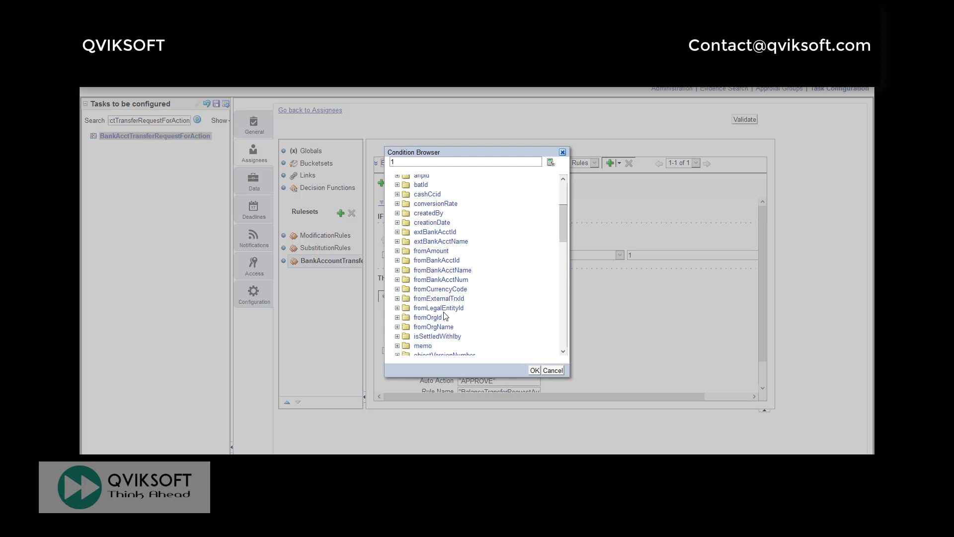
scroll(447, 304, "down", 1)
scroll(446, 302, "up", 3)
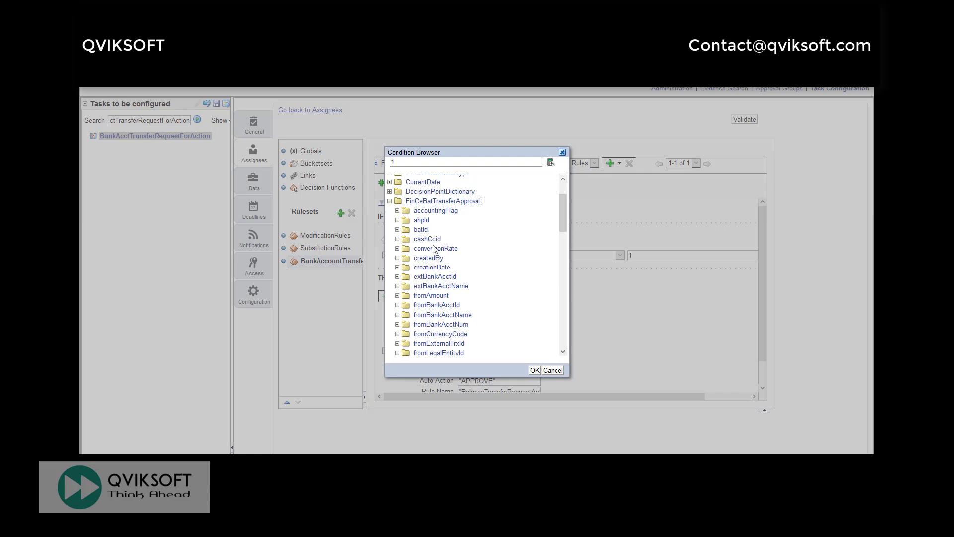
scroll(434, 252, "down", 3)
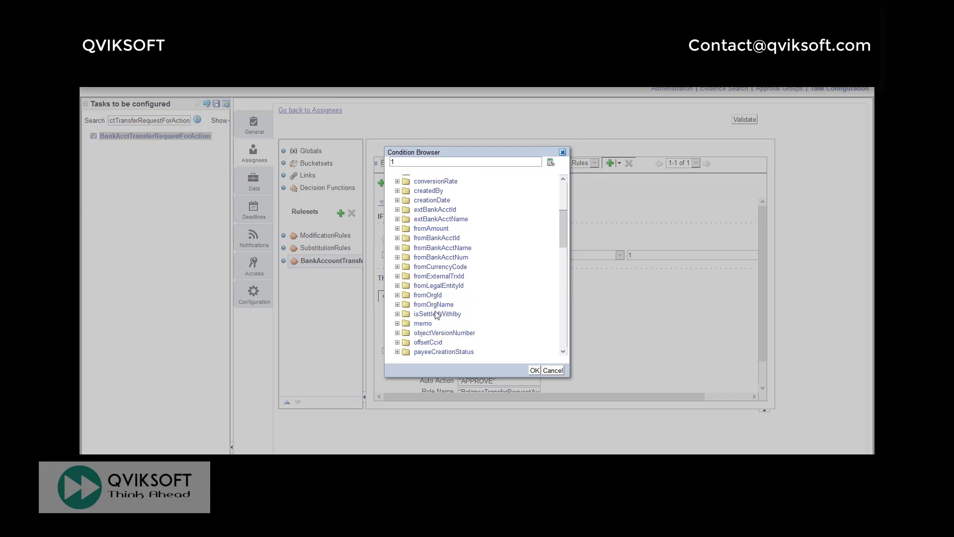
- Try fromLegalEntityId and fromBankAcctName as the attribute for the IF condition, and discard the selection
left_click(450, 286)
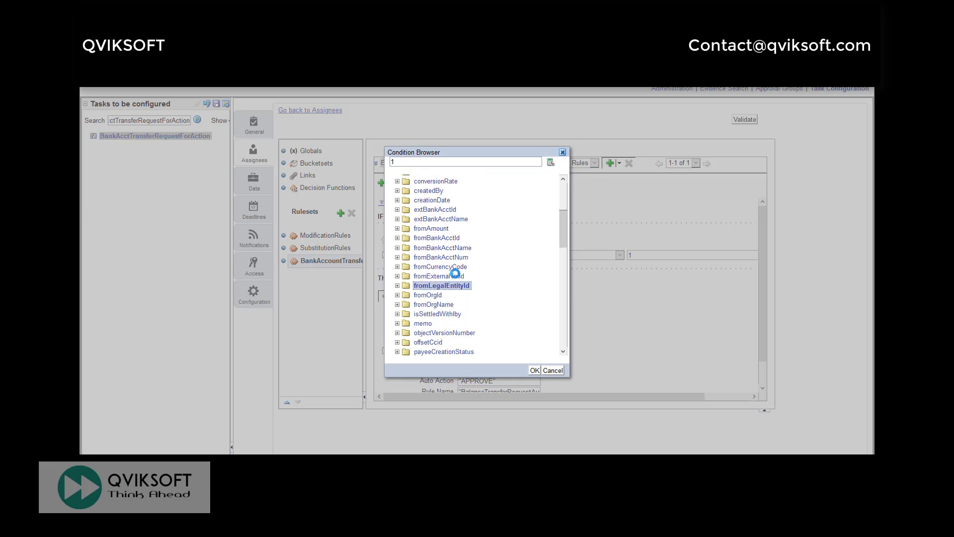
left_click(448, 249)
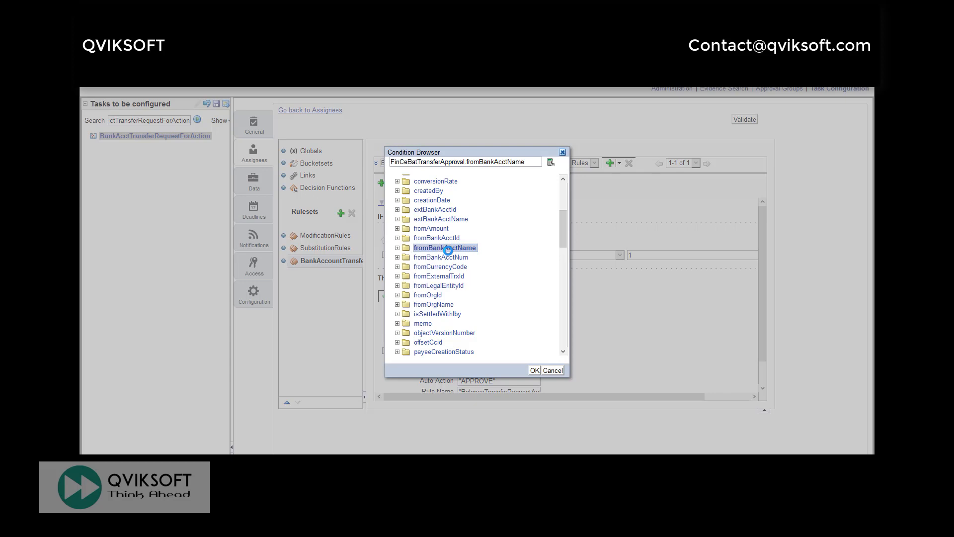
scroll(458, 267, "down", 2)
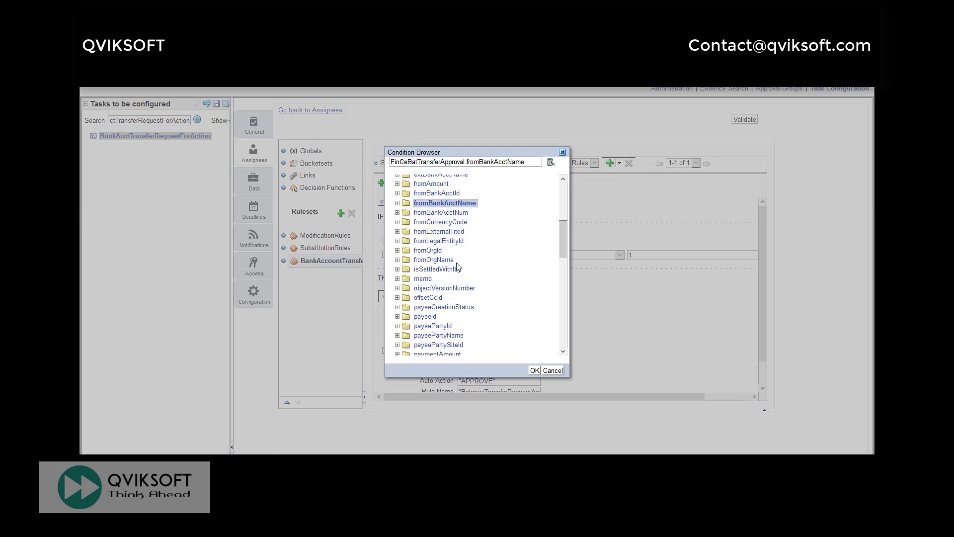
scroll(458, 267, "up", 3)
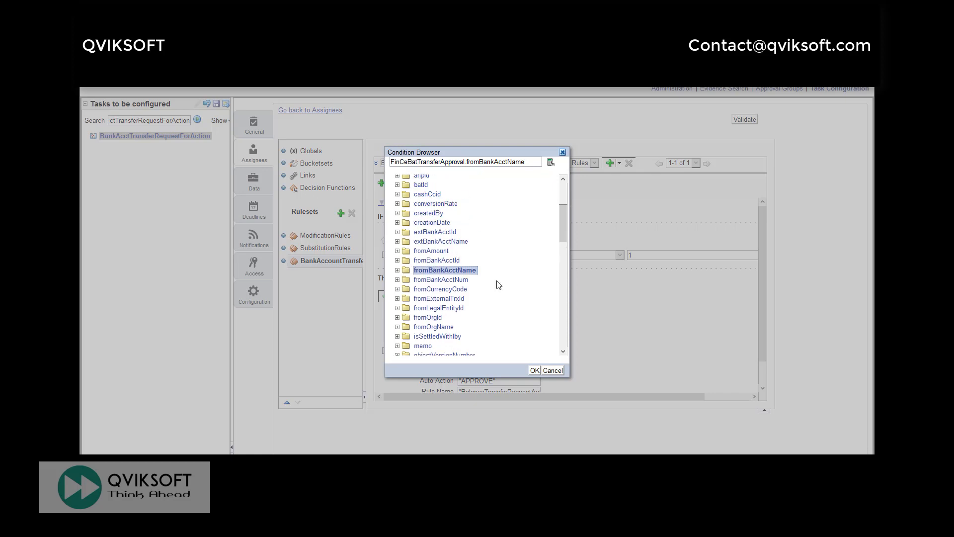
left_click(553, 370)
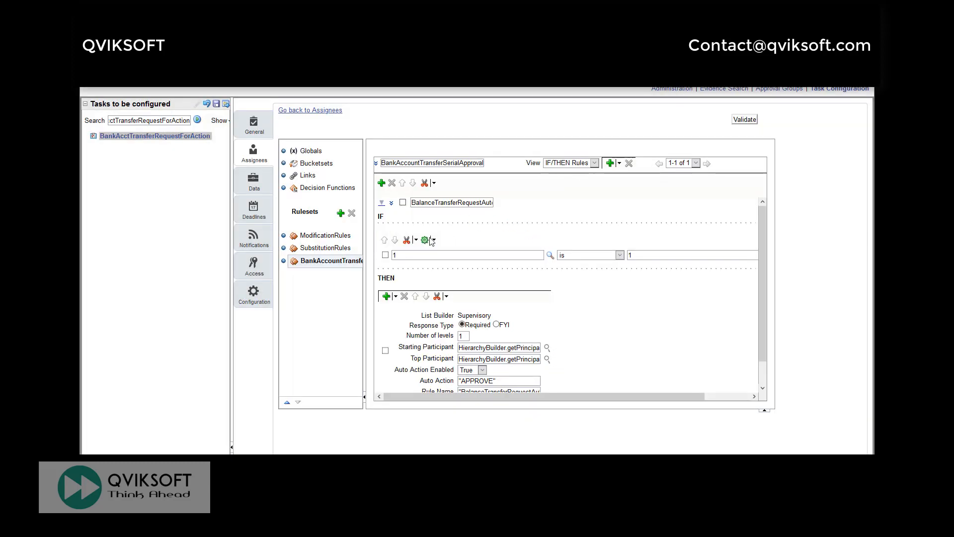
scroll(445, 252, "down", 1)
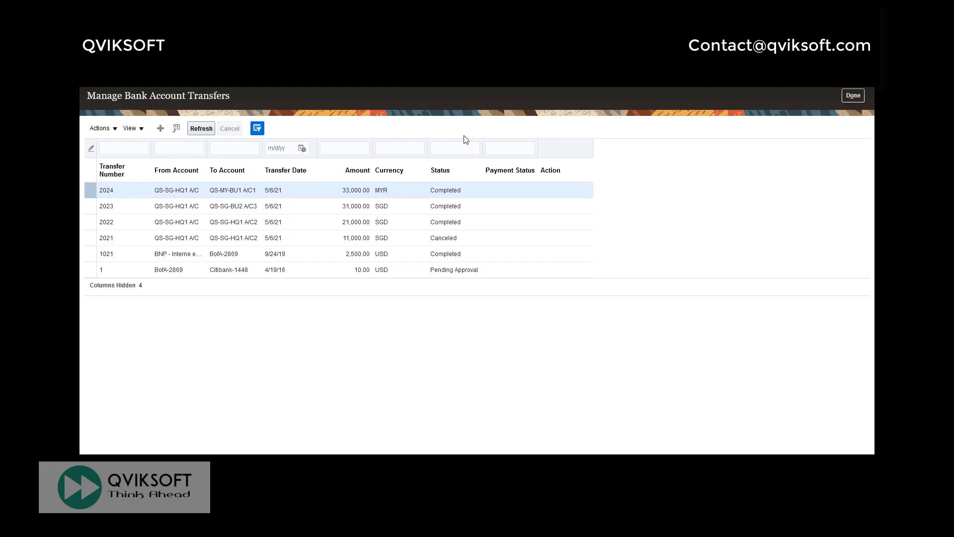
- Start a new bank account transfer of 51,000 SGD from QS-SG-HQ1 A/C to QS-SG-HQ1 A/C2
left_click(160, 129)
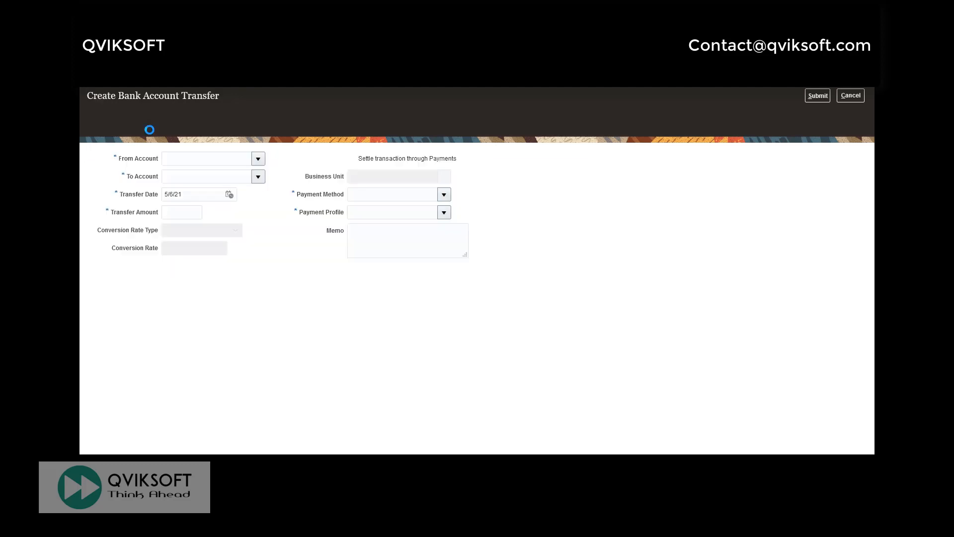
left_click(216, 130)
type("q")
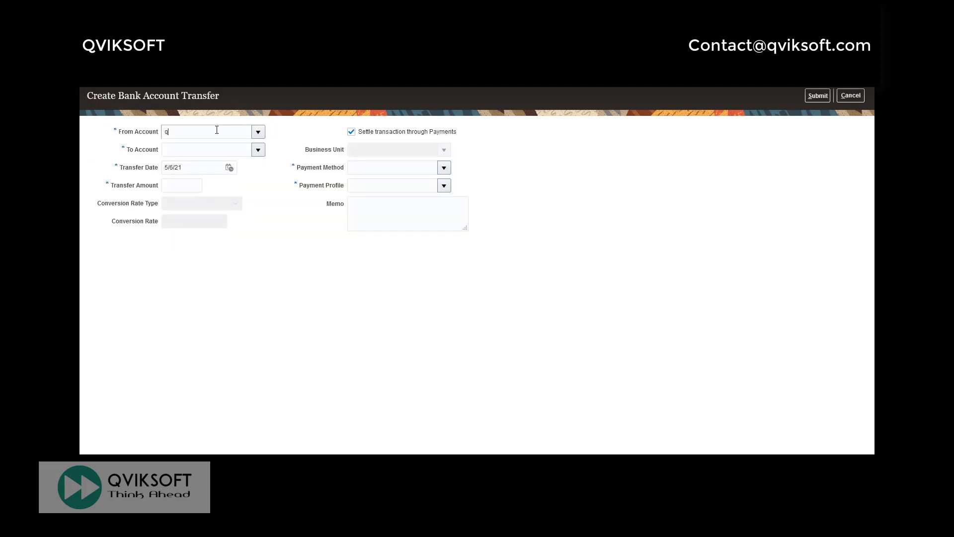
type("S")
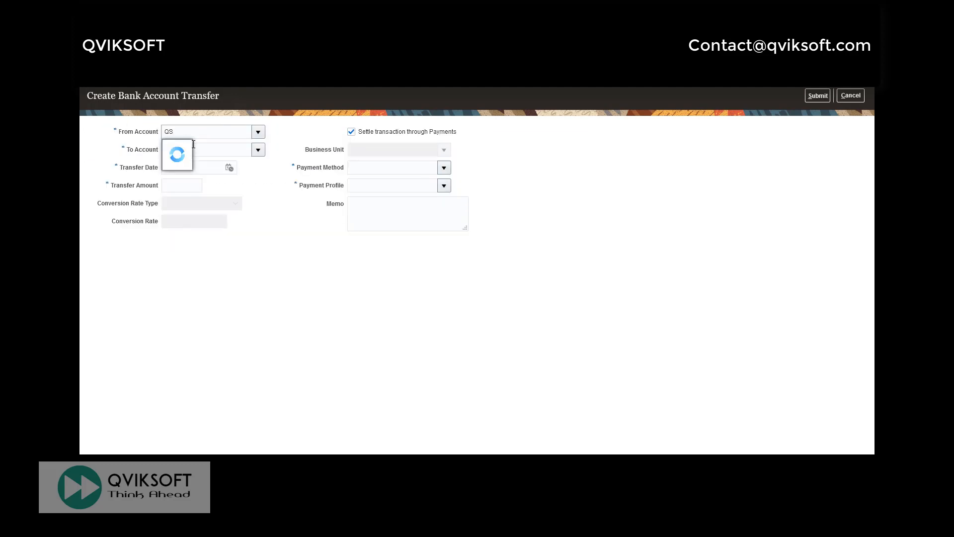
left_click(191, 173)
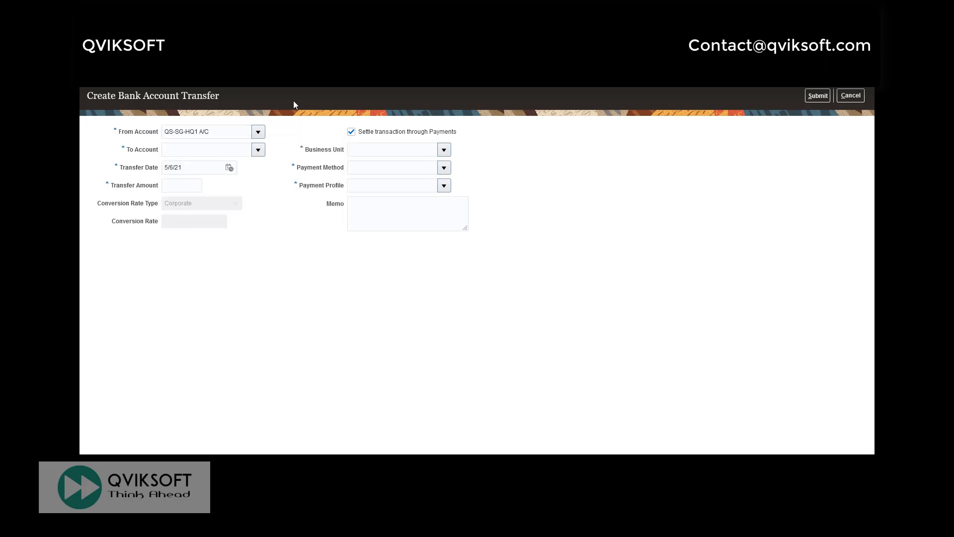
left_click(214, 148)
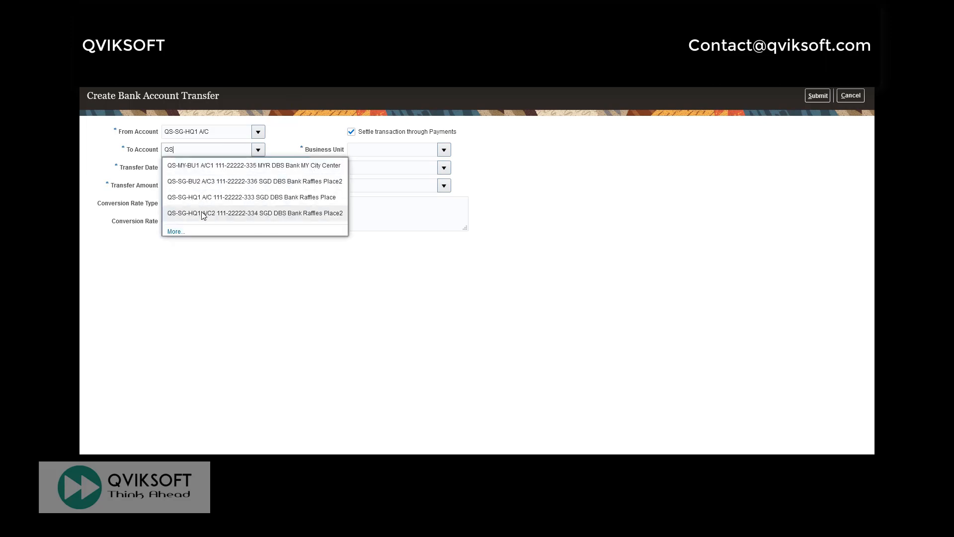
left_click(203, 213)
left_click(189, 186)
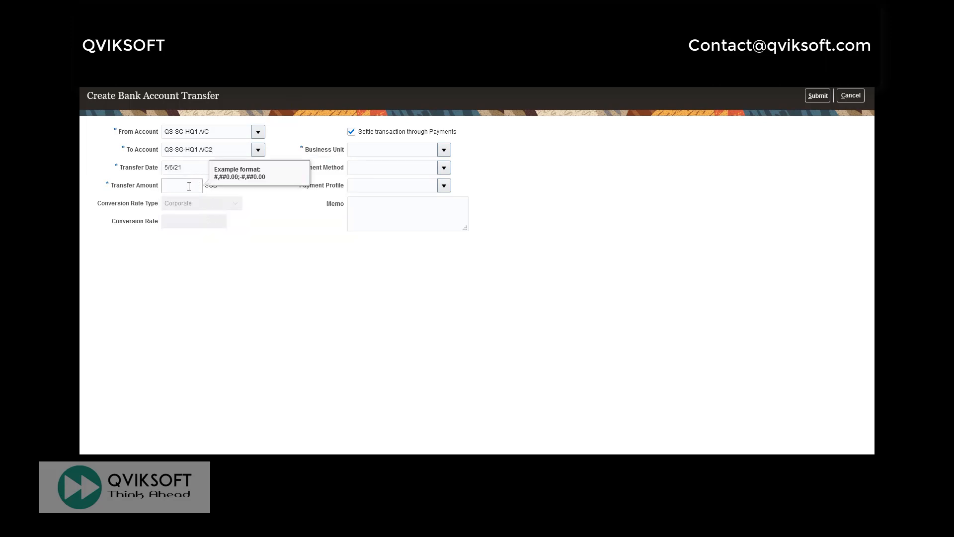
type("51,000")
key("Tab")
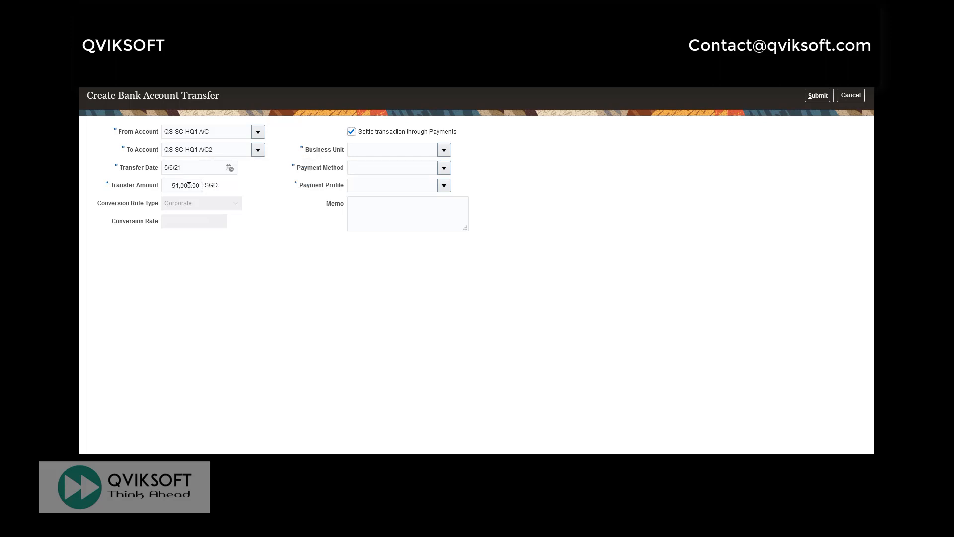
- Set the transfer's business unit to SG QS HQ BU1, payment method to QS_EFT, and payment profile to QS Payment Account QS EFT Payment Profile
left_click(420, 155)
type("SG")
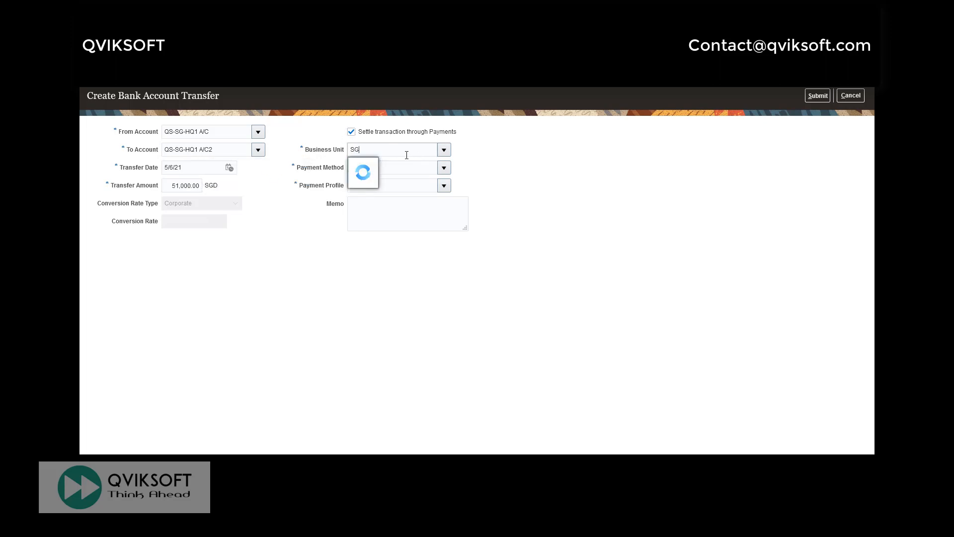
left_click(385, 164)
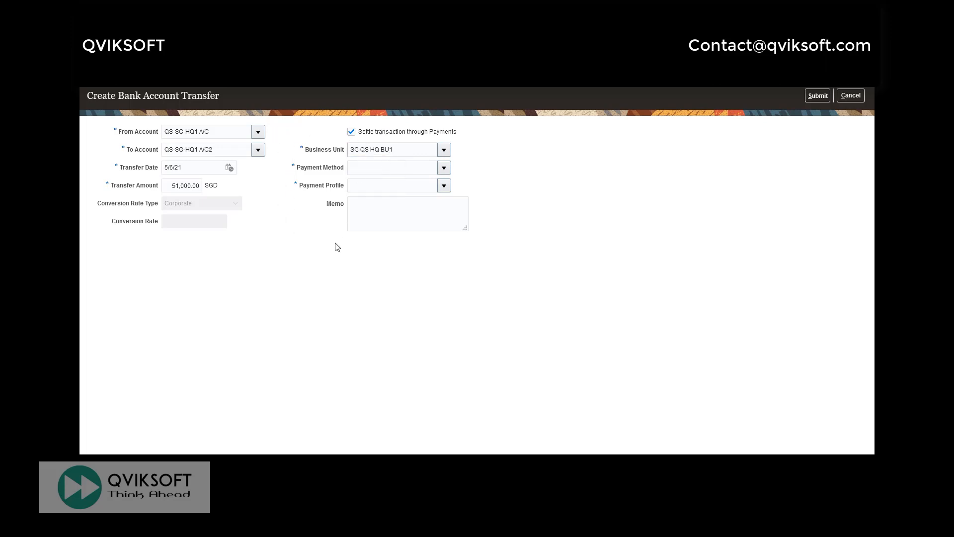
left_click(398, 167)
type("QS")
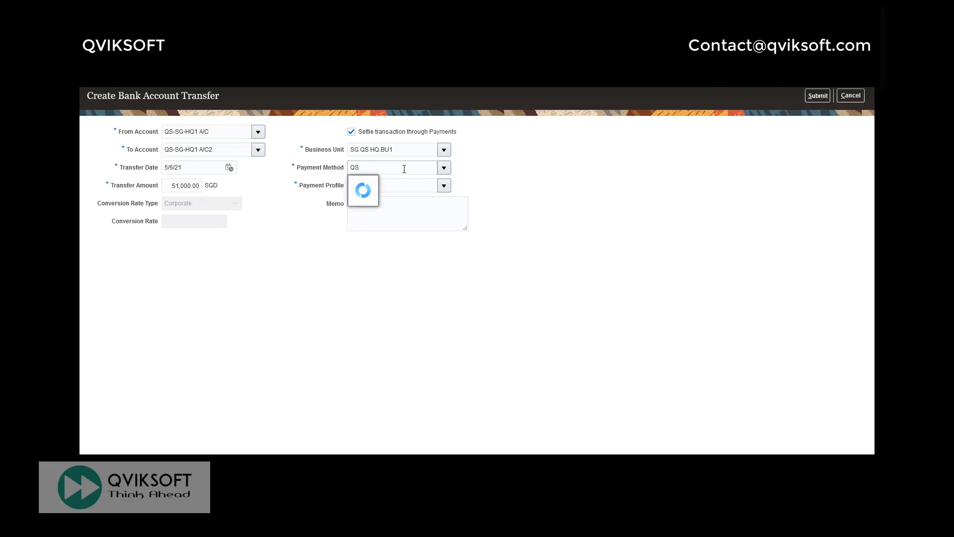
left_click(382, 193)
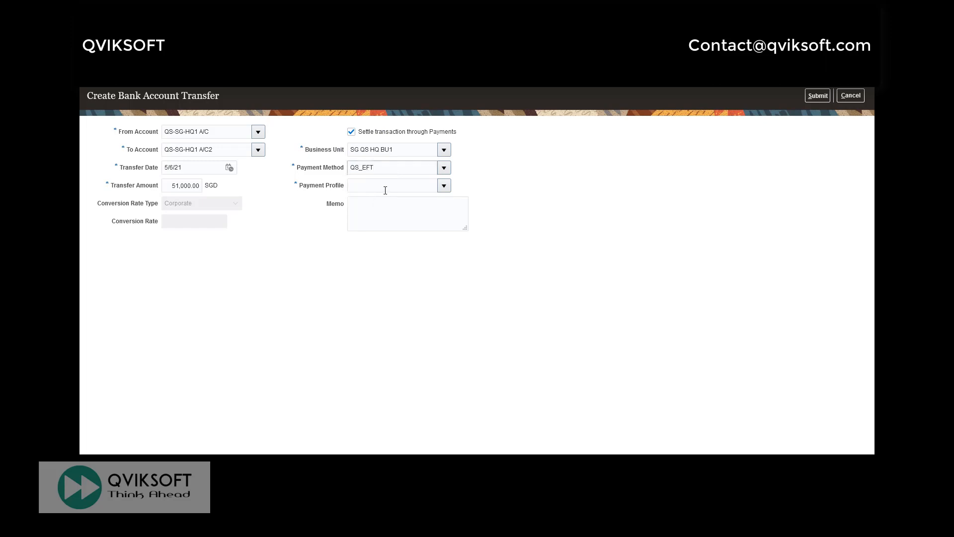
left_click(392, 187)
type("QS")
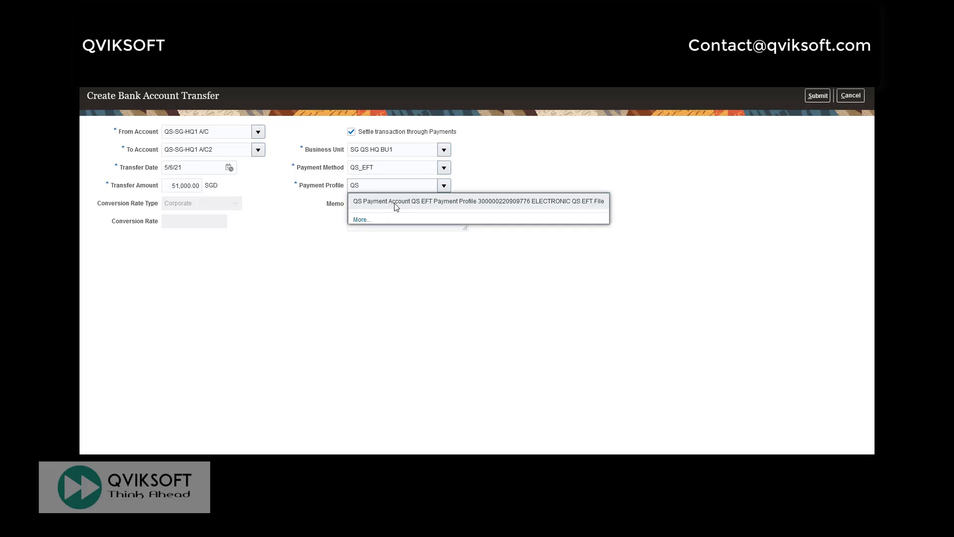
left_click(396, 207)
- Add the memo "Processing through AP" to the transfer and submit it
left_click(384, 210)
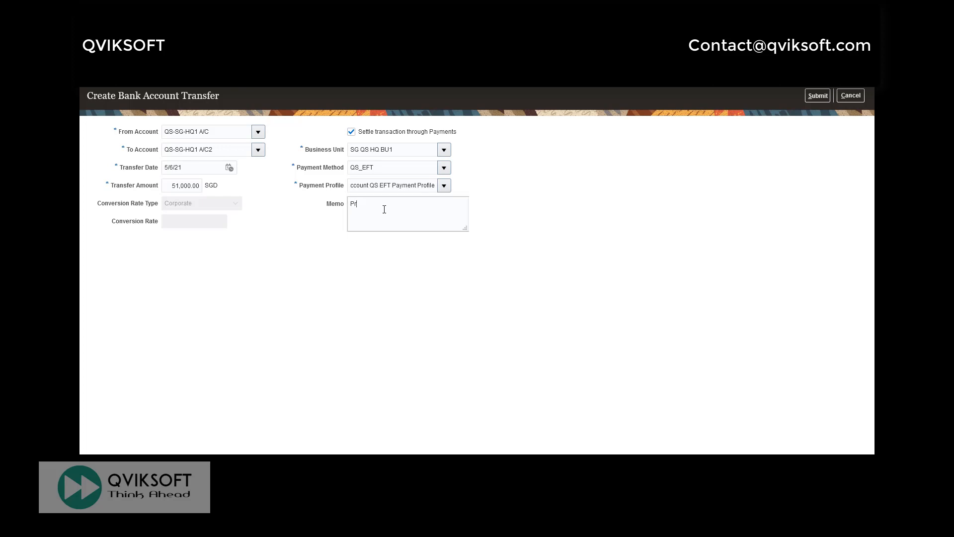
type("Processing through AP")
left_click(817, 96)
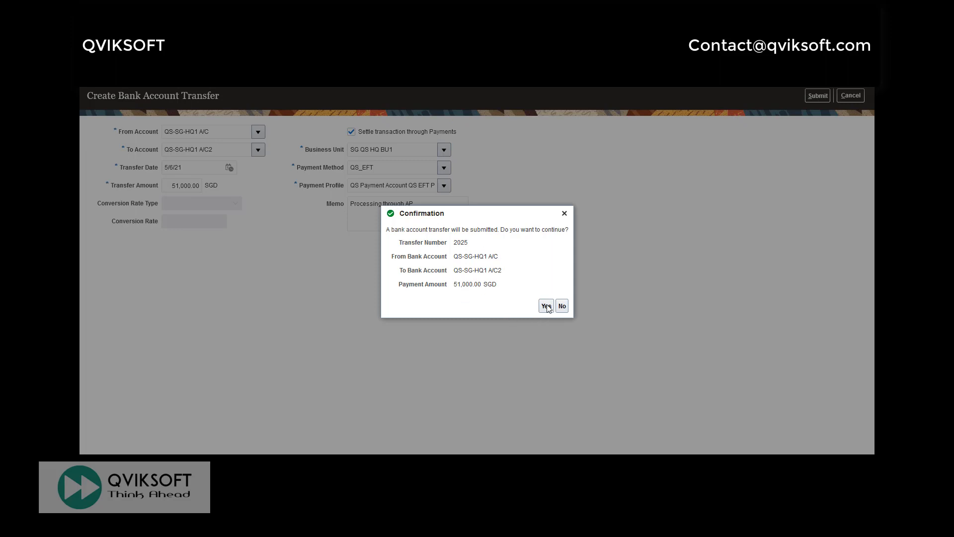
left_click(547, 306)
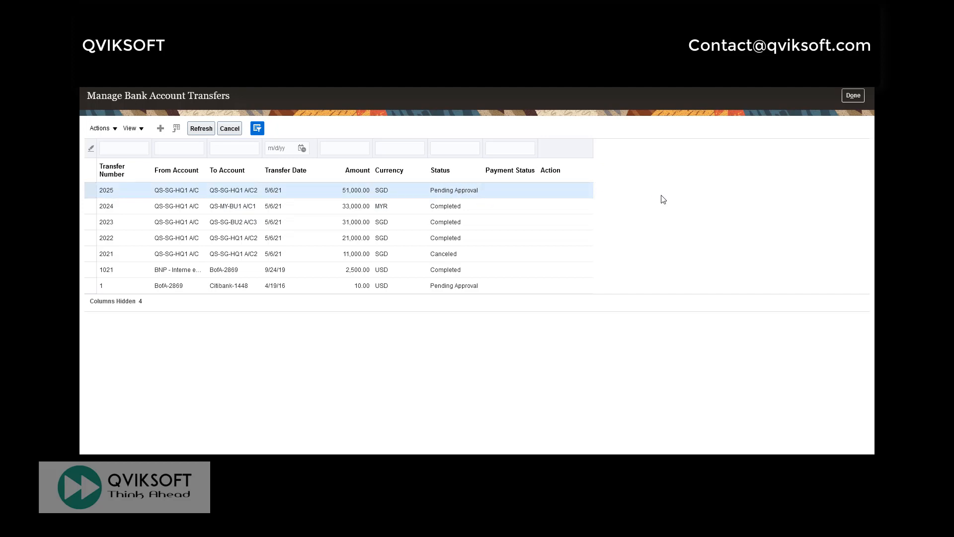
- Refresh the bank account transfers list repeatedly to check the 51,000 SGD transfer's status and payment status
left_click(201, 130)
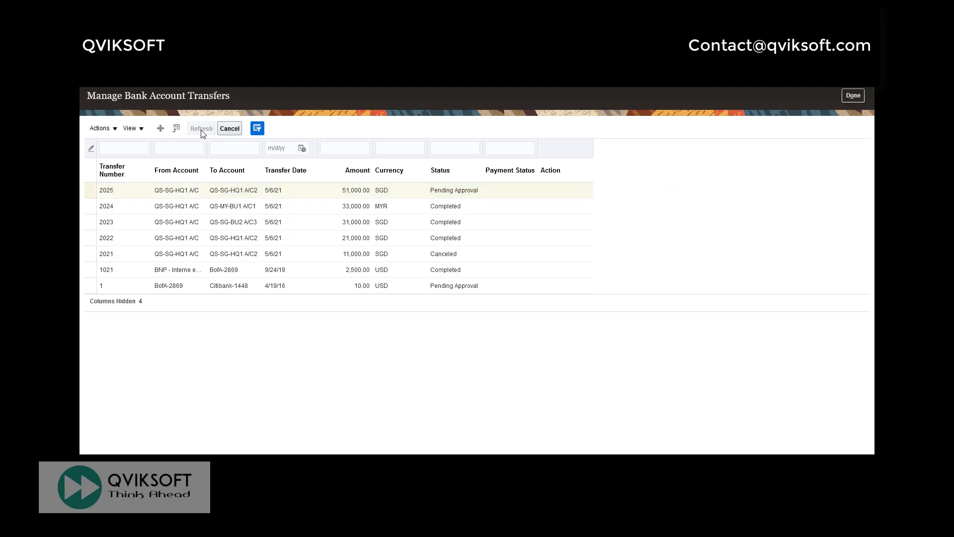
left_click(203, 131)
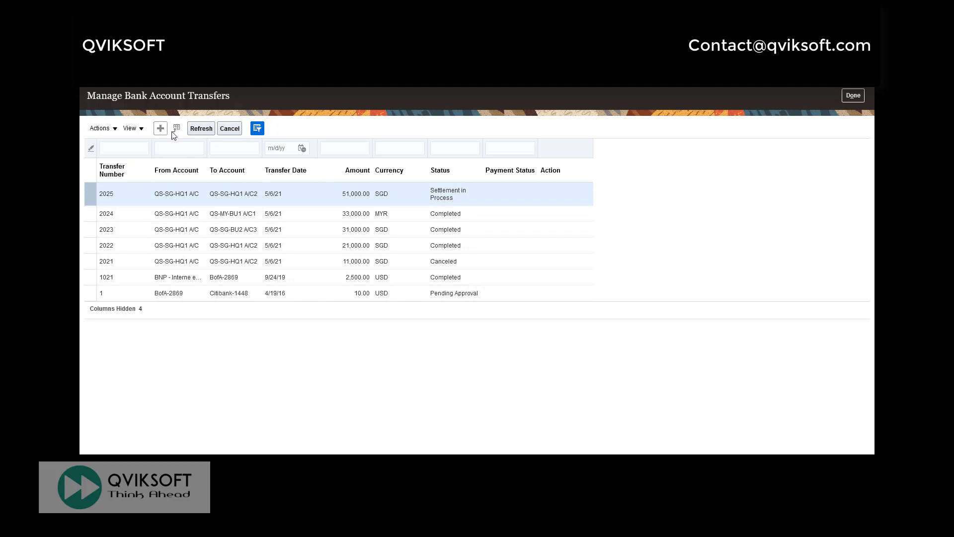
left_click(200, 129)
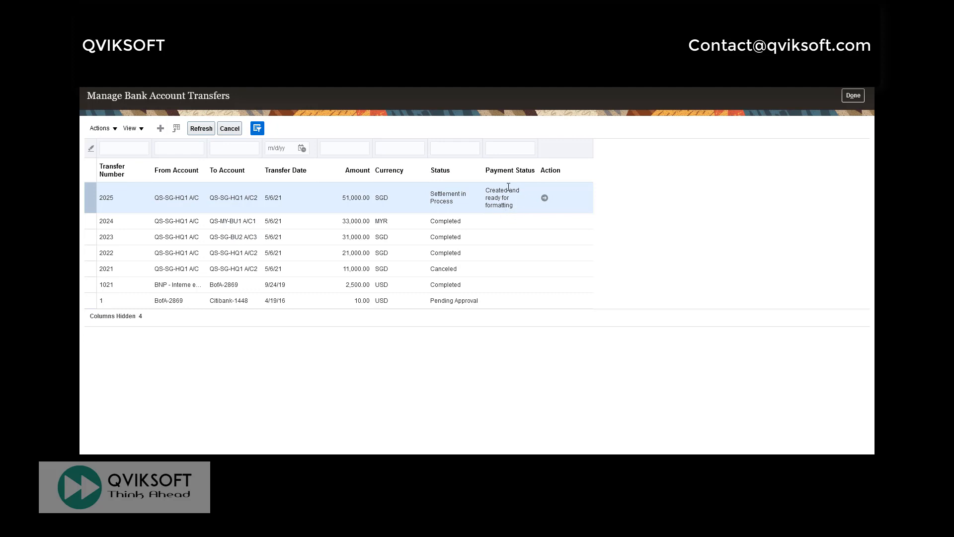
left_click(201, 129)
left_click(201, 129)
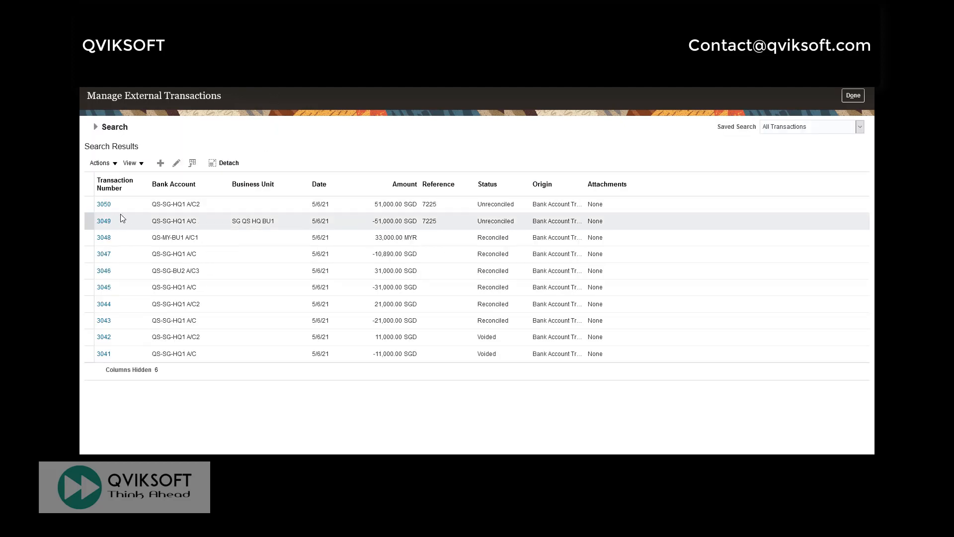
- Refresh the bank account transfers list to check the 51,000 SGD transfer's payment status, and review its approval and payment file notifications
left_click(178, 202)
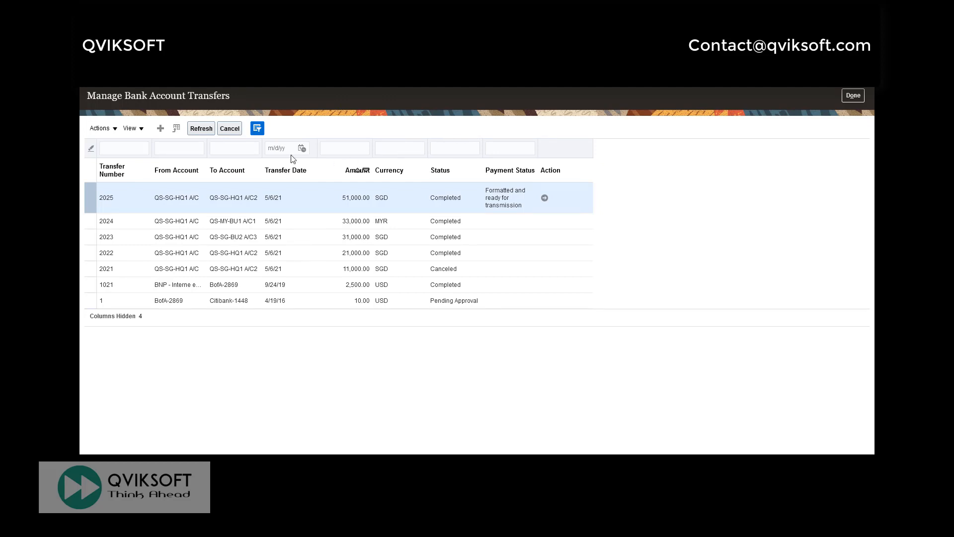
left_click(201, 129)
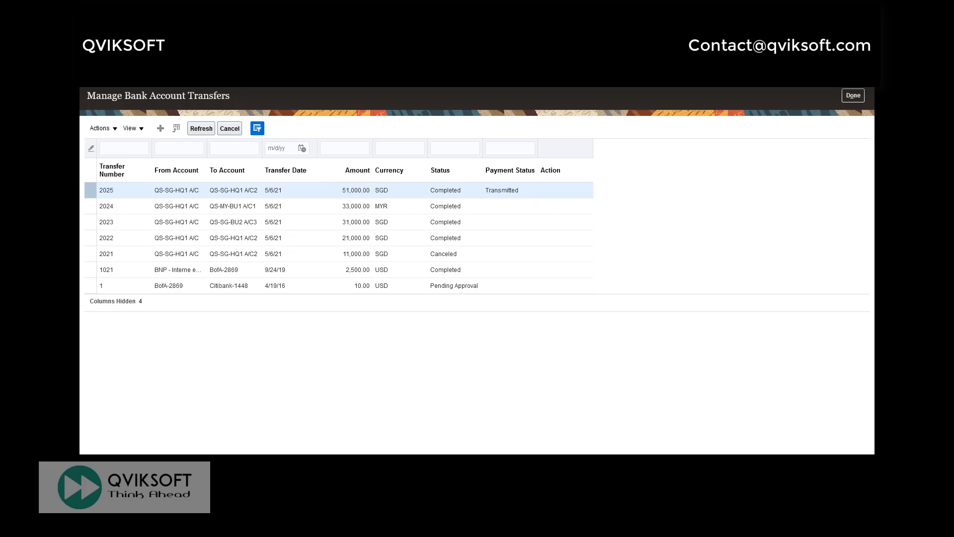
left_click(794, 72)
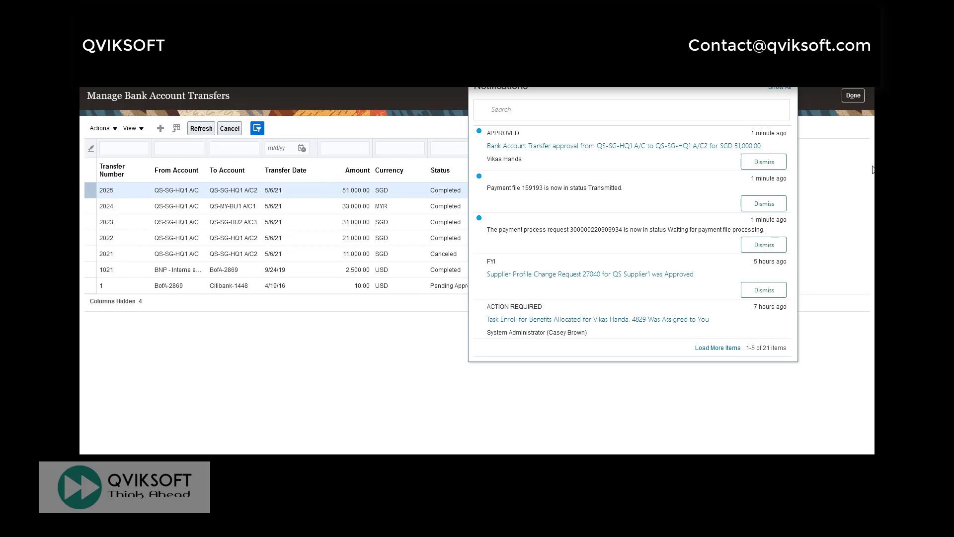
left_click(835, 161)
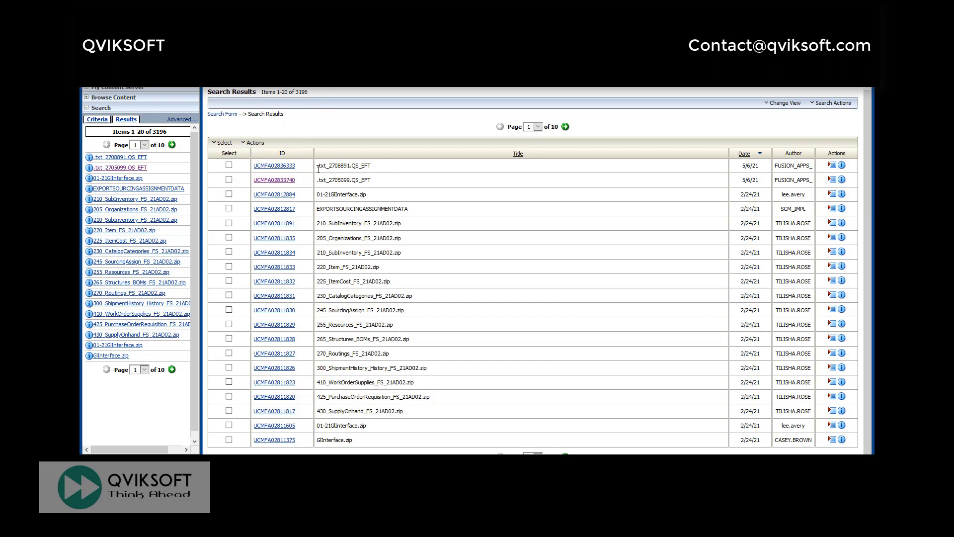
- In the content server search results, open the payment file .txt_2708891.QS_EFT and examine its payment amount line
left_click(288, 167)
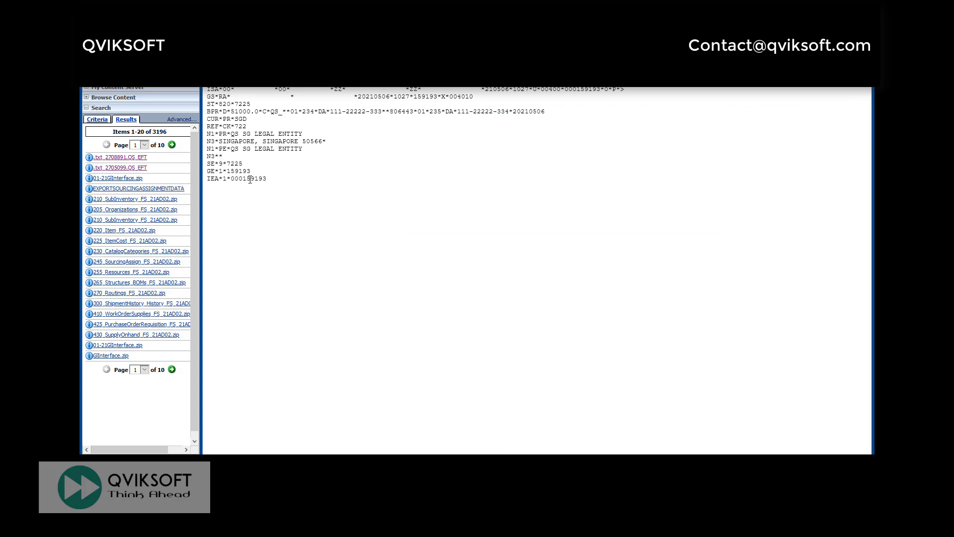
left_click_drag(231, 111, 259, 113)
left_click(374, 147)
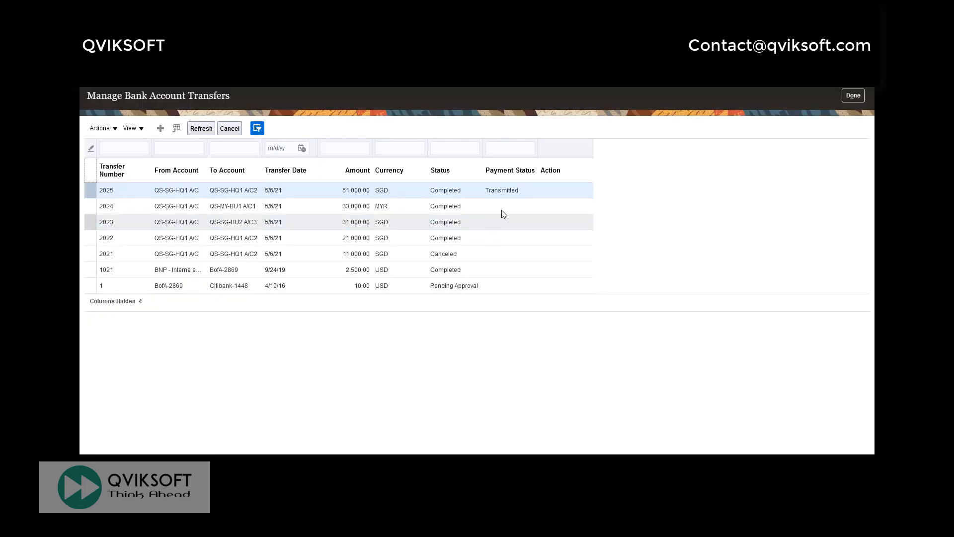
- Review the Payment Profile field on a blank bank account transfer form, and cancel the form to return to the transfers list
left_click(189, 127)
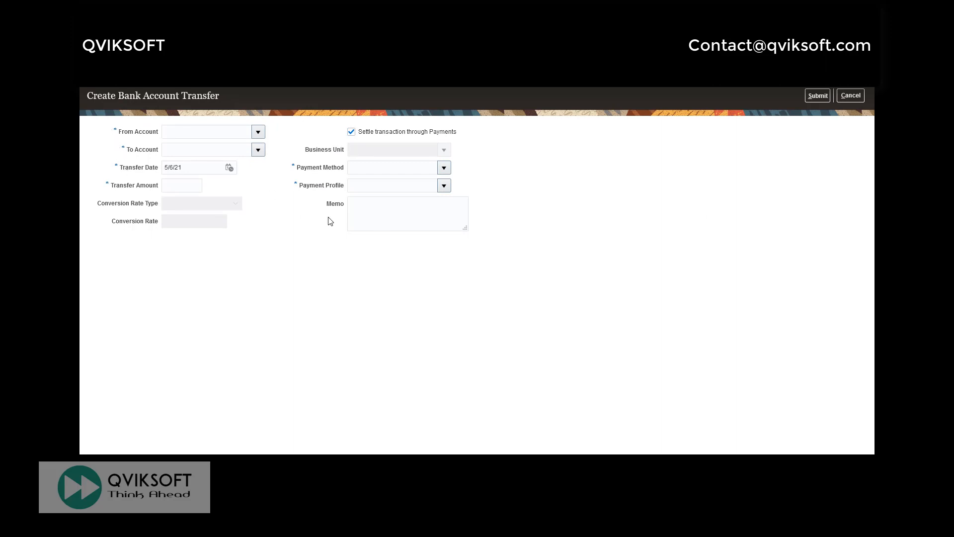
left_click_drag(298, 186, 340, 186)
left_click(282, 185)
left_click(850, 95)
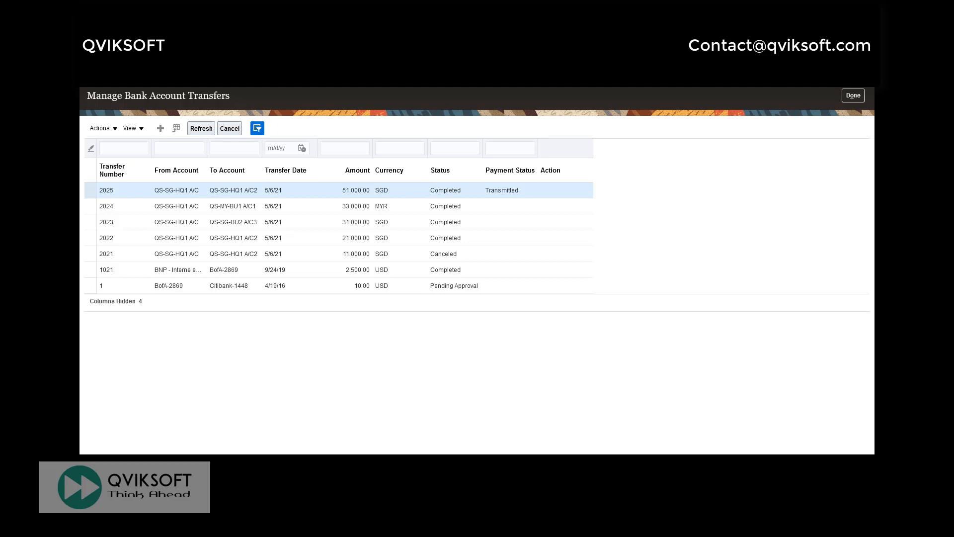
left_click(339, 222)
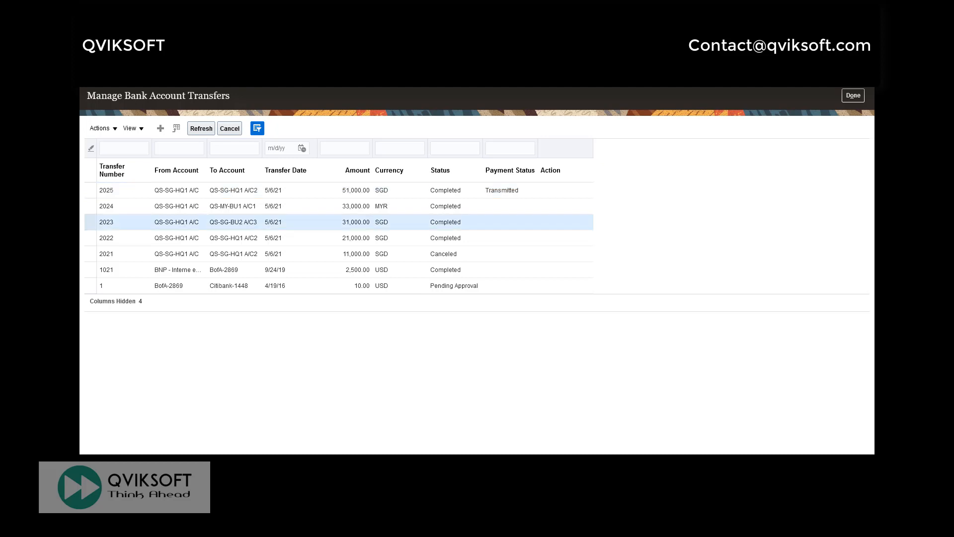